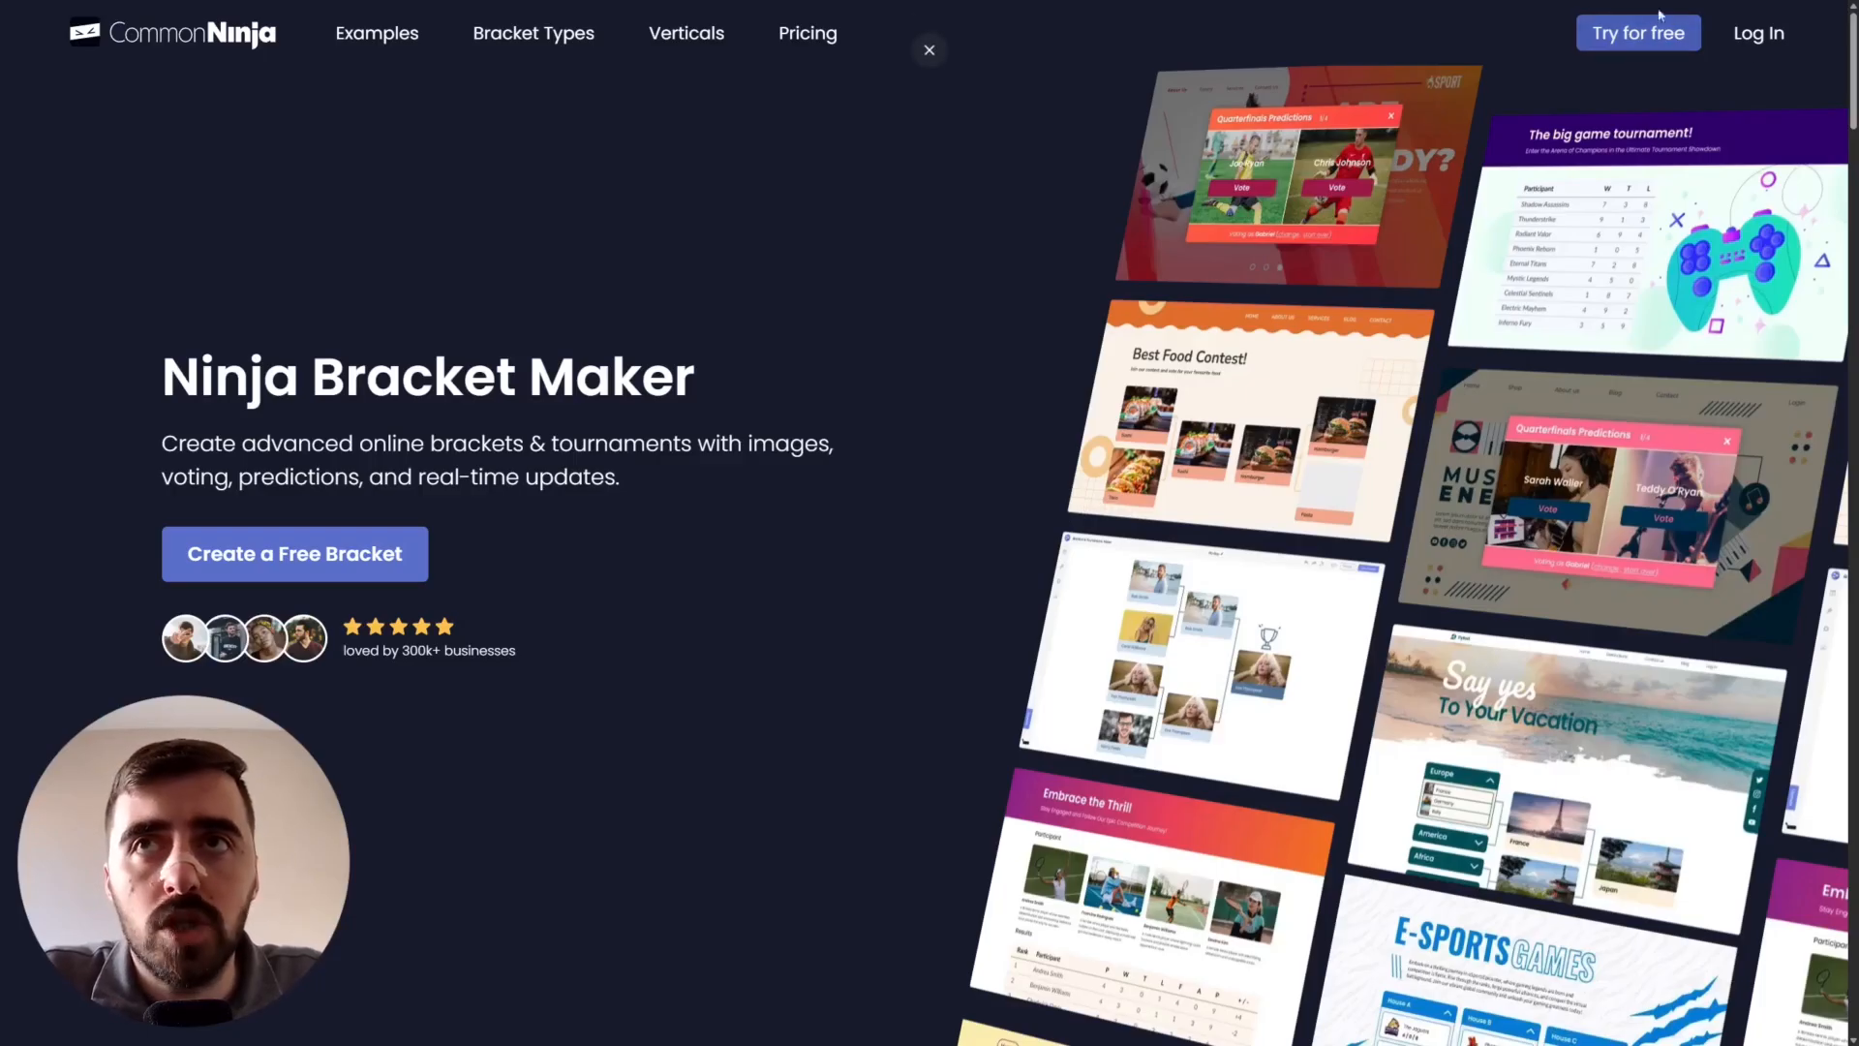
# - Start the free bracket maker and preview the Double-Elimination, March Madness, Round-Robin, Group Stage and Custom tournament formats
pyautogui.click(1662, 41)
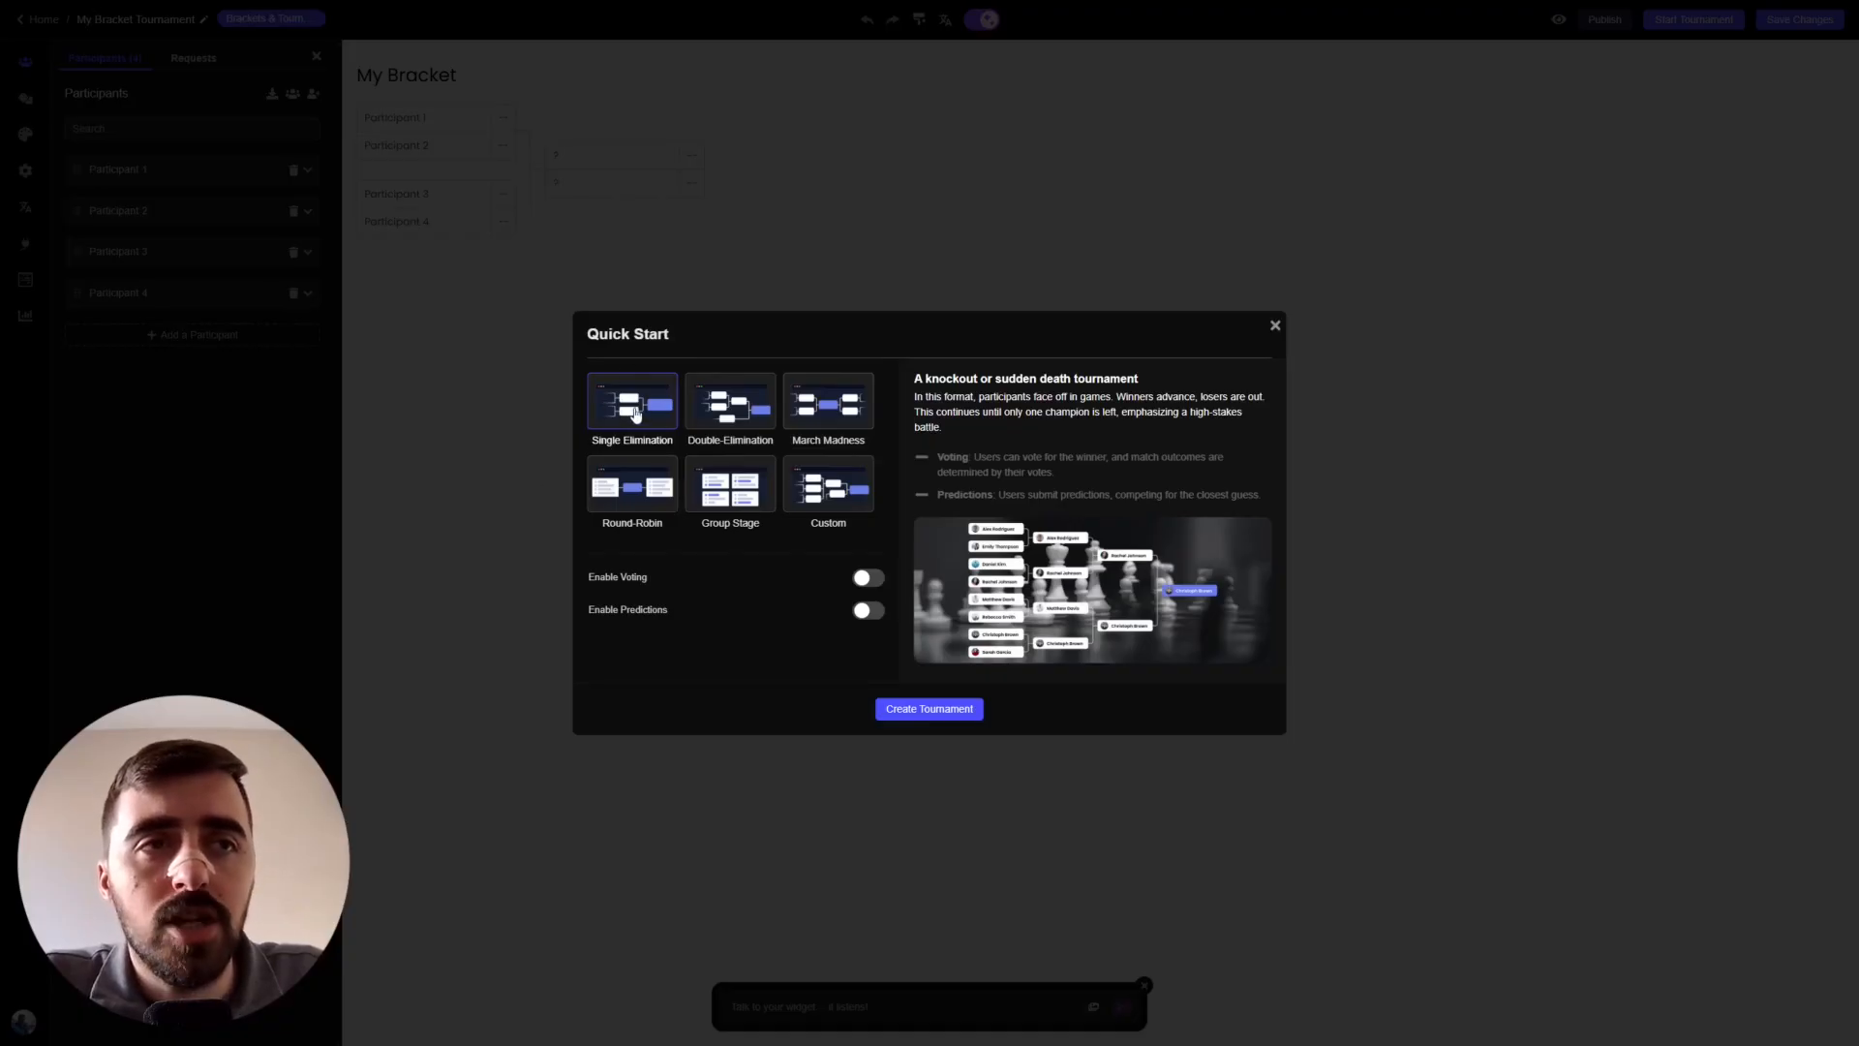
pyautogui.click(744, 415)
pyautogui.click(809, 416)
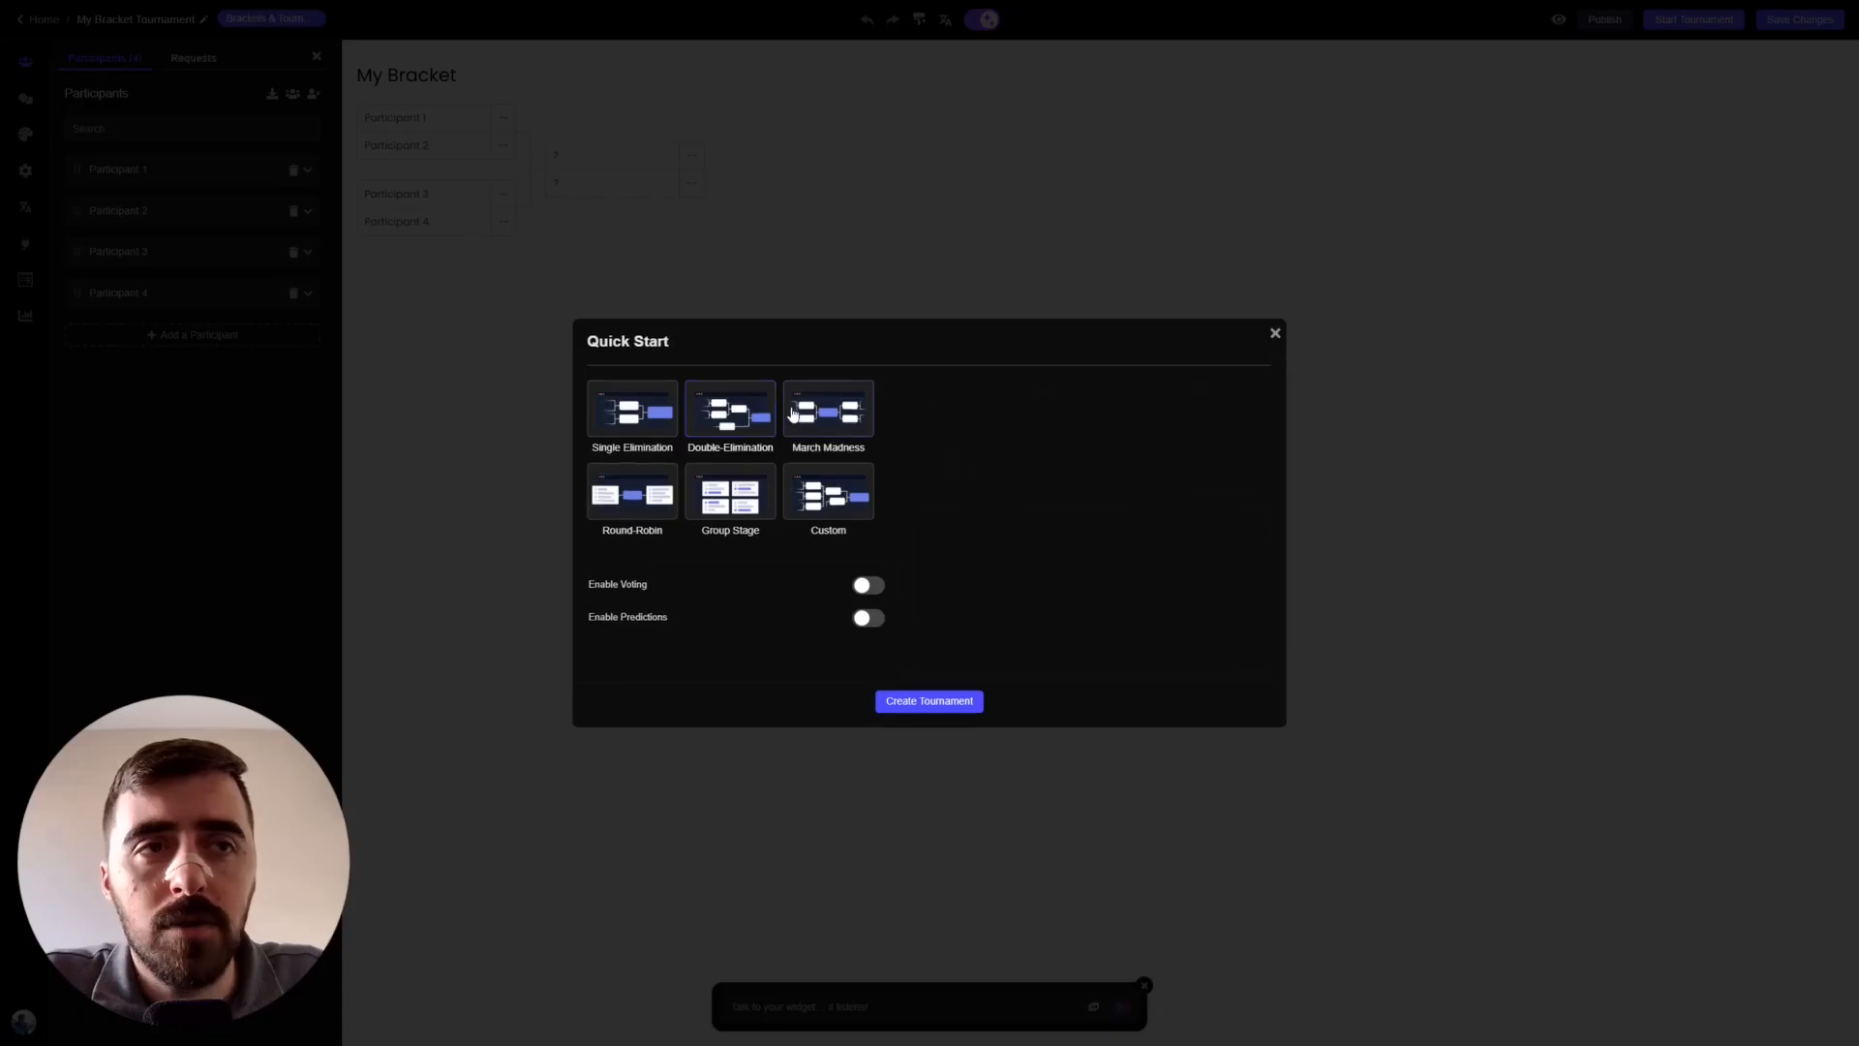
pyautogui.click(634, 495)
pyautogui.click(739, 494)
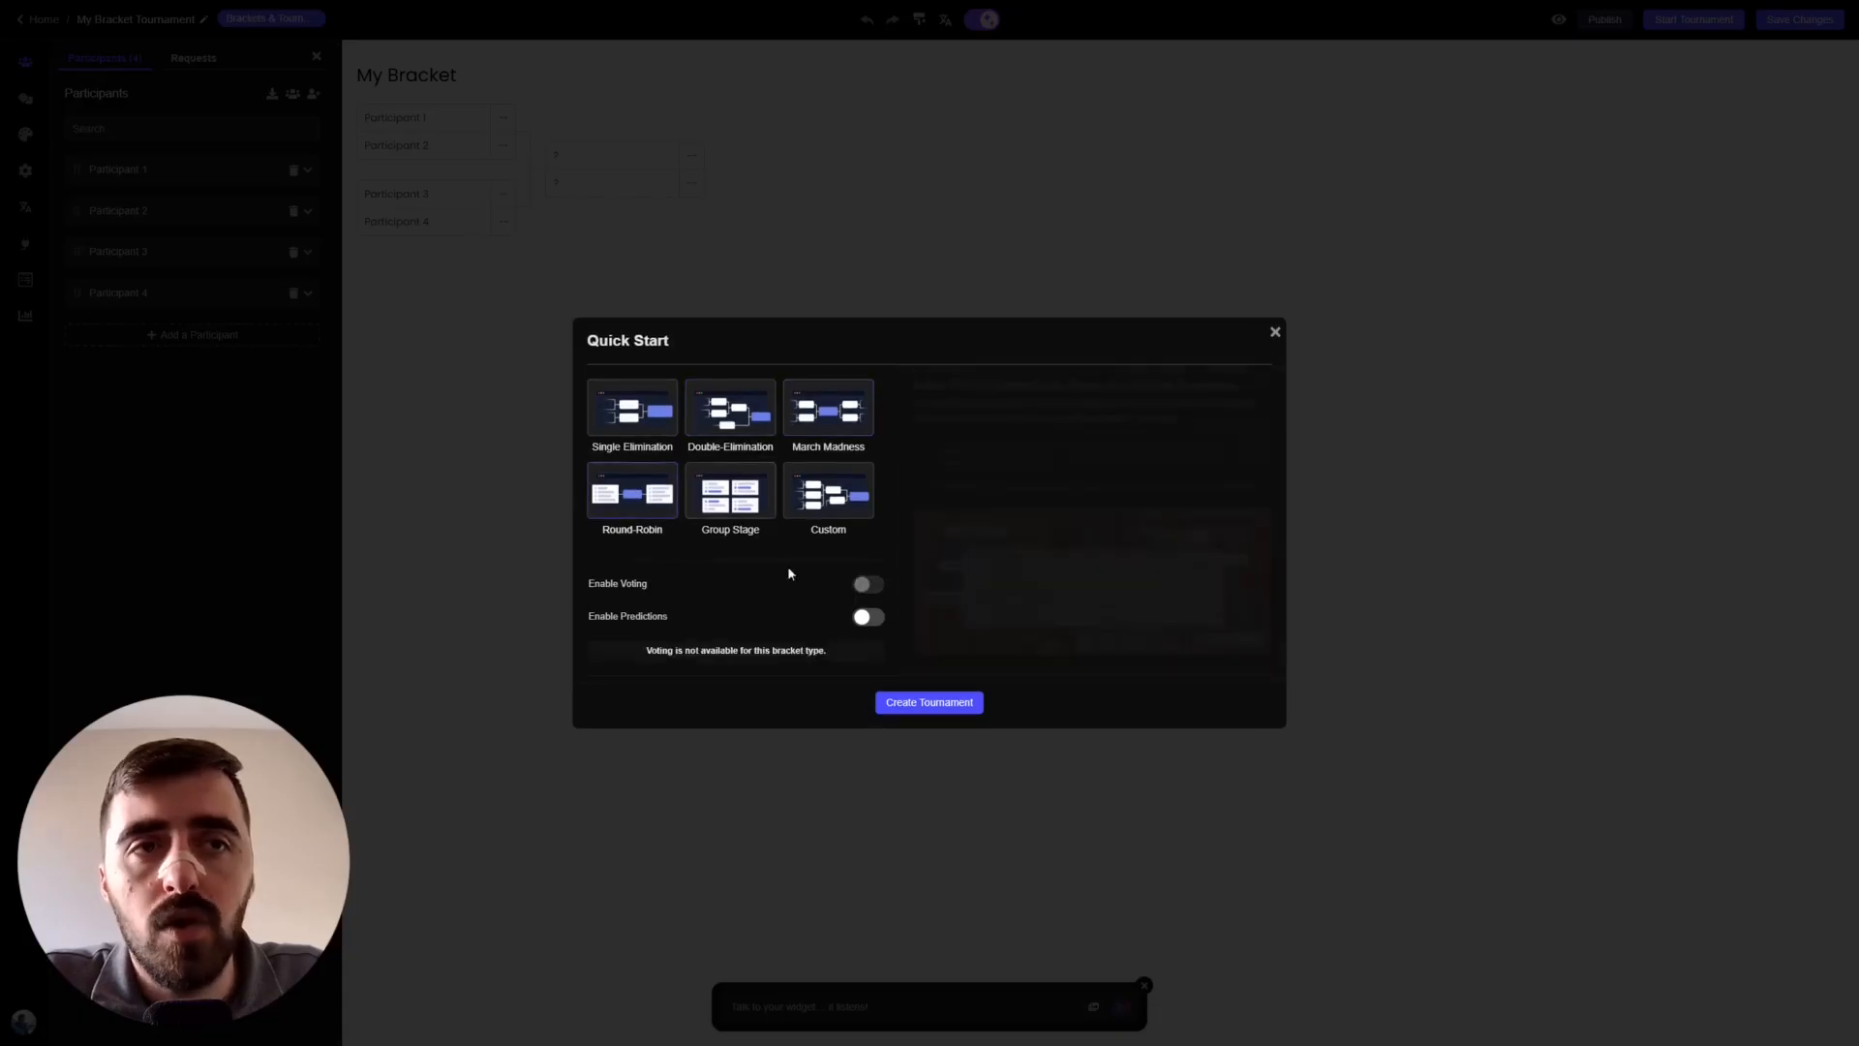
pyautogui.click(865, 508)
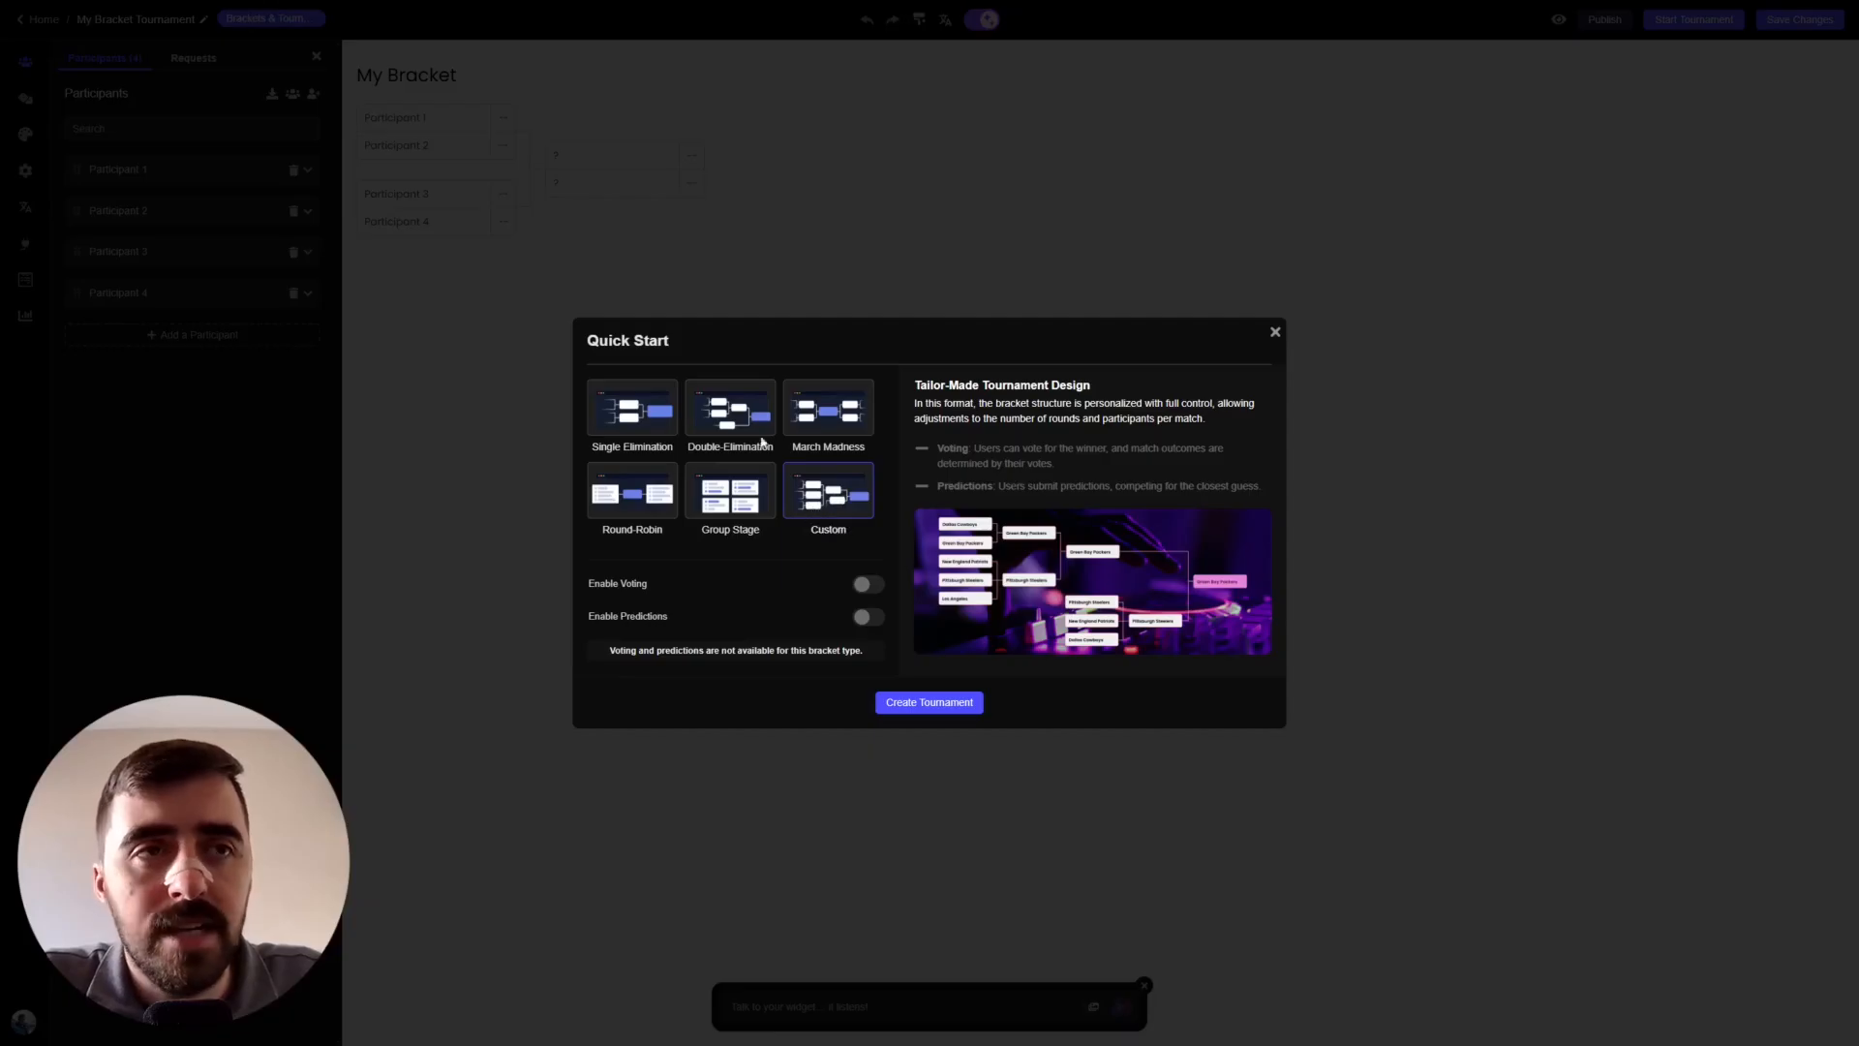
# - Create a Single Elimination tournament with both voting and predictions turned off
pyautogui.click(659, 399)
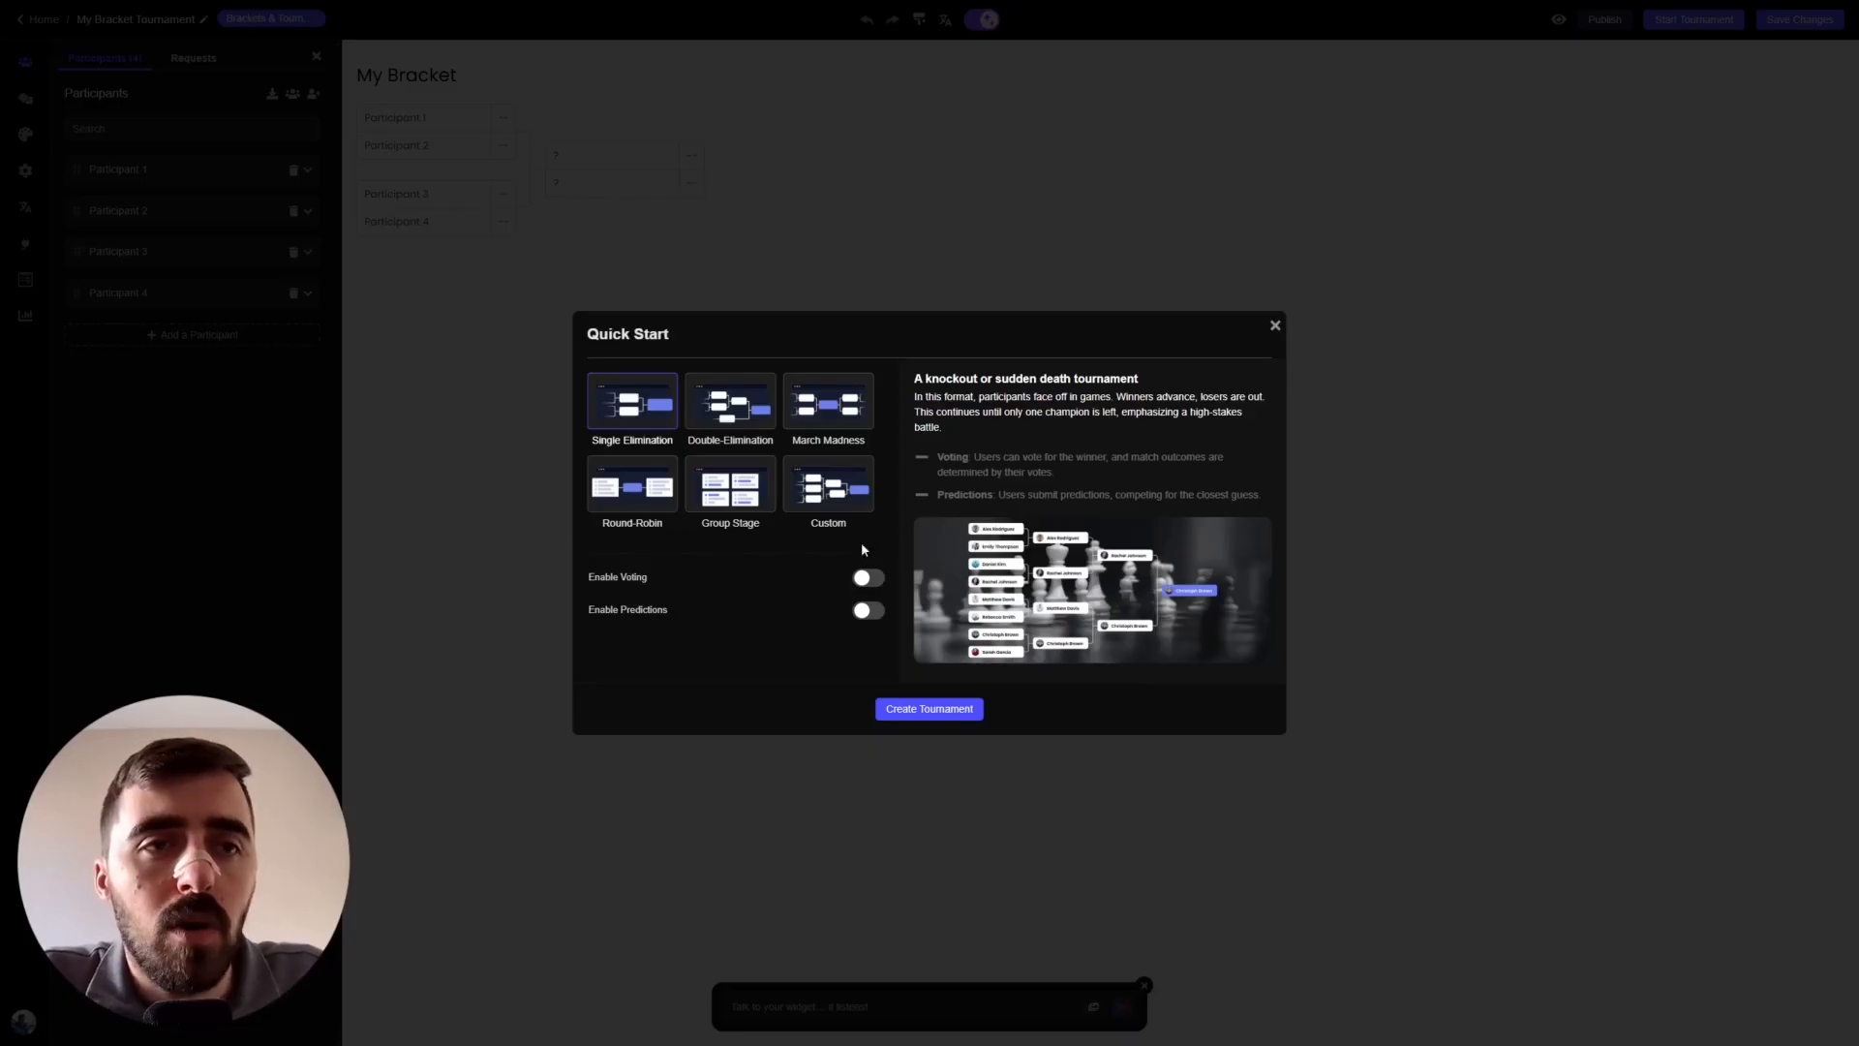
pyautogui.click(868, 610)
pyautogui.click(868, 578)
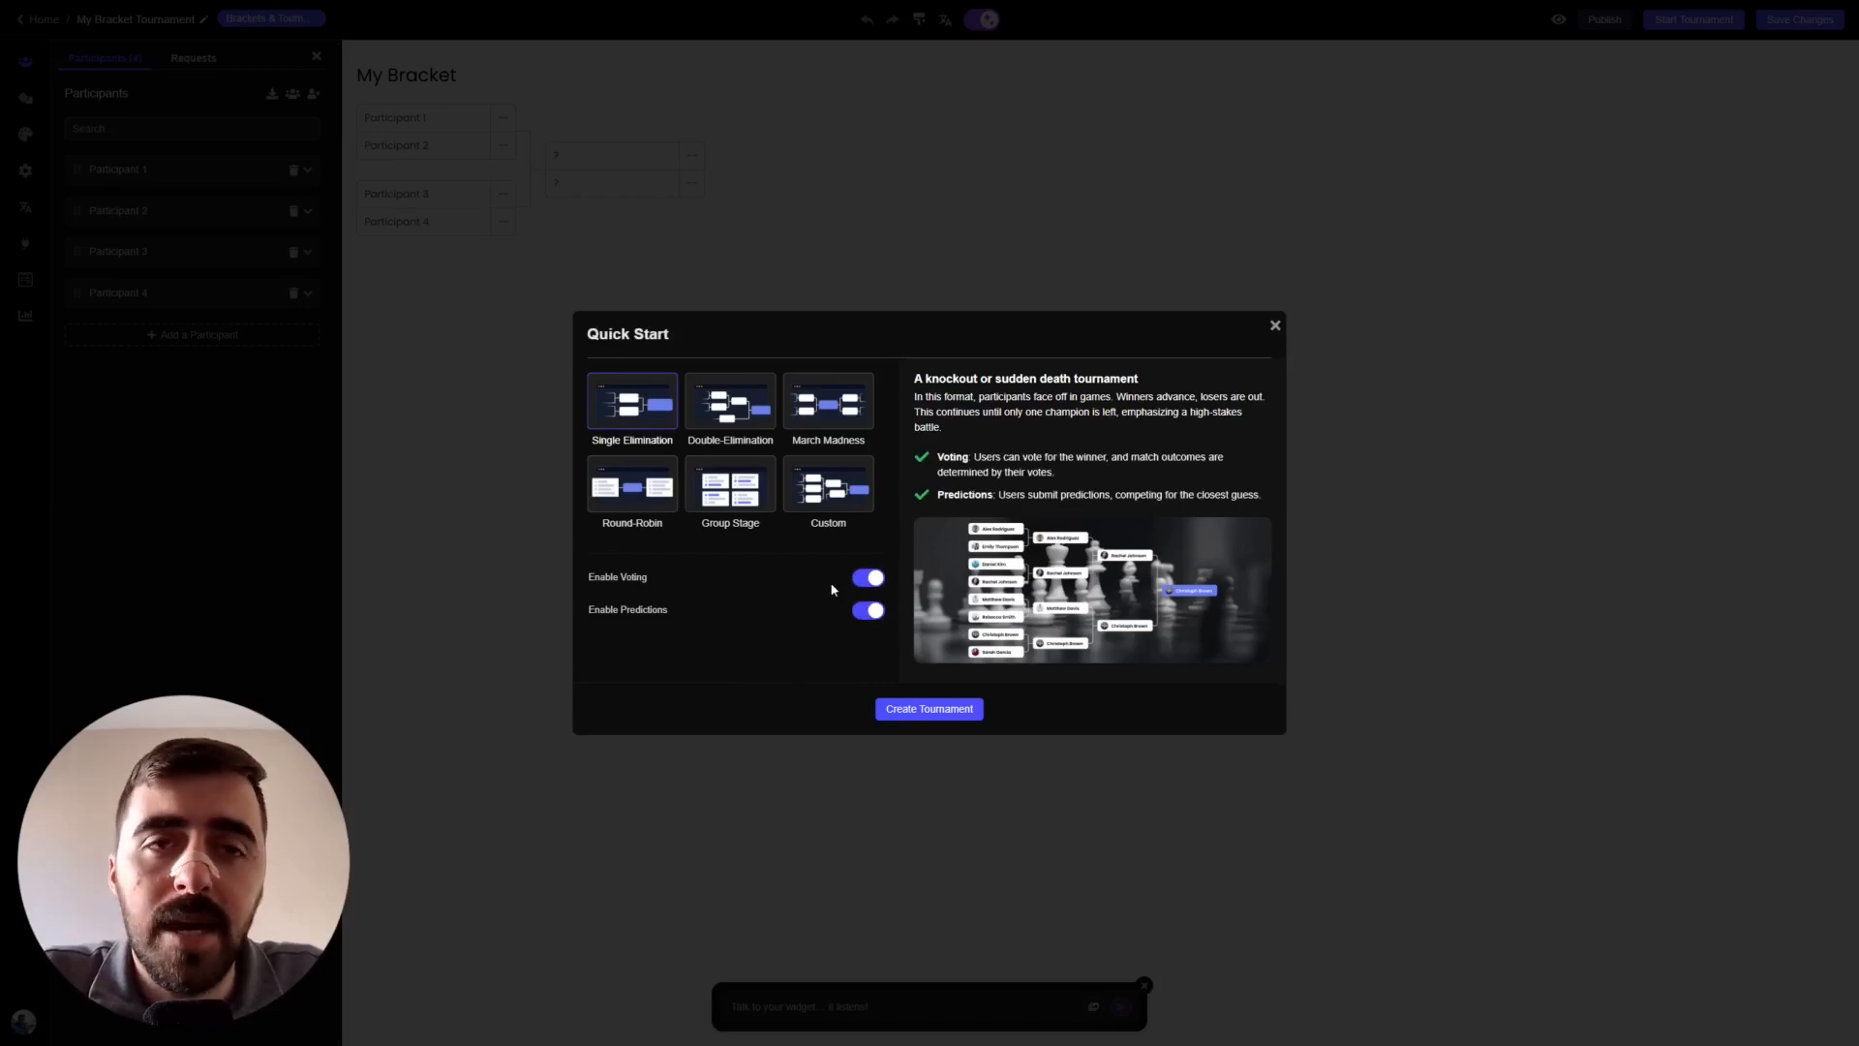
pyautogui.click(868, 578)
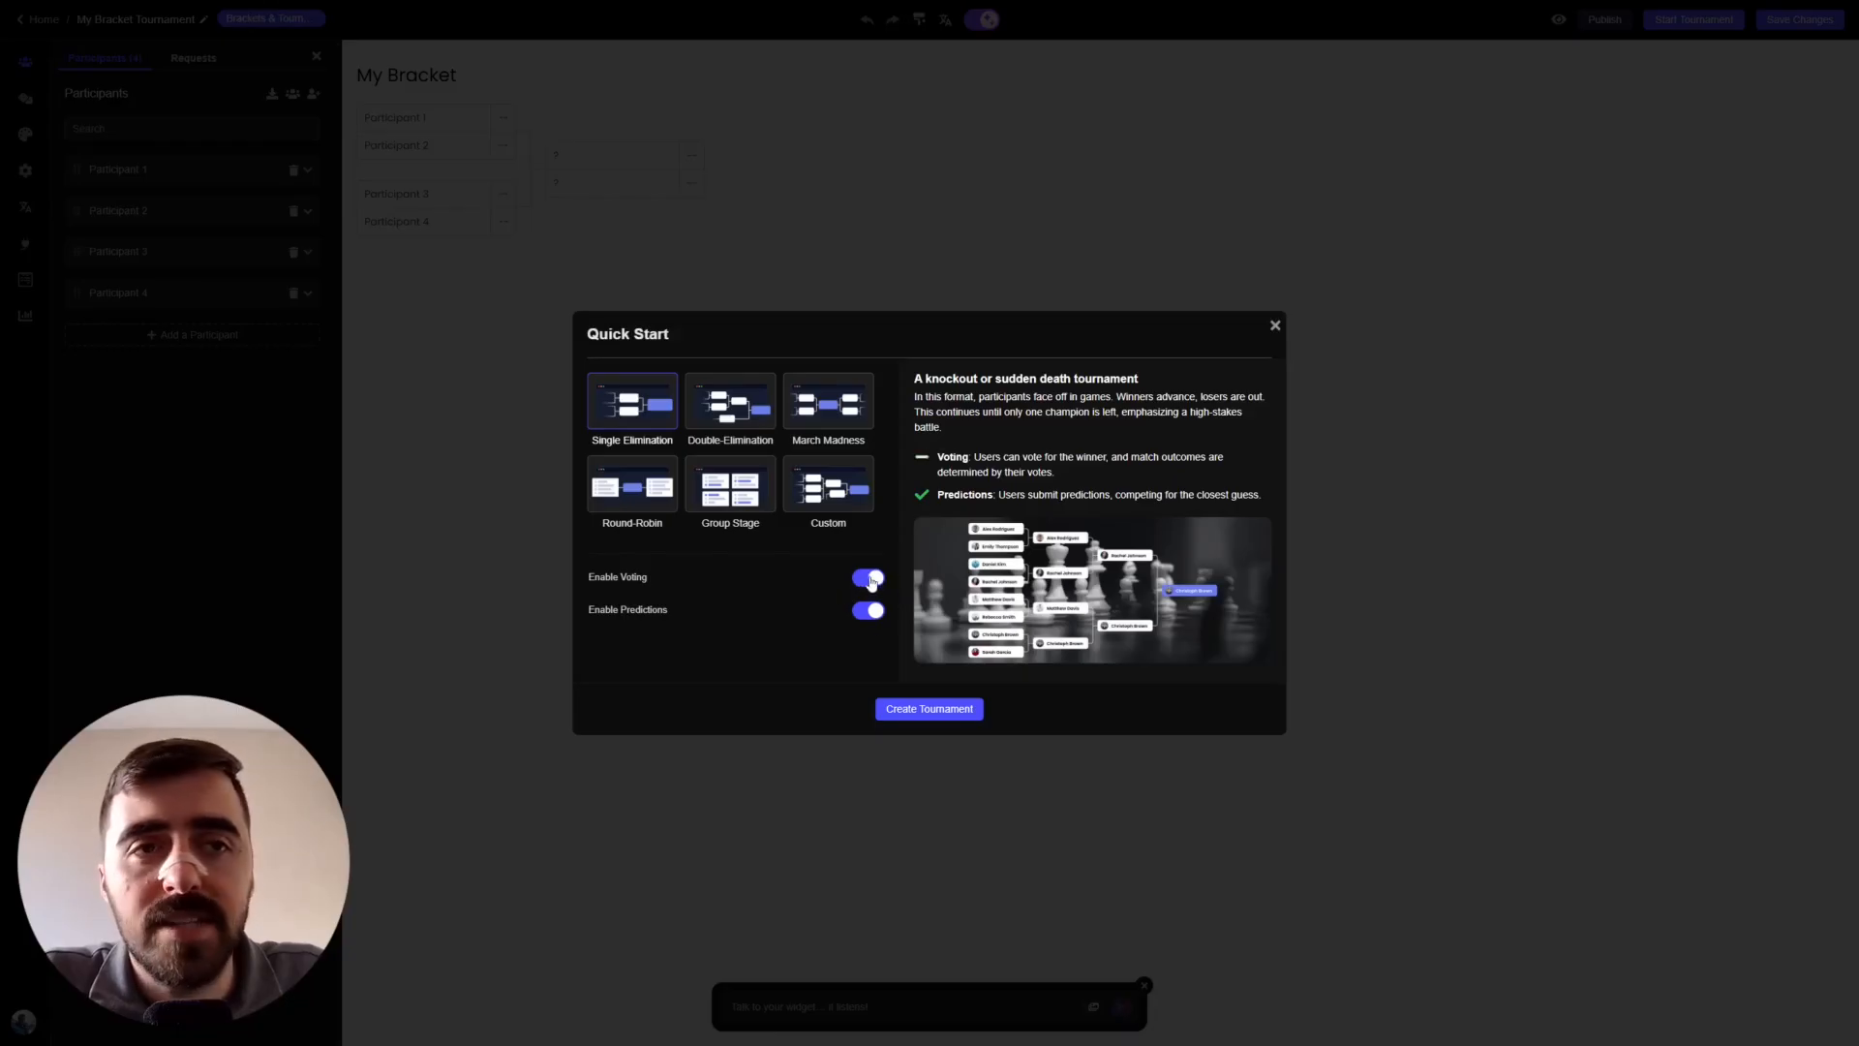
pyautogui.click(874, 611)
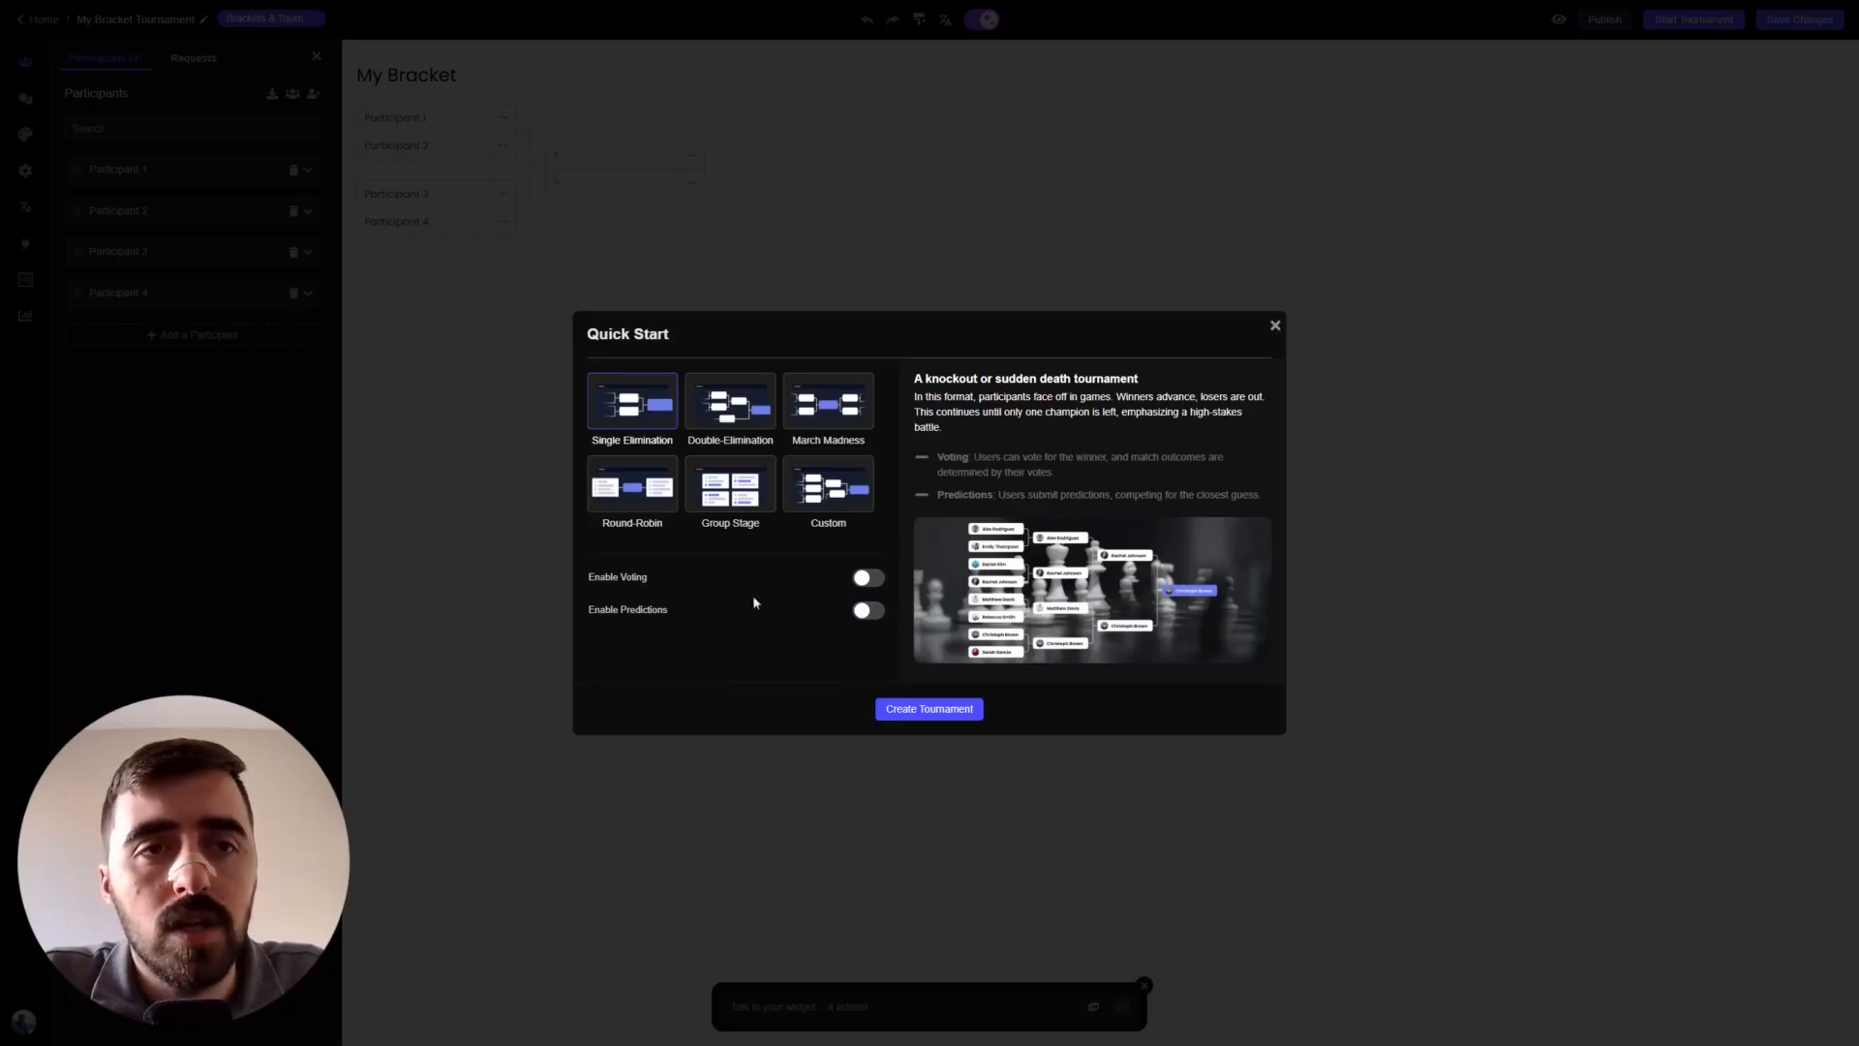
pyautogui.click(946, 708)
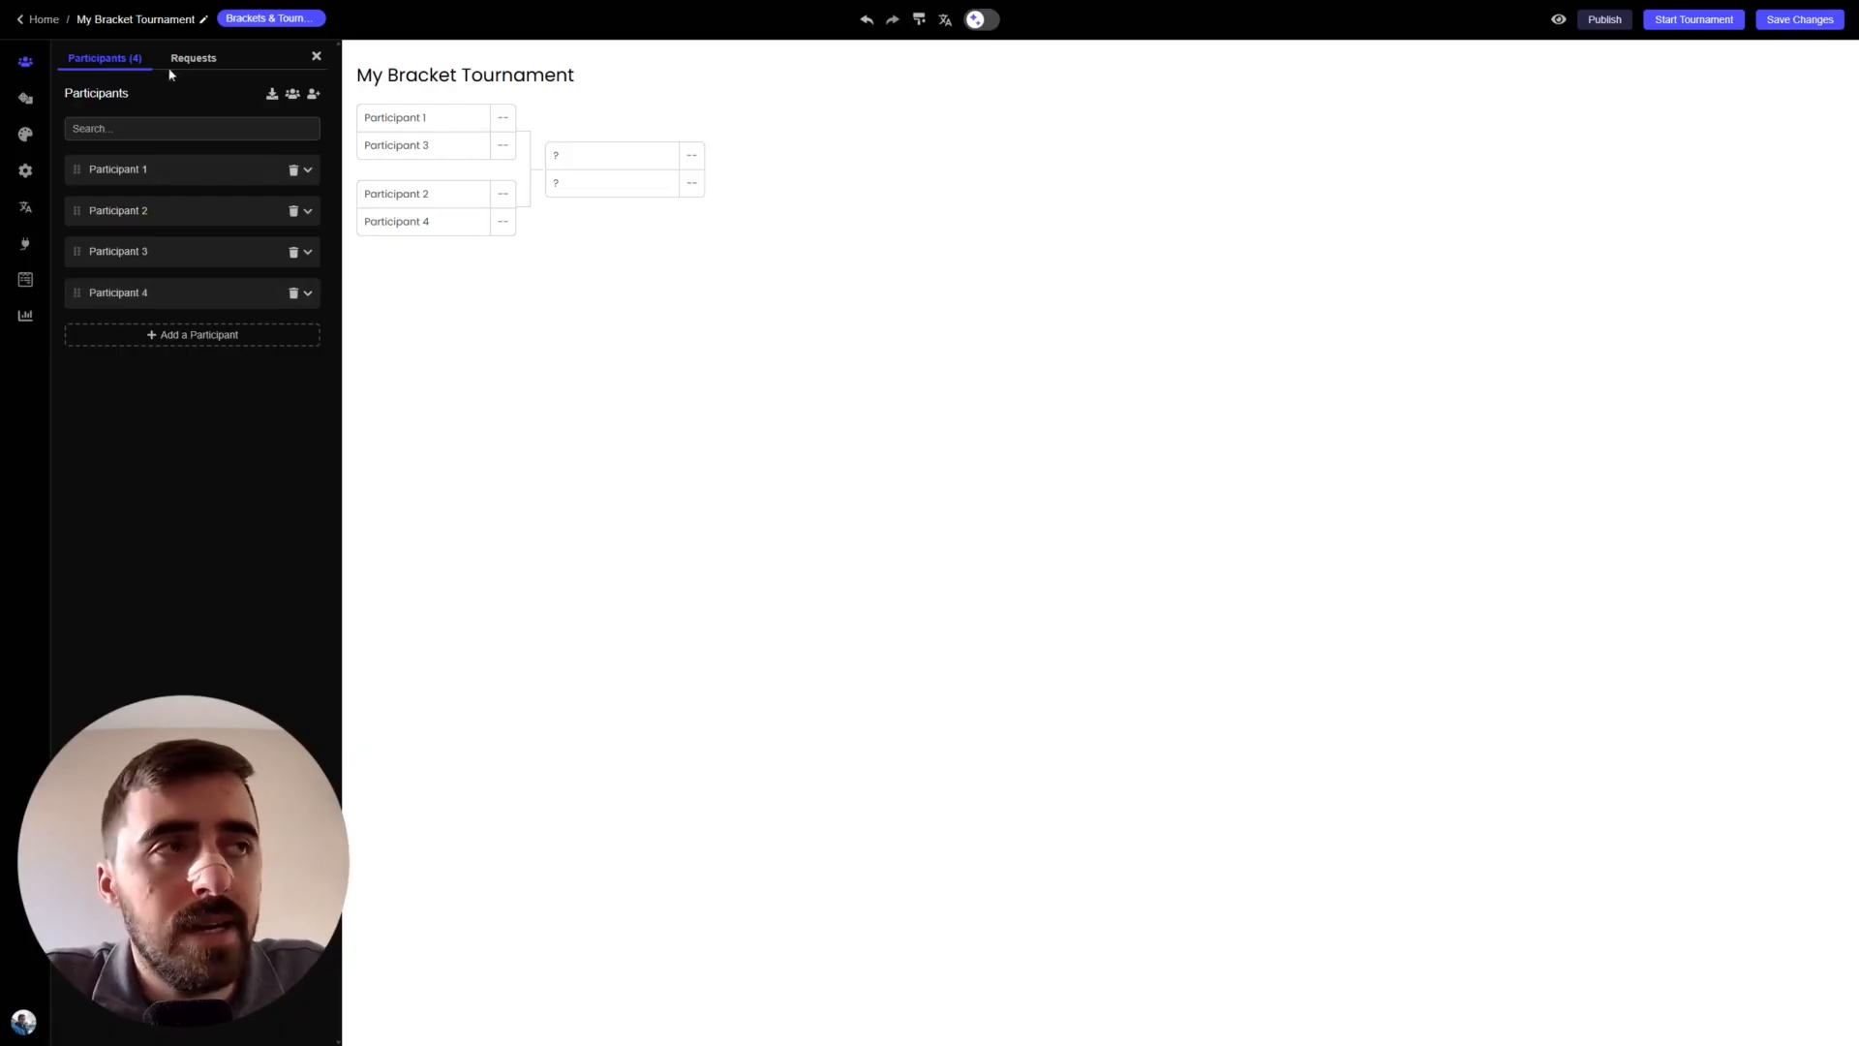
# - Add two participants to the tournament and expand the sixth participant's details
pyautogui.click(256, 343)
pyautogui.click(308, 338)
pyautogui.click(238, 382)
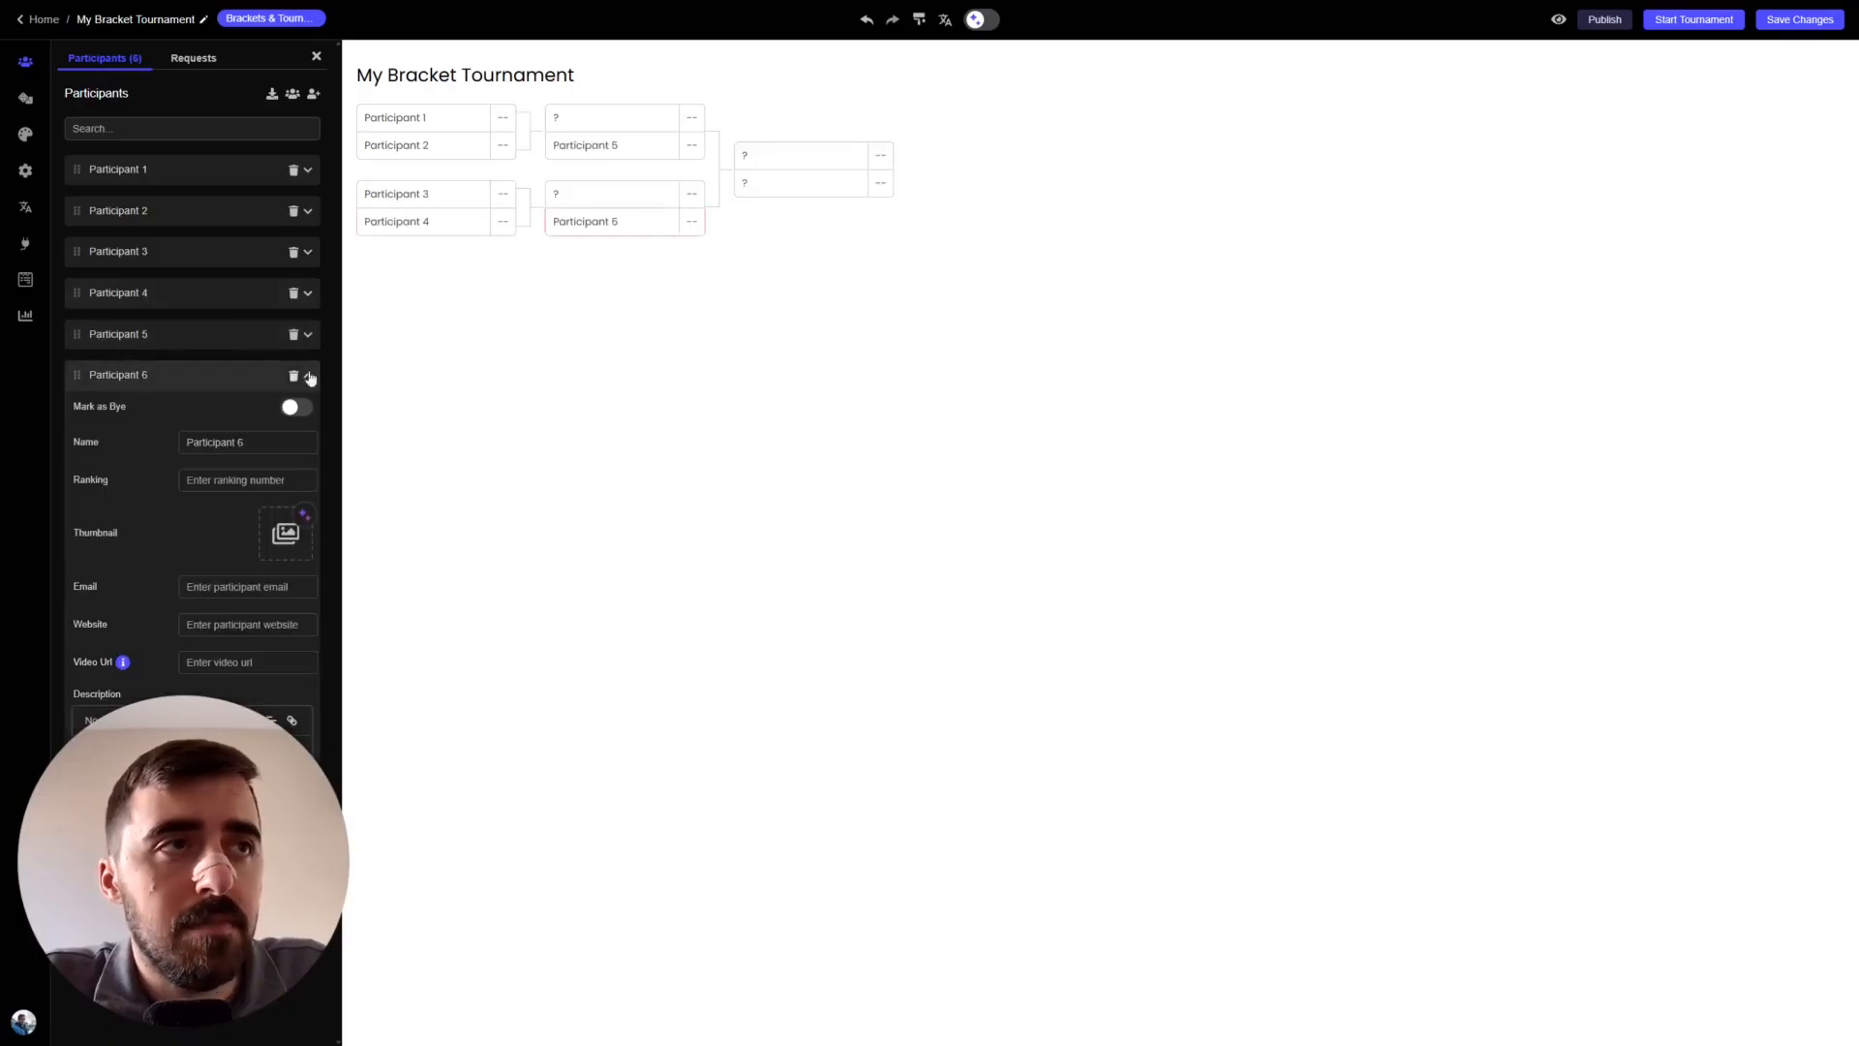
pyautogui.click(305, 378)
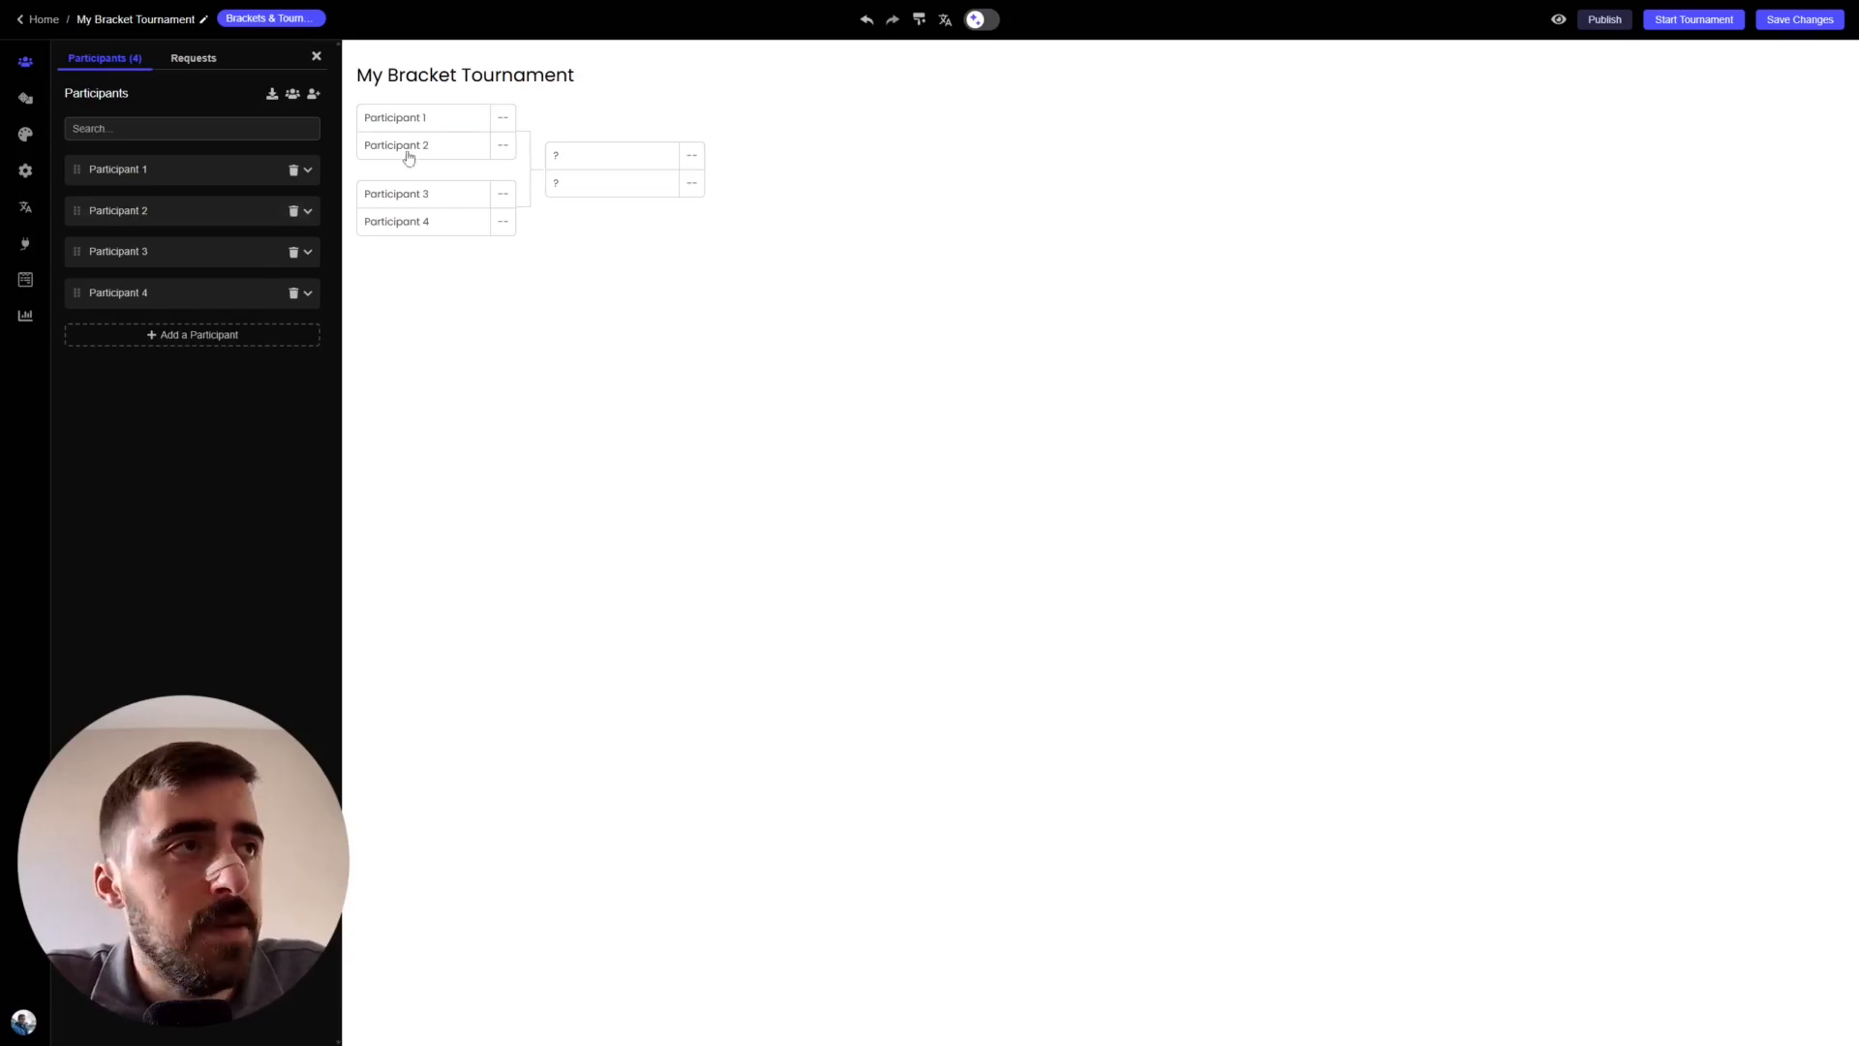
# - Set Participant 1's thumbnail to the Unsplash photo of the Pomeranian at a laptop and collapse the participant's details
pyautogui.click(150, 182)
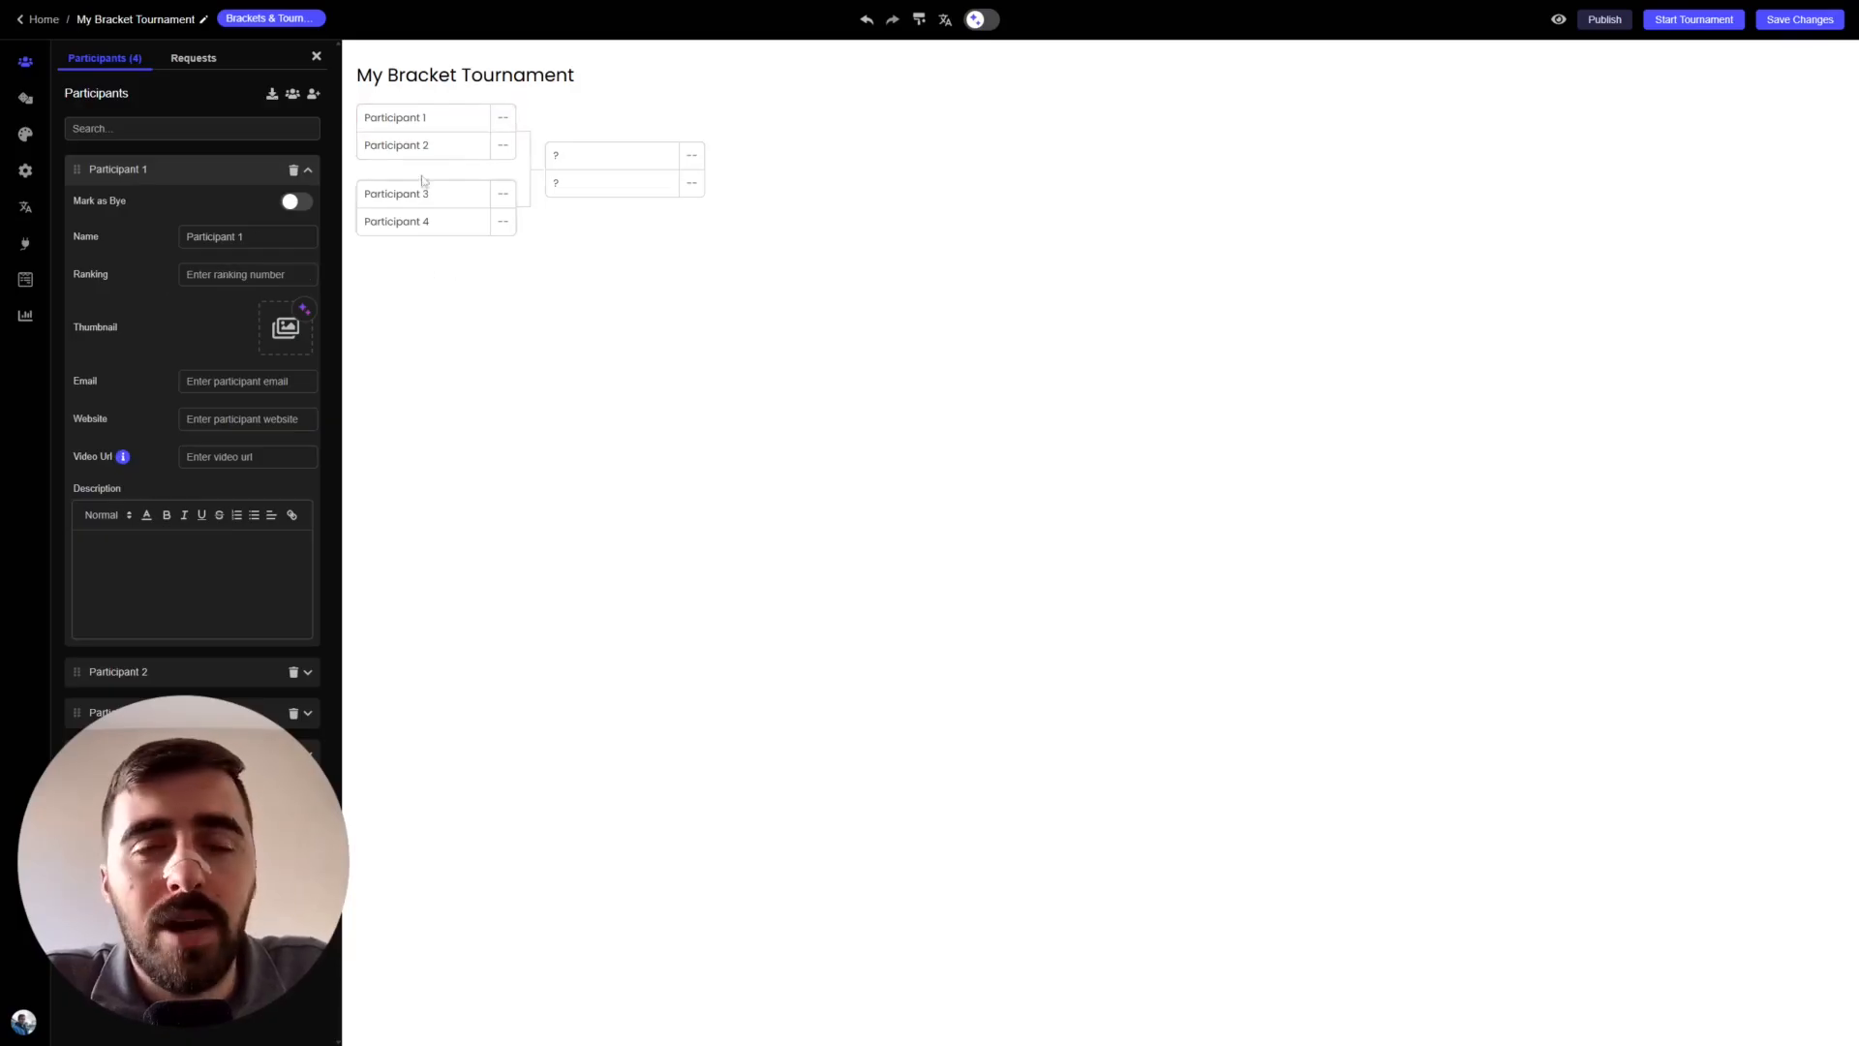
pyautogui.click(286, 334)
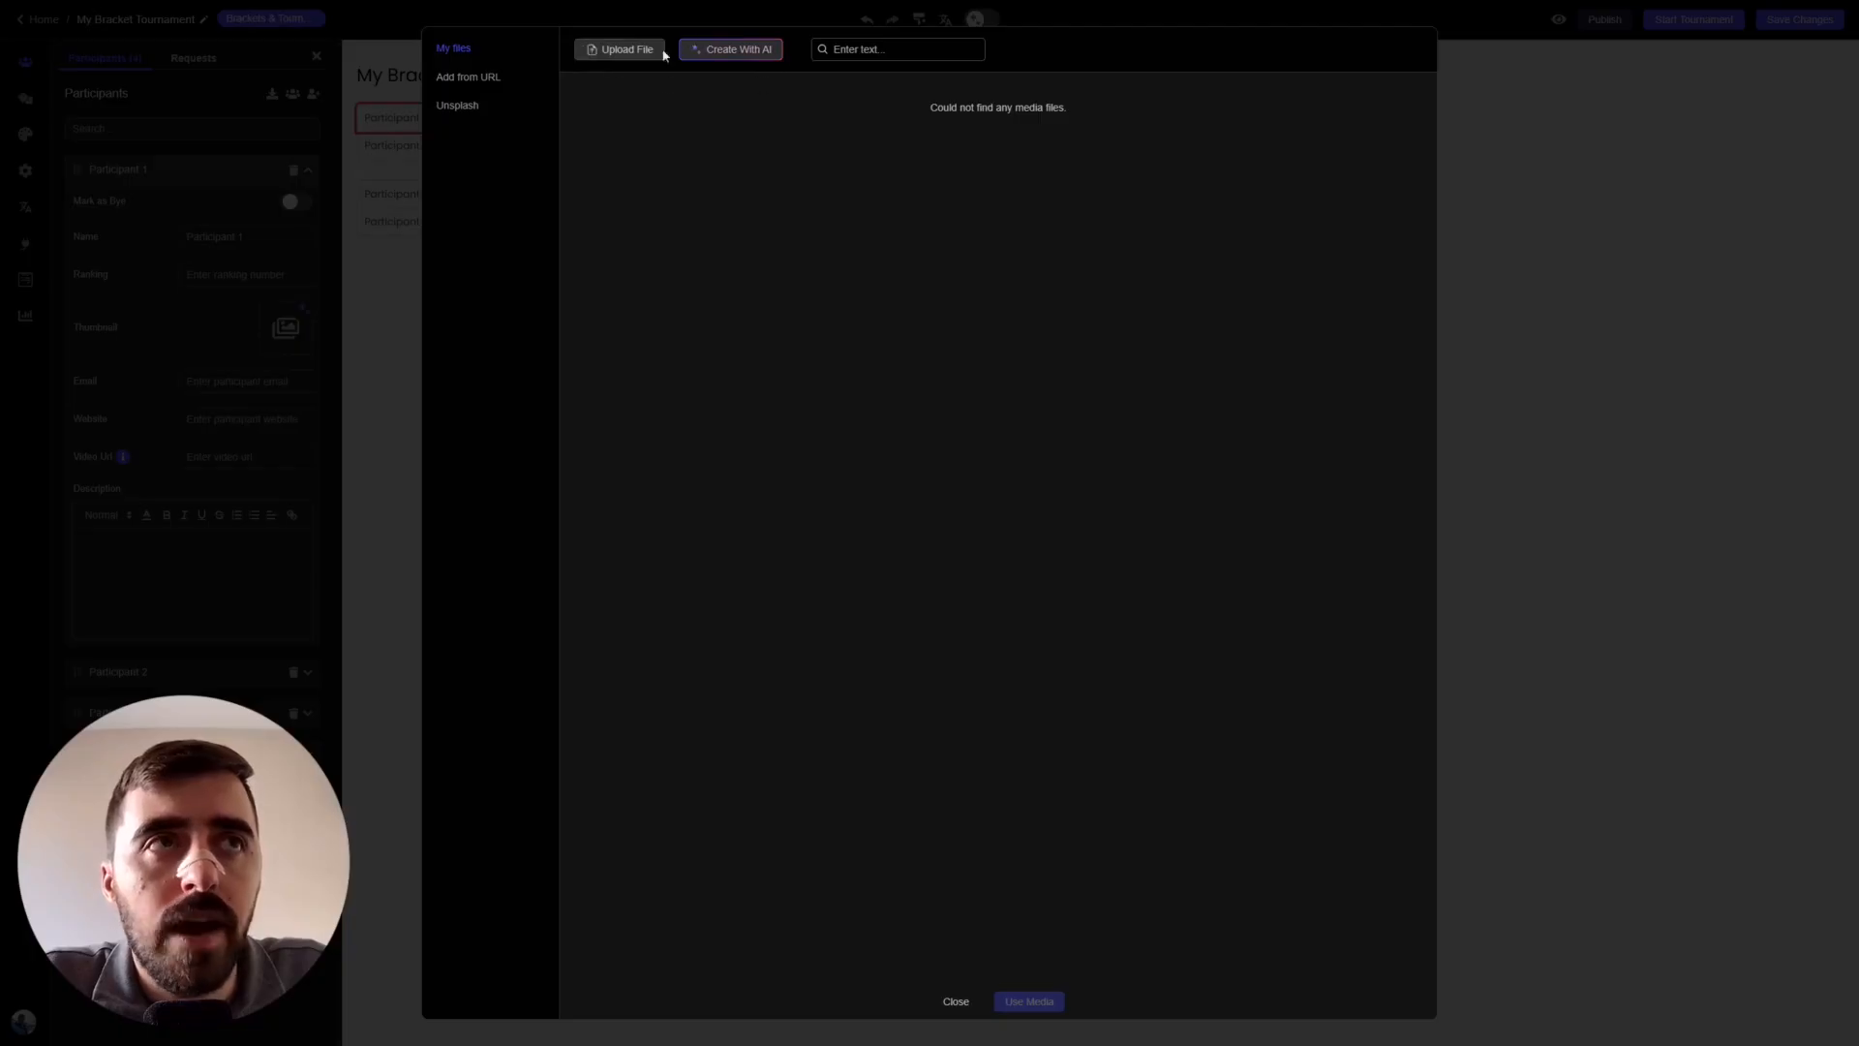
pyautogui.click(467, 109)
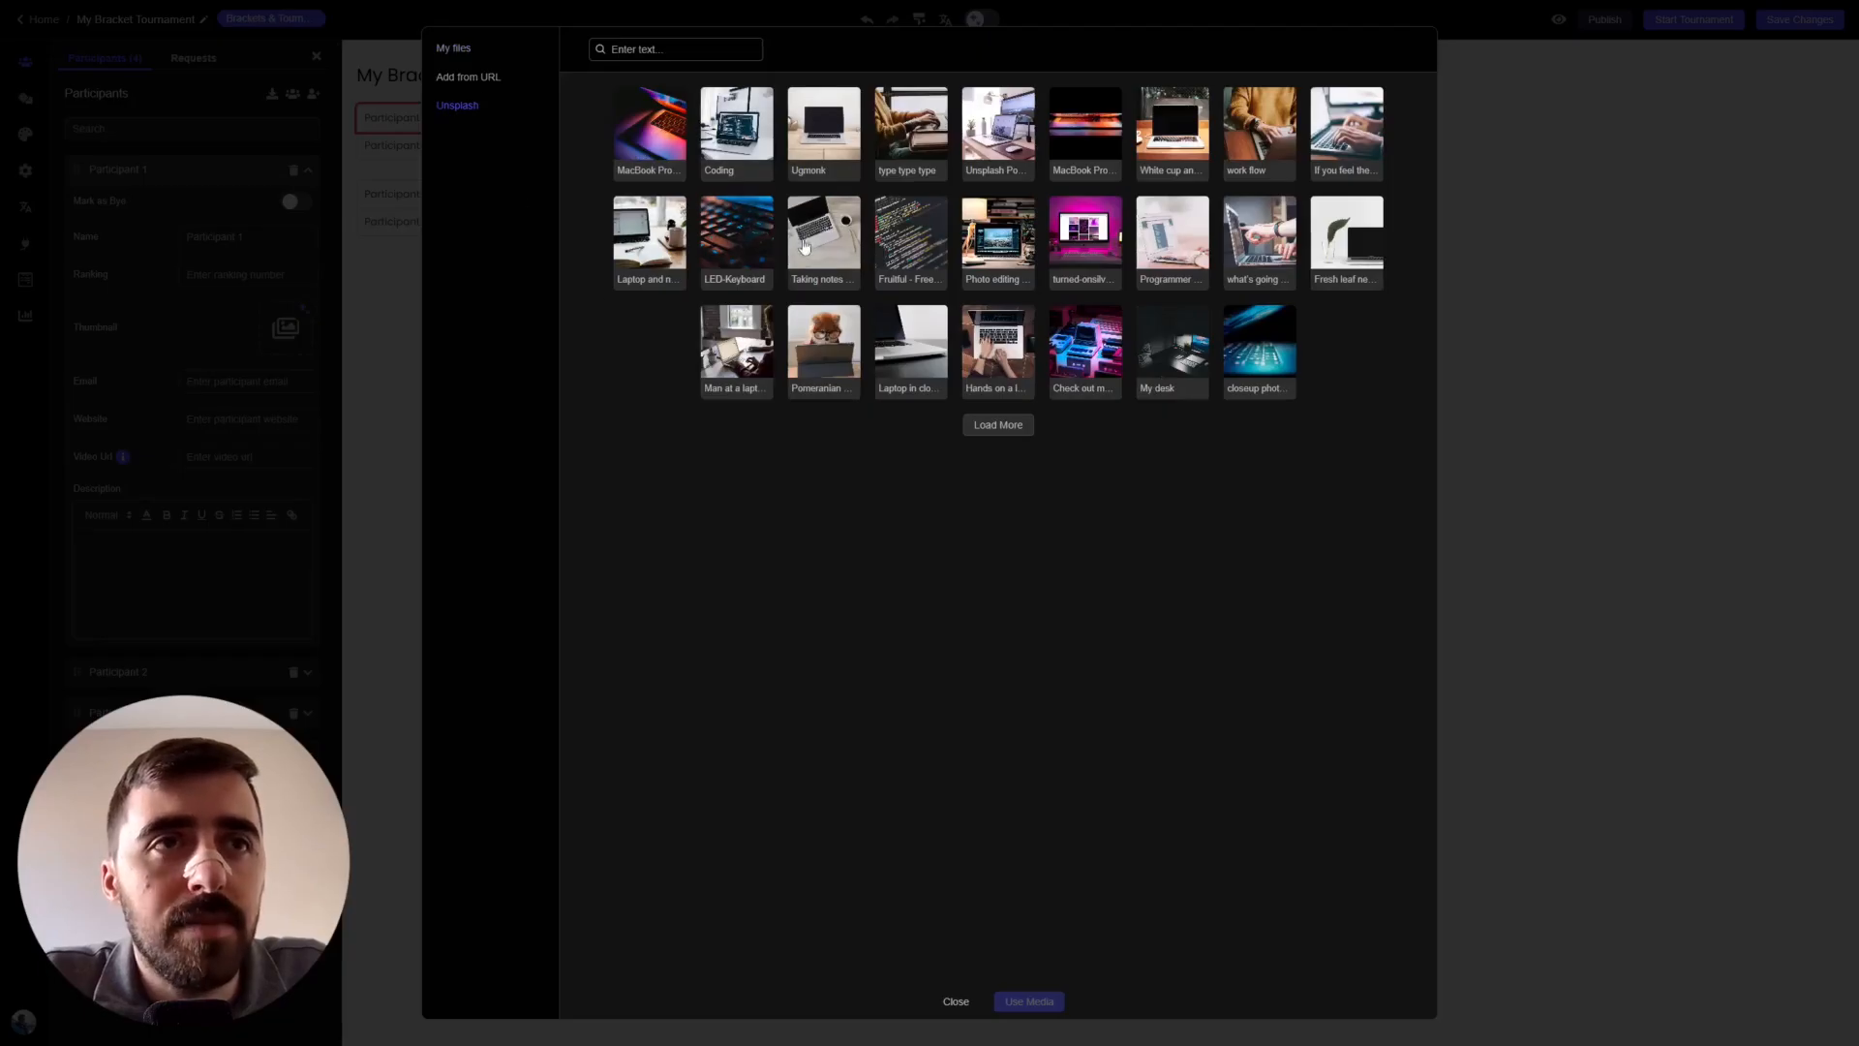
pyautogui.click(825, 347)
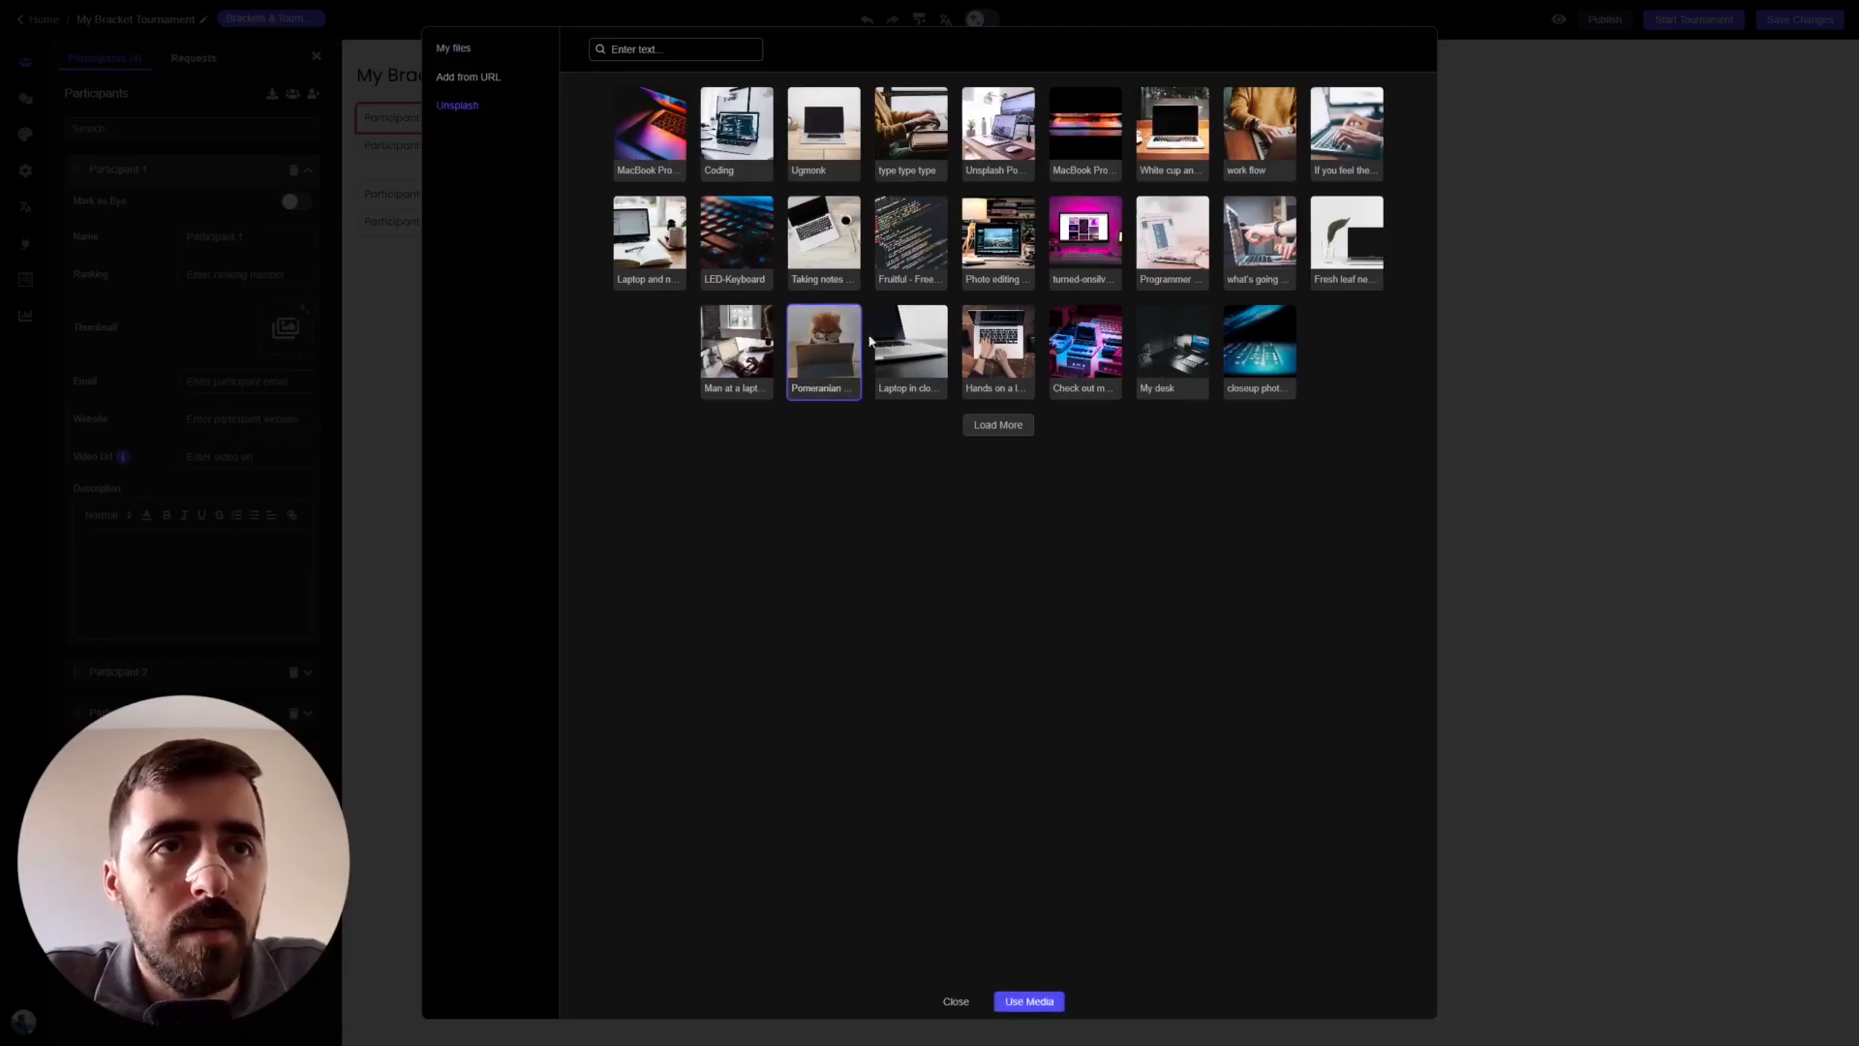
pyautogui.click(1028, 1002)
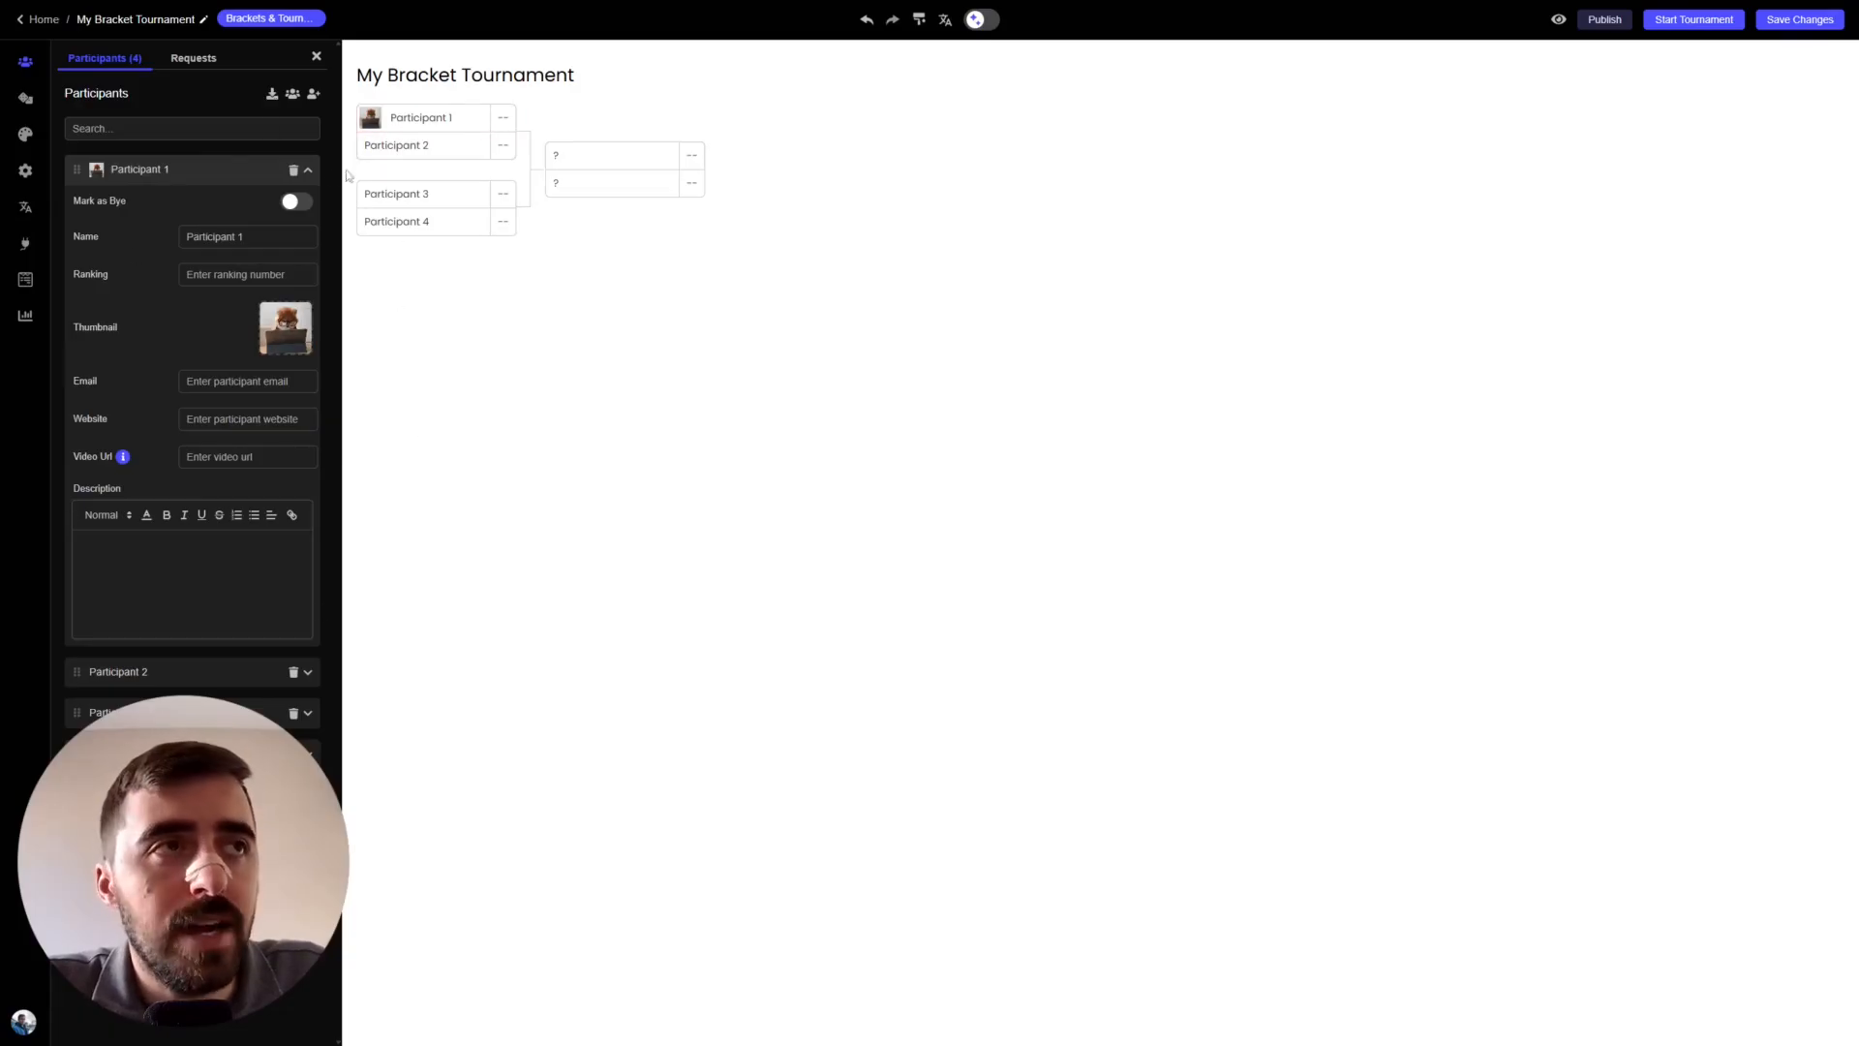
pyautogui.click(308, 169)
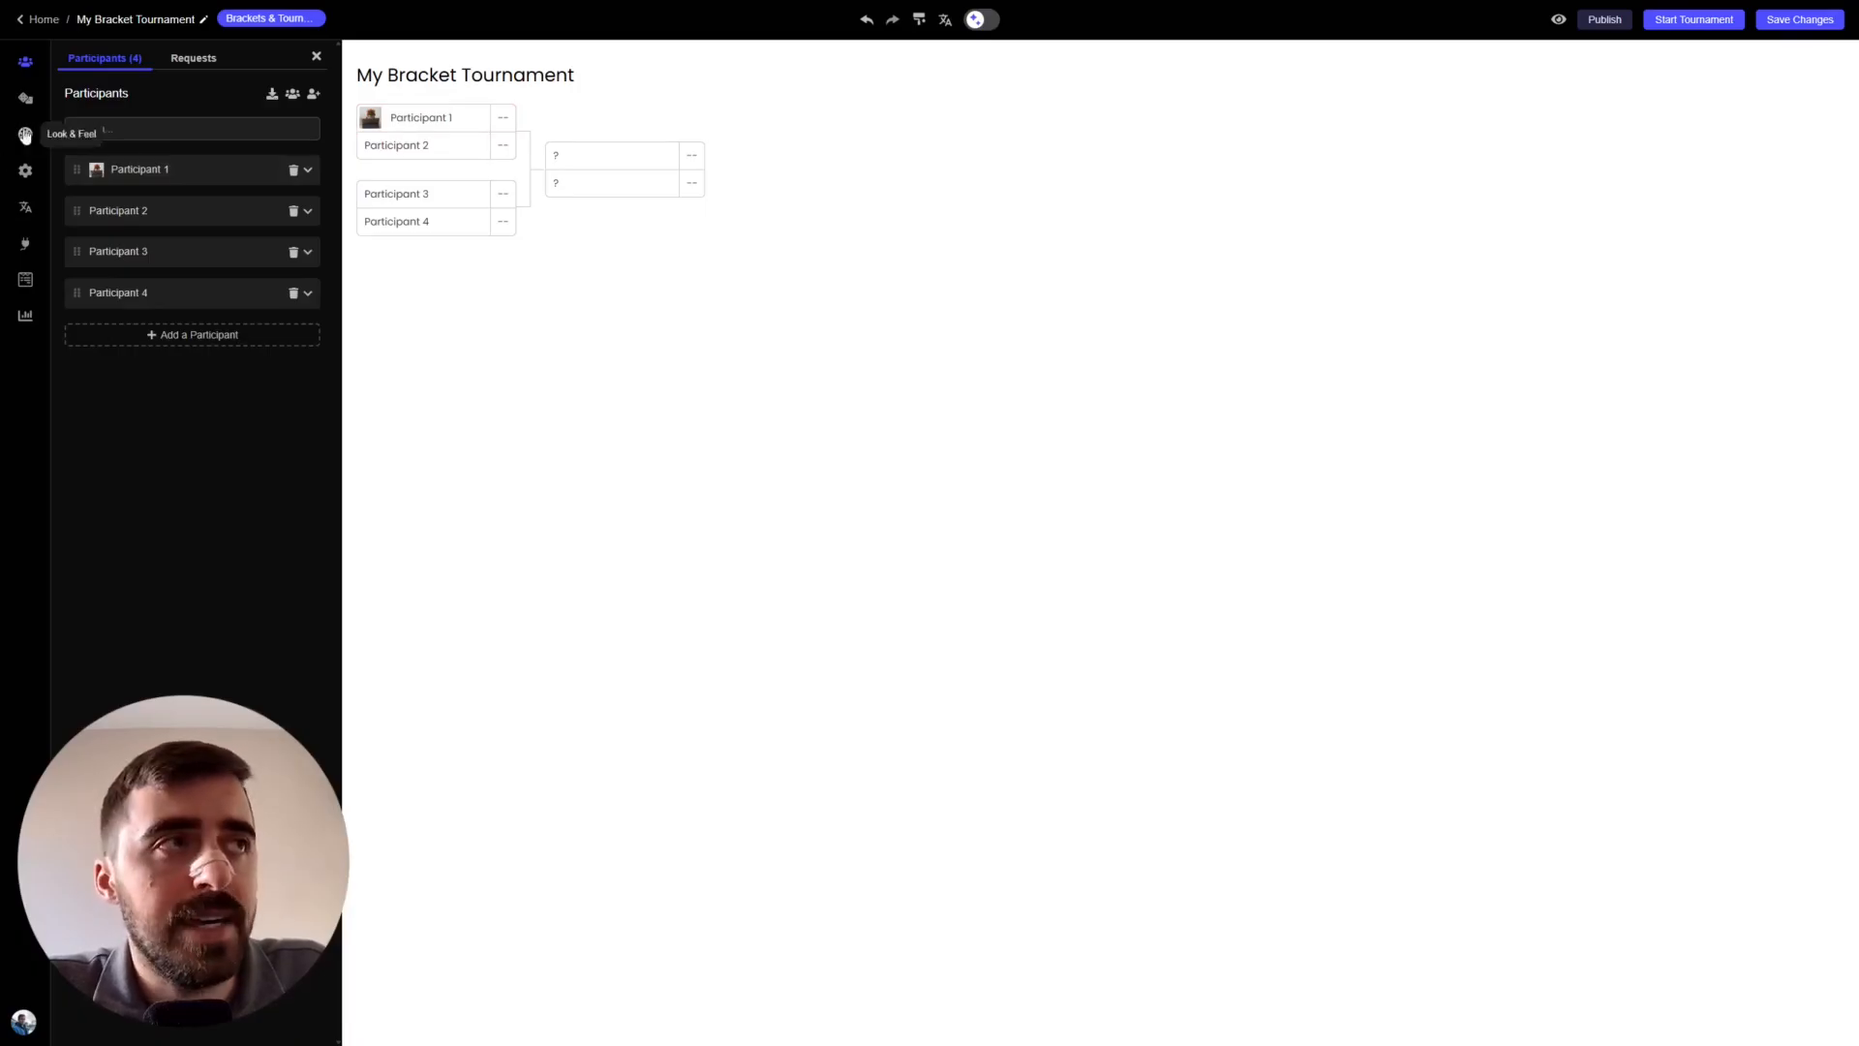
# - Apply the green skin from the third row to the bracket and check which layouts are available
pyautogui.click(25, 138)
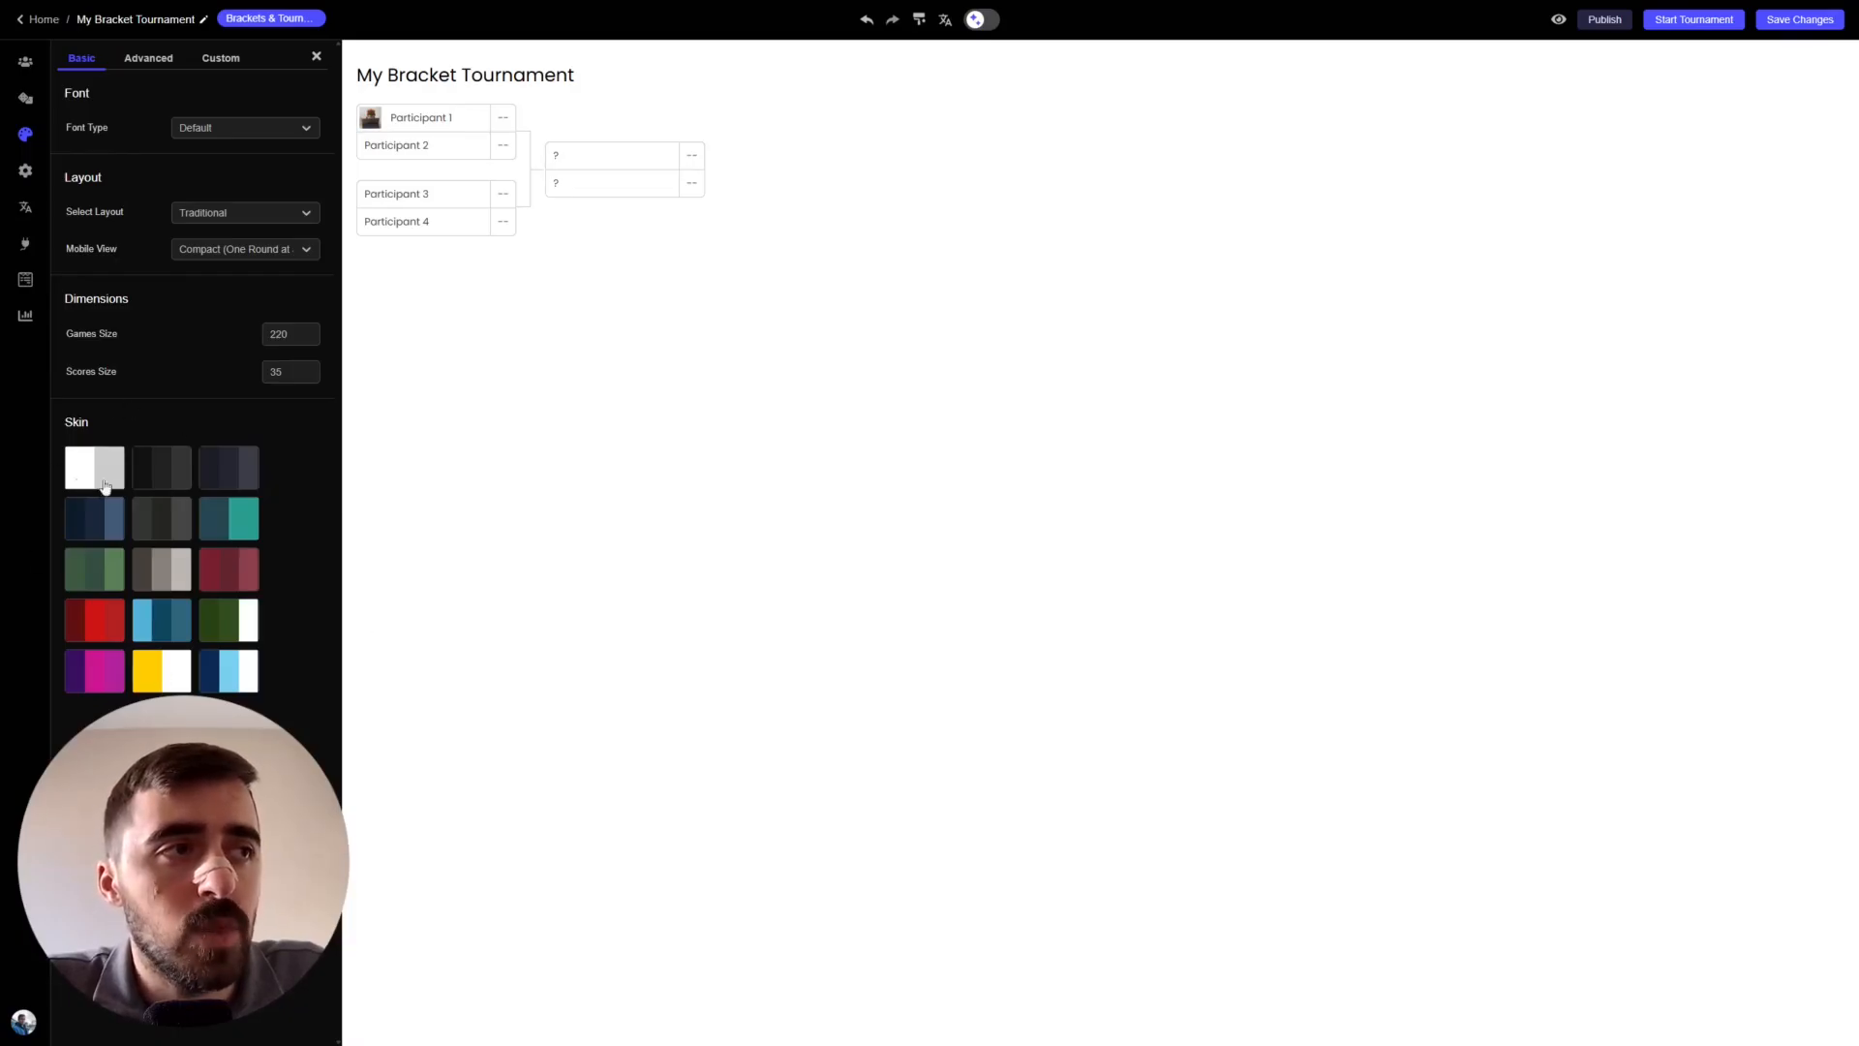
pyautogui.click(77, 588)
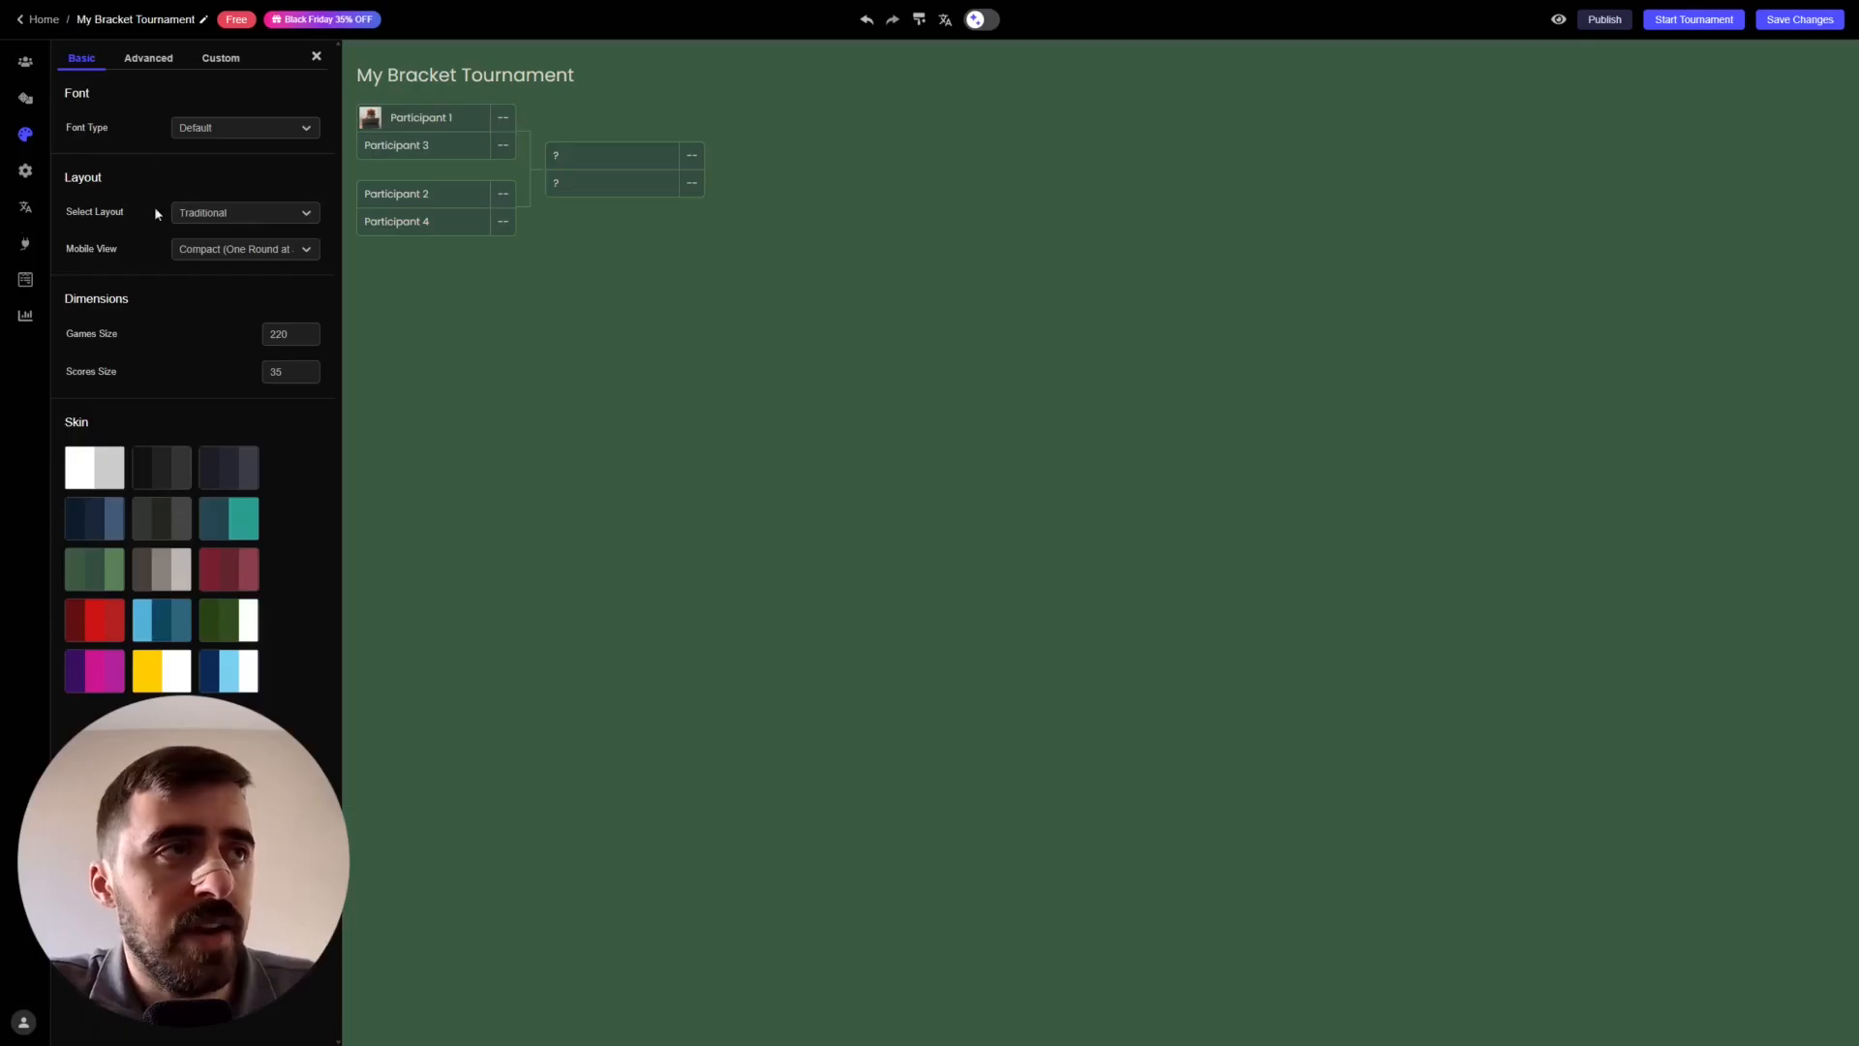
pyautogui.click(225, 217)
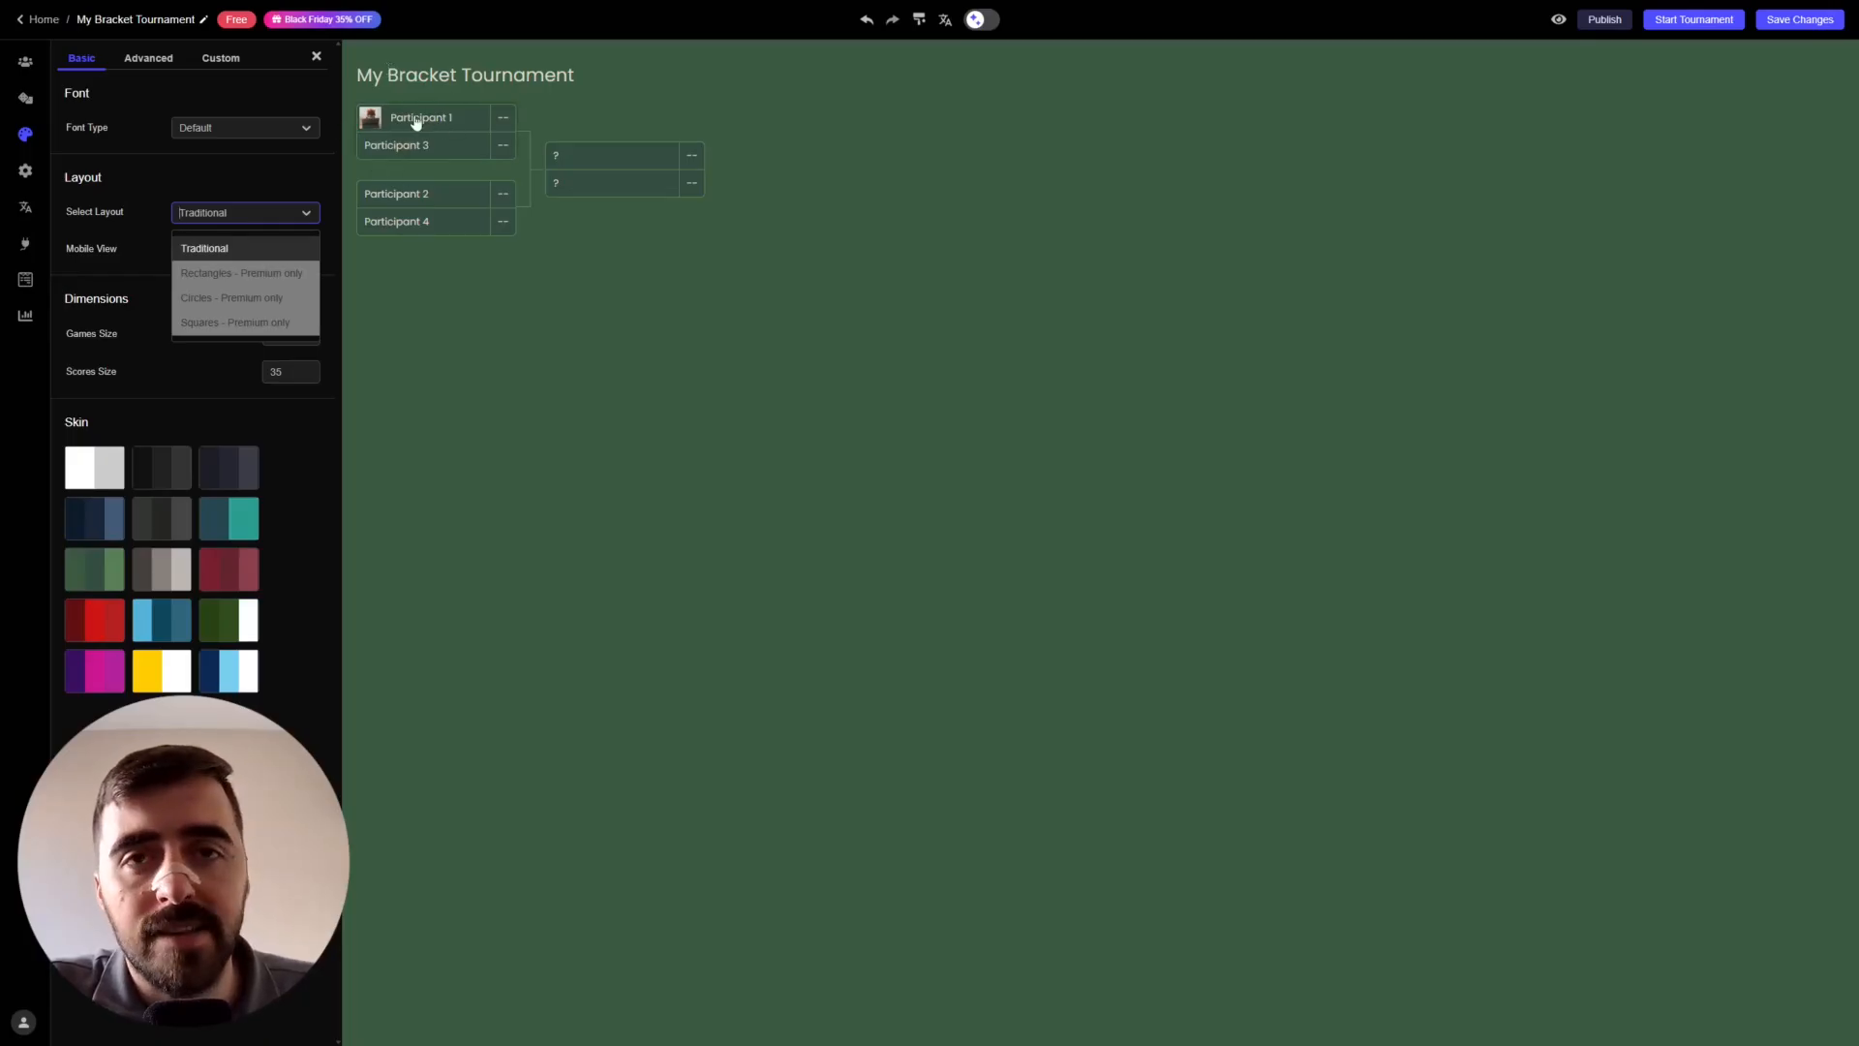
pyautogui.click(474, 239)
pyautogui.click(260, 224)
pyautogui.click(278, 191)
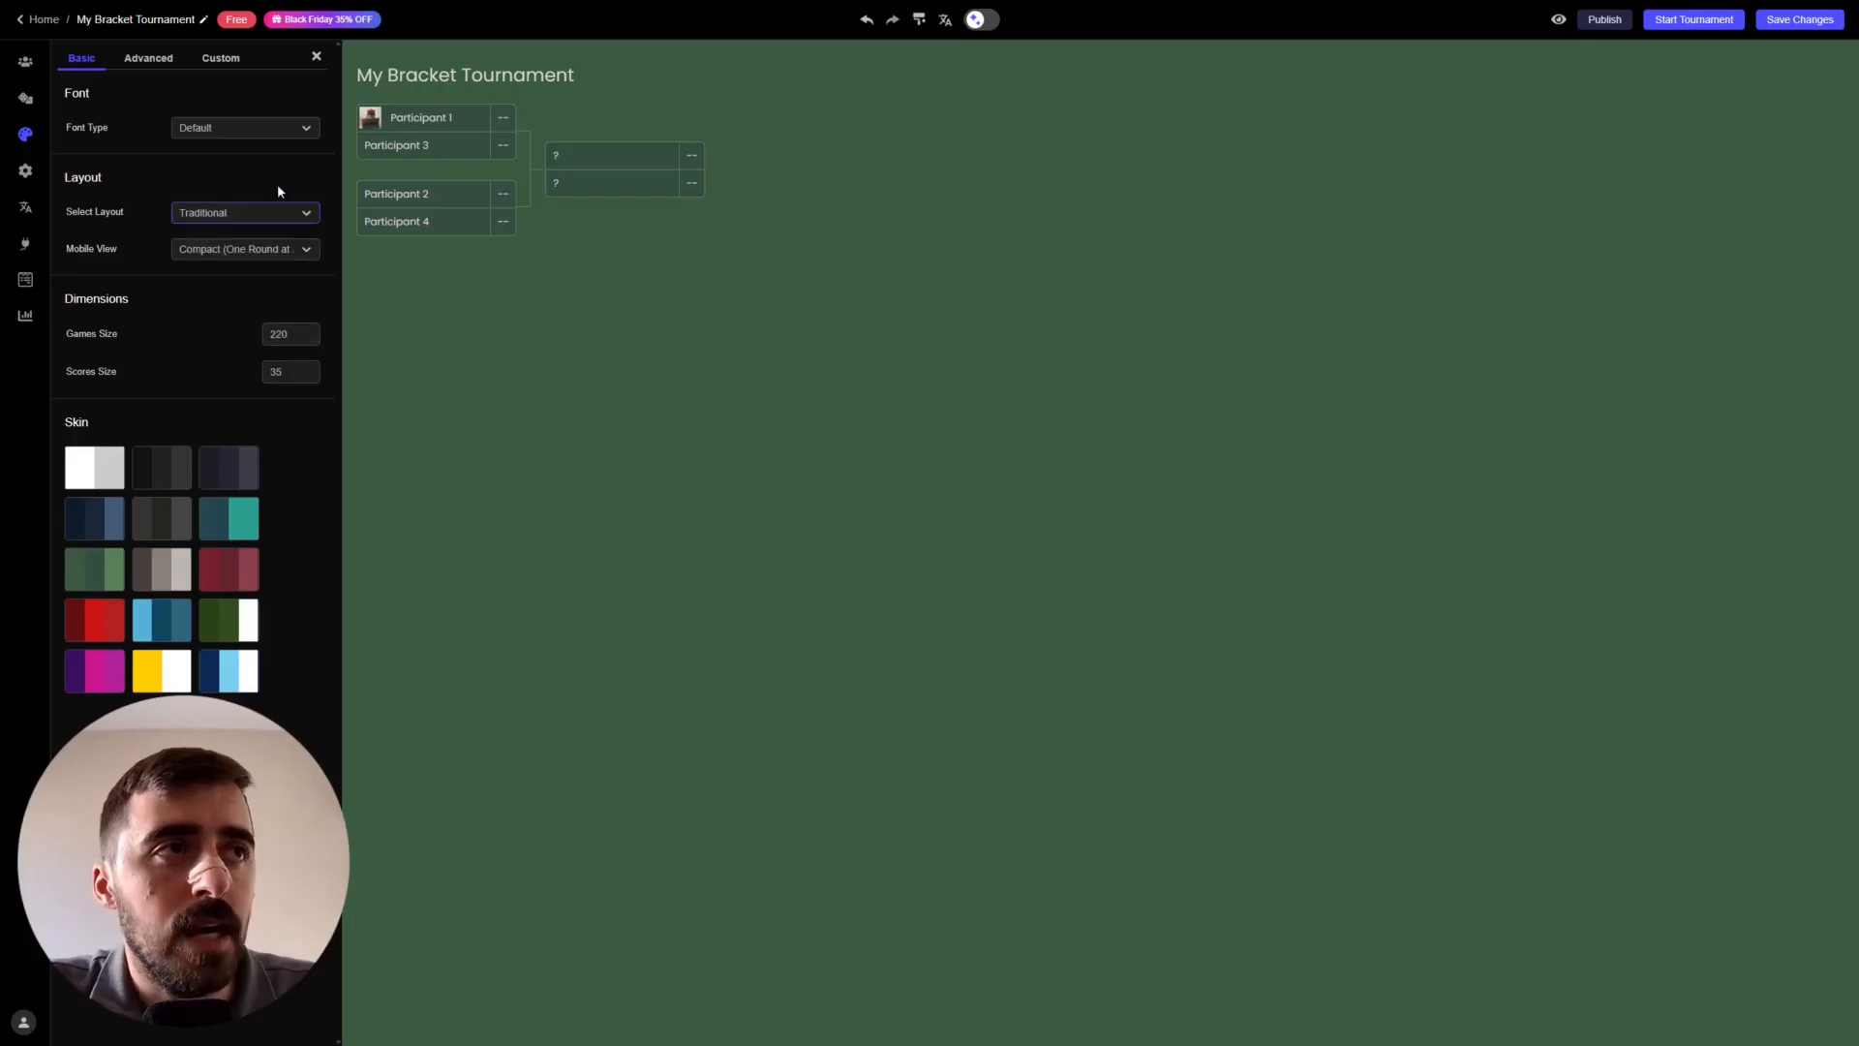
# - Compare the plans' features and their monthly and annual prices, and start the Basic plan with monthly billing
pyautogui.click(236, 21)
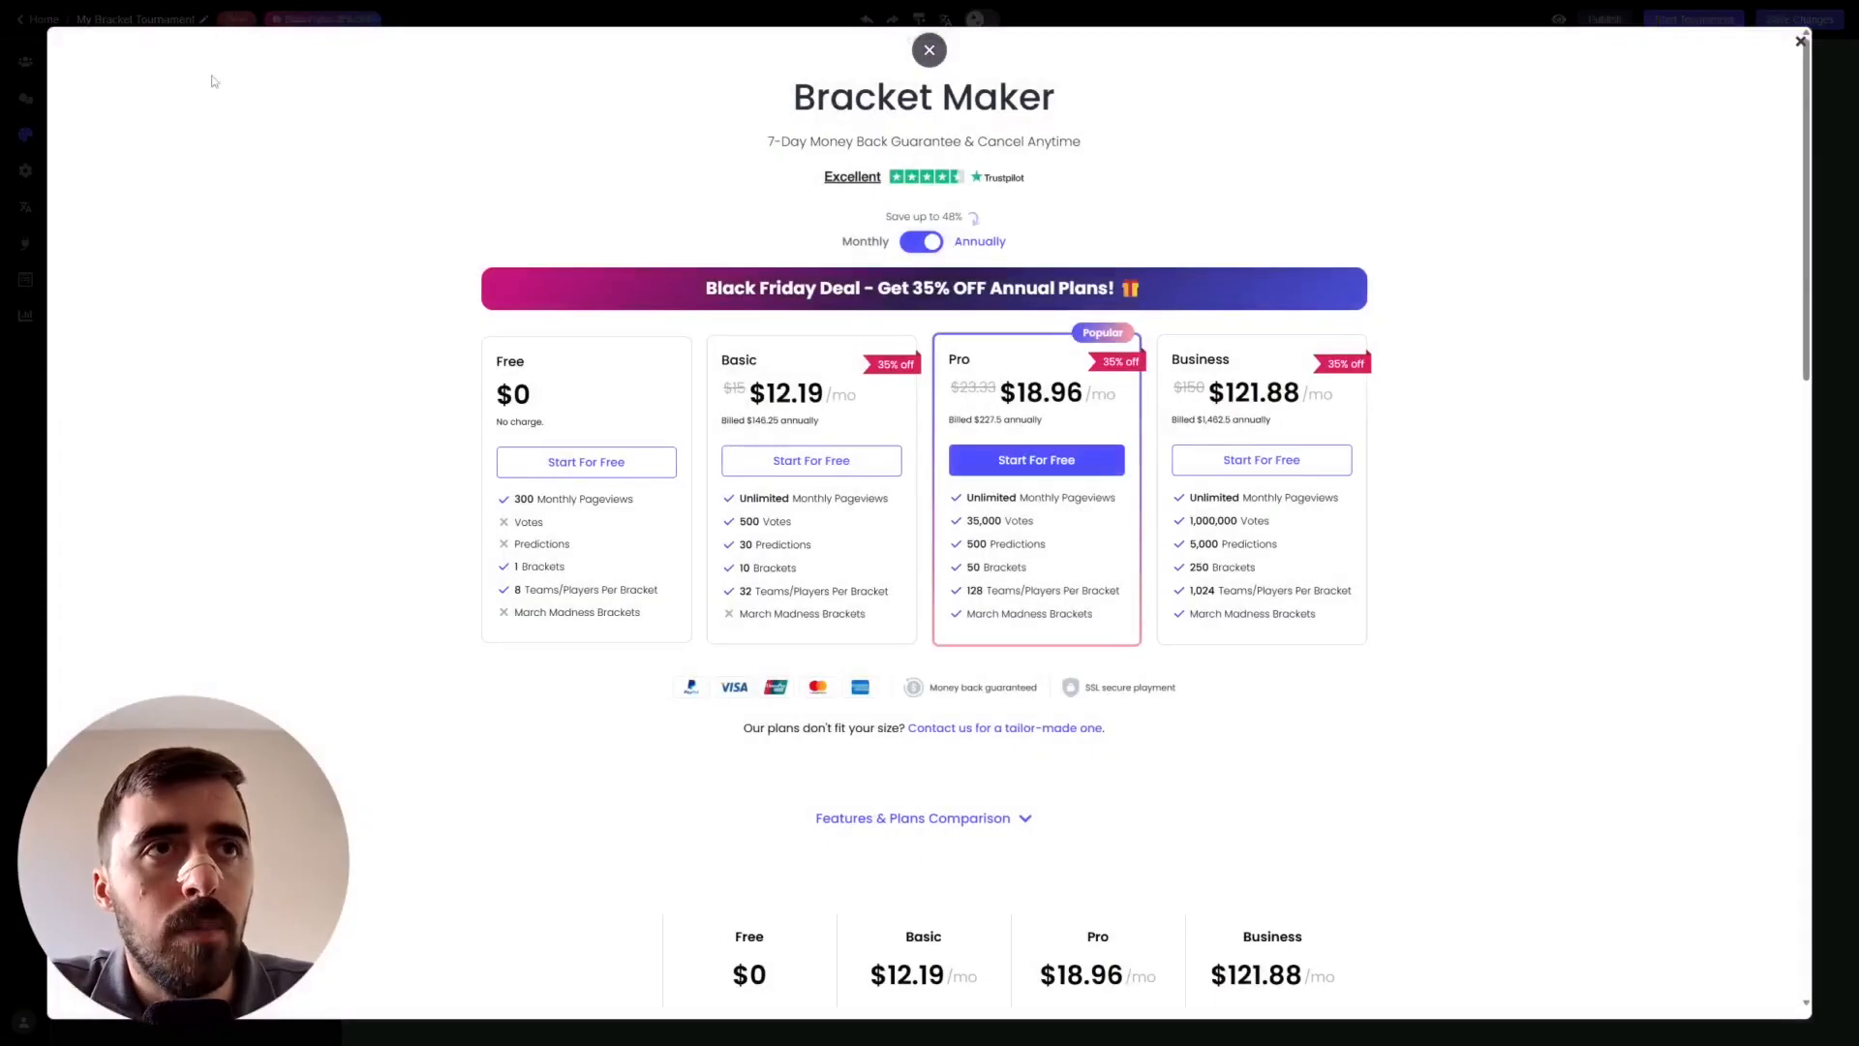
pyautogui.click(922, 242)
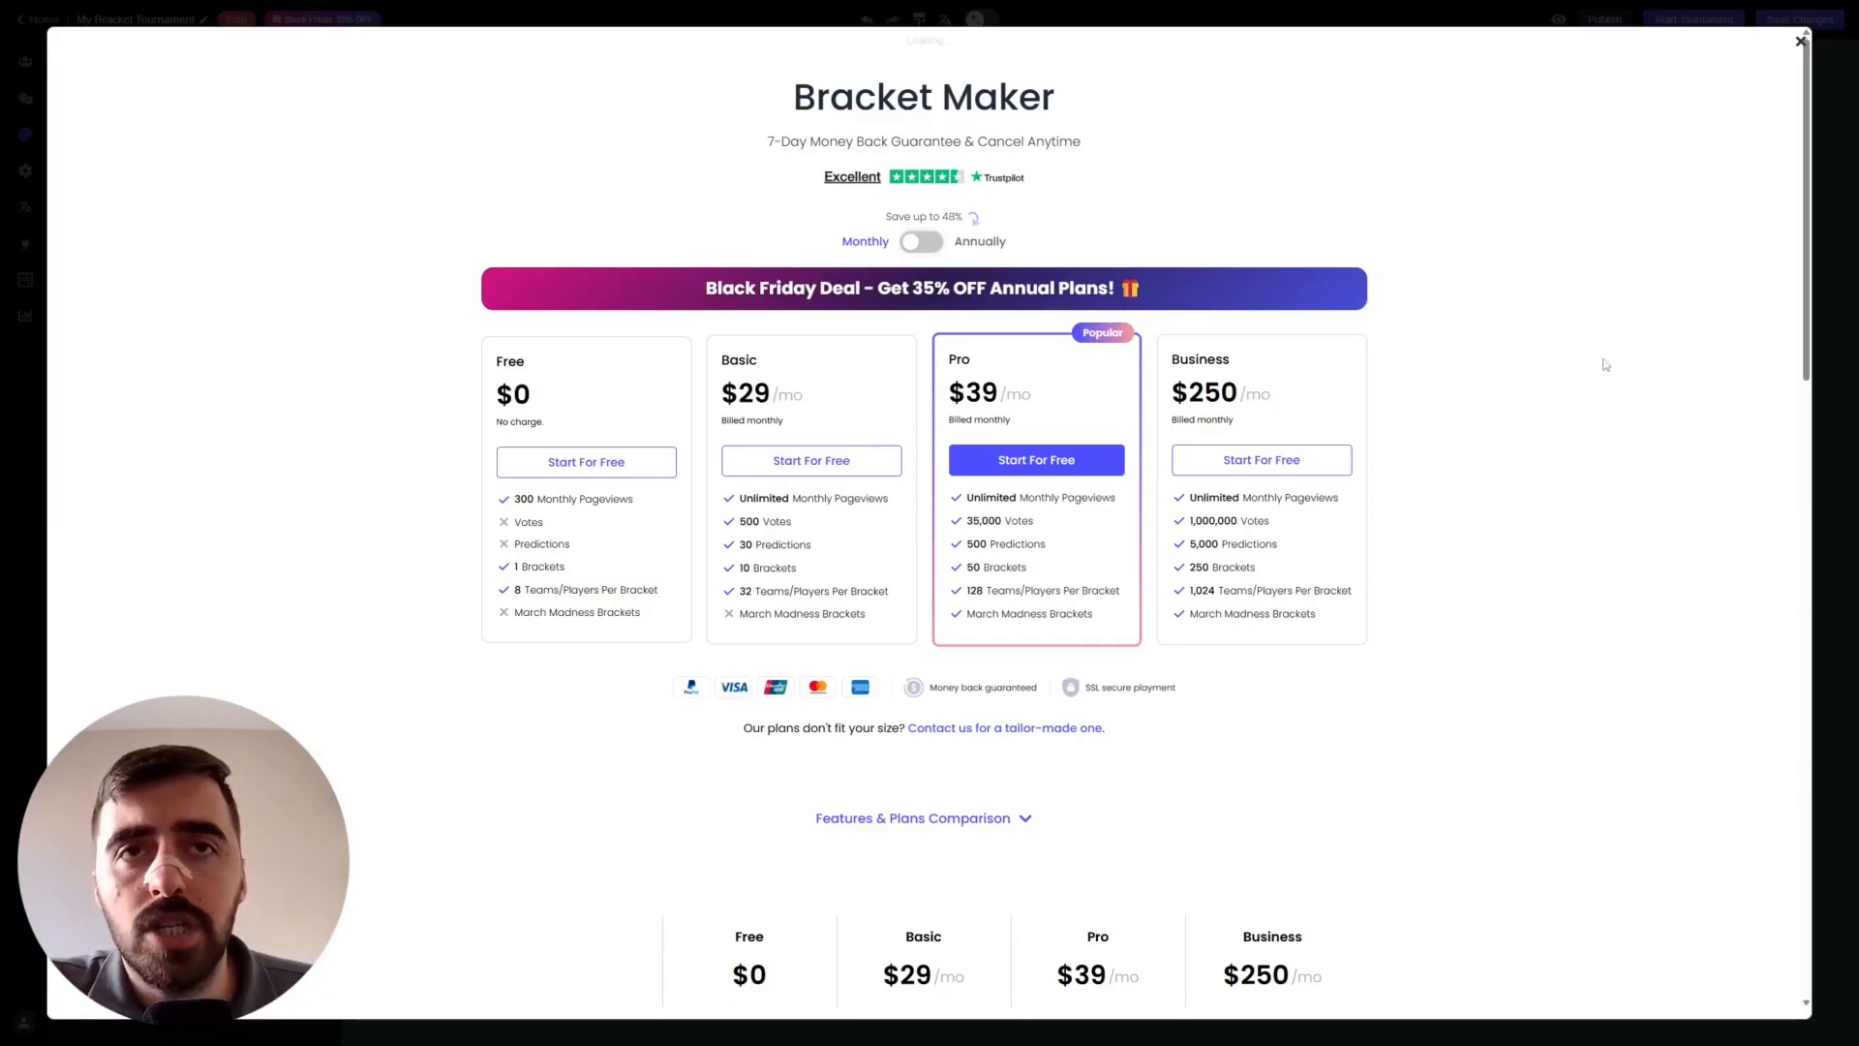
pyautogui.scroll(-8, 1833, 219)
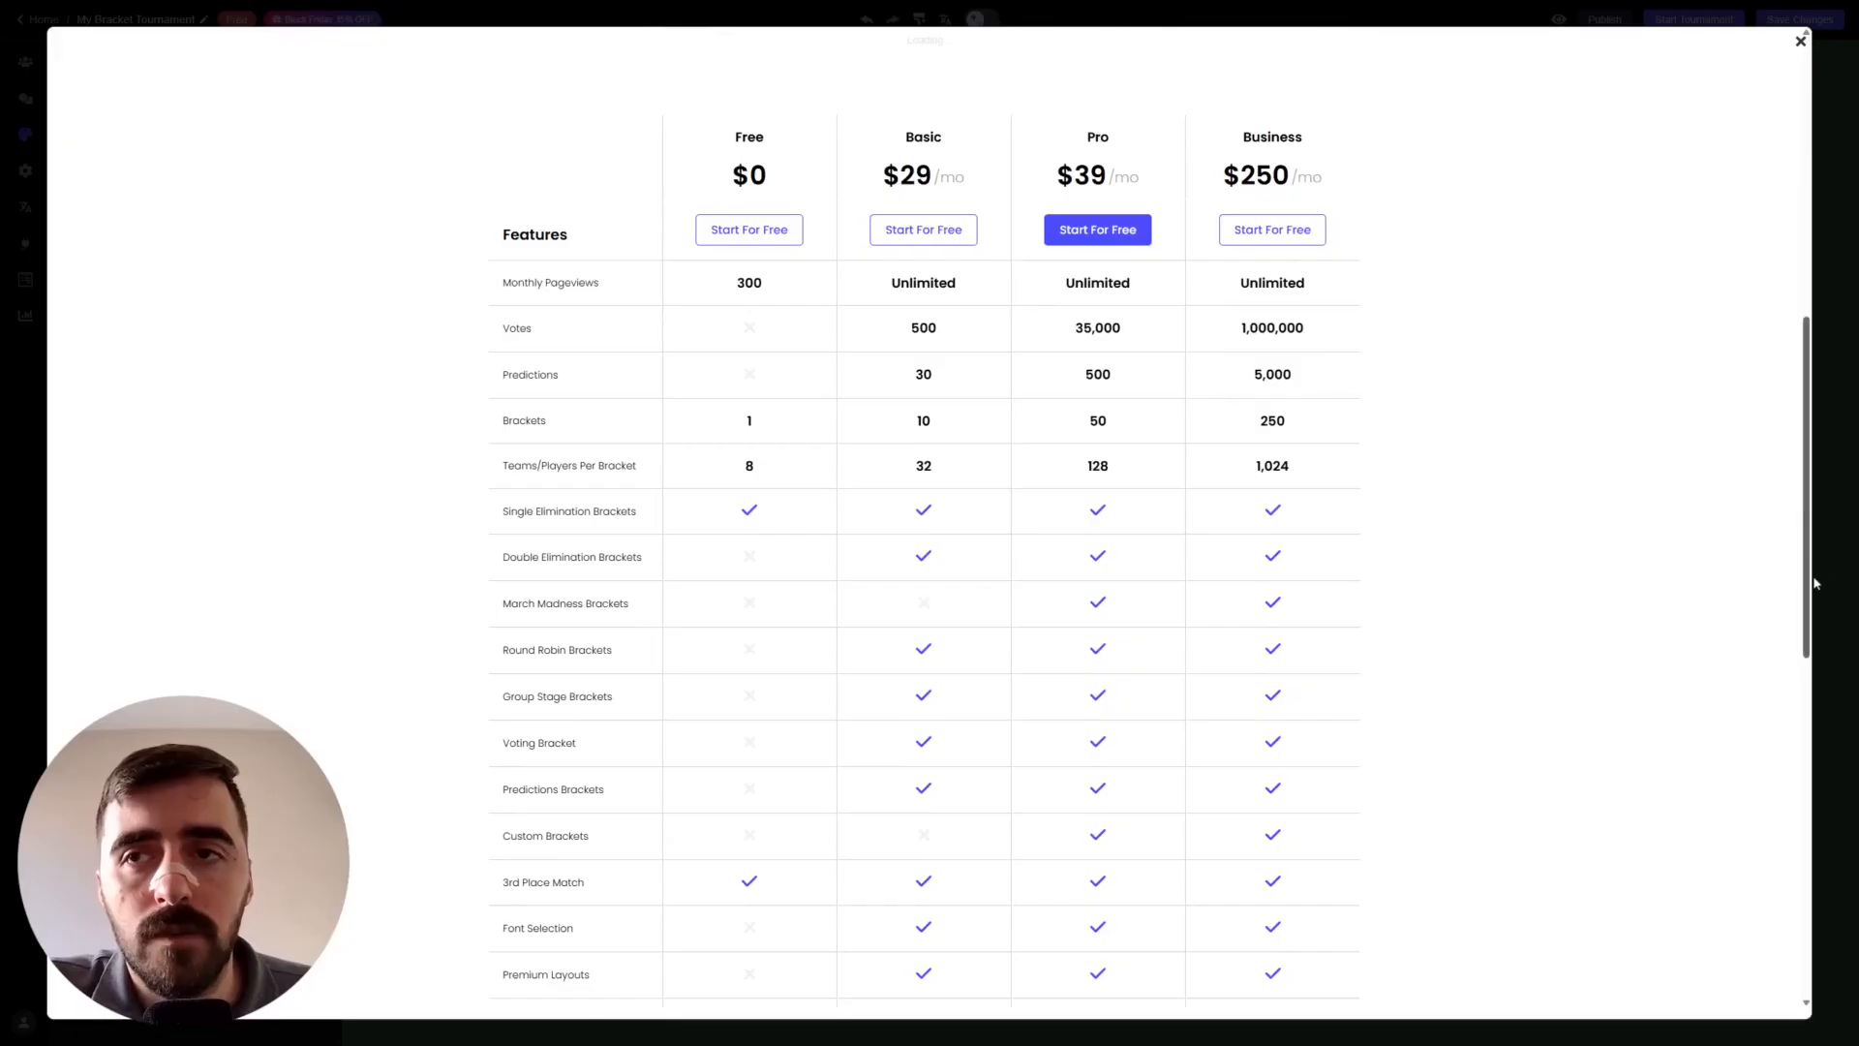
pyautogui.moveTo(1805, 583); pyautogui.dragTo(1281, 154)
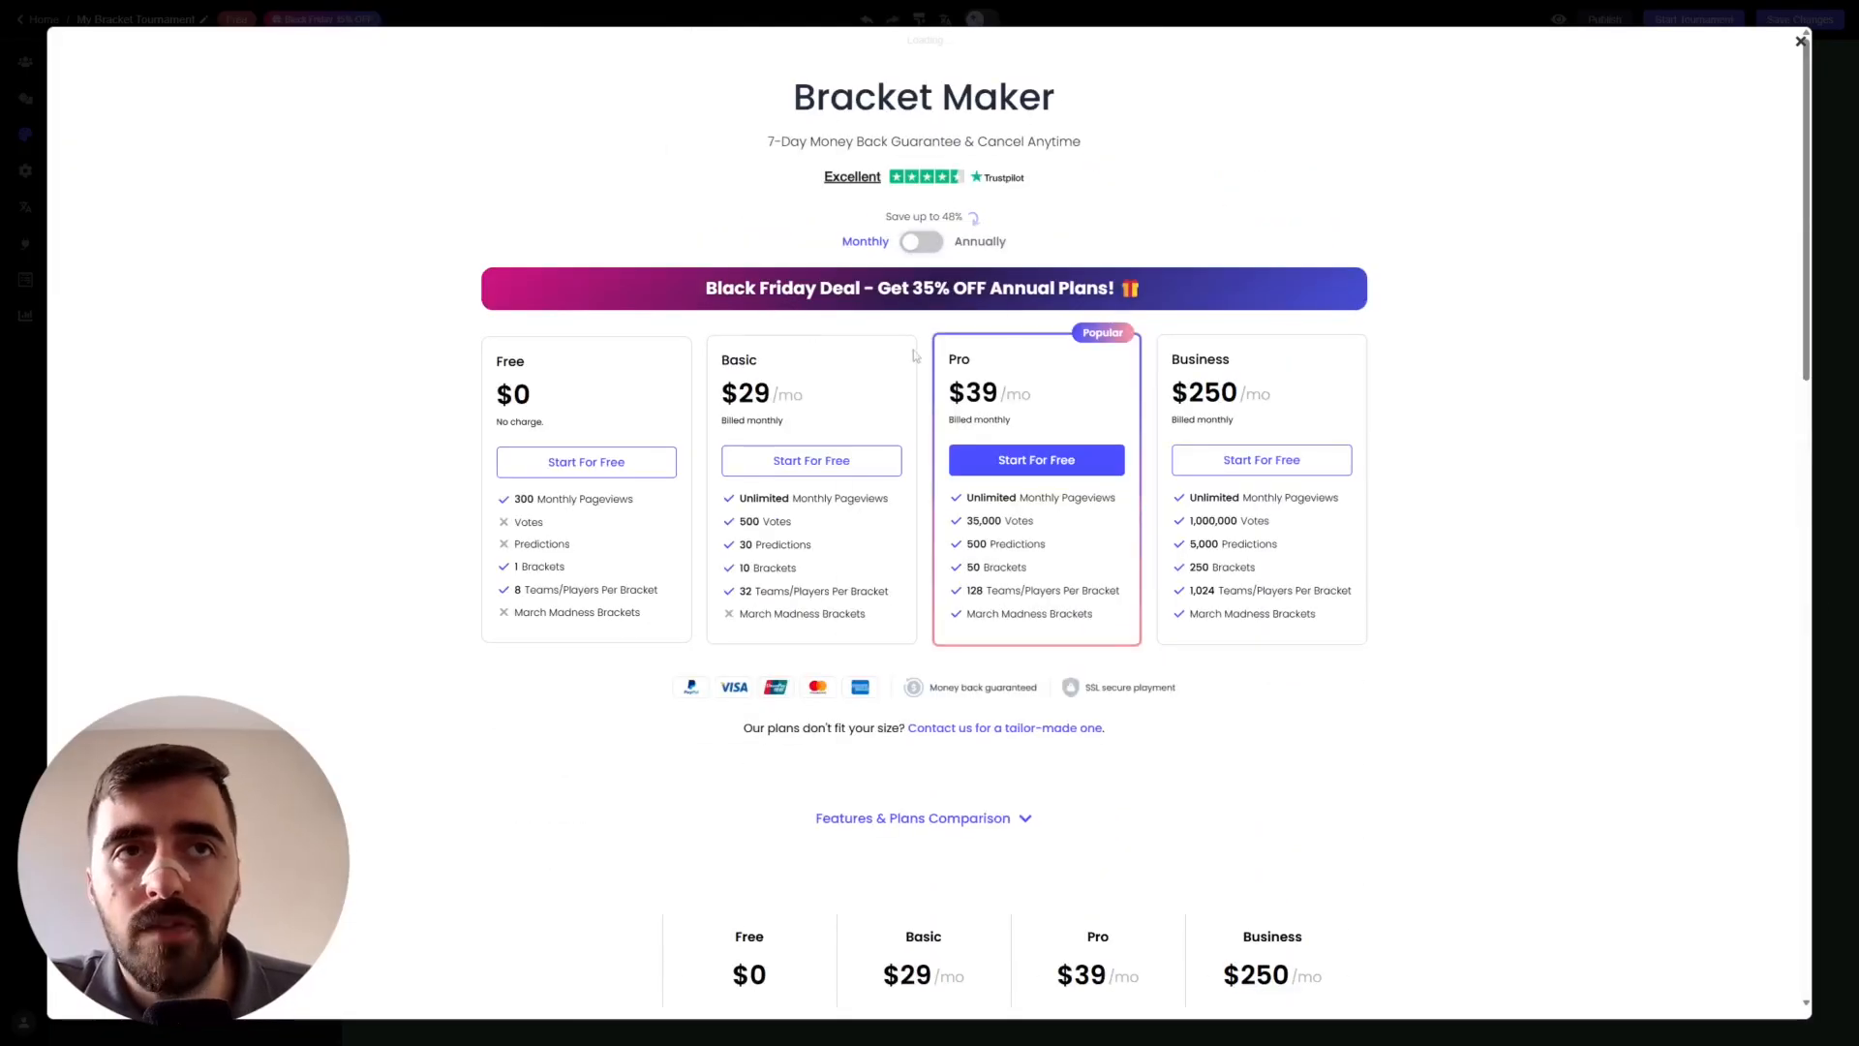
pyautogui.click(918, 243)
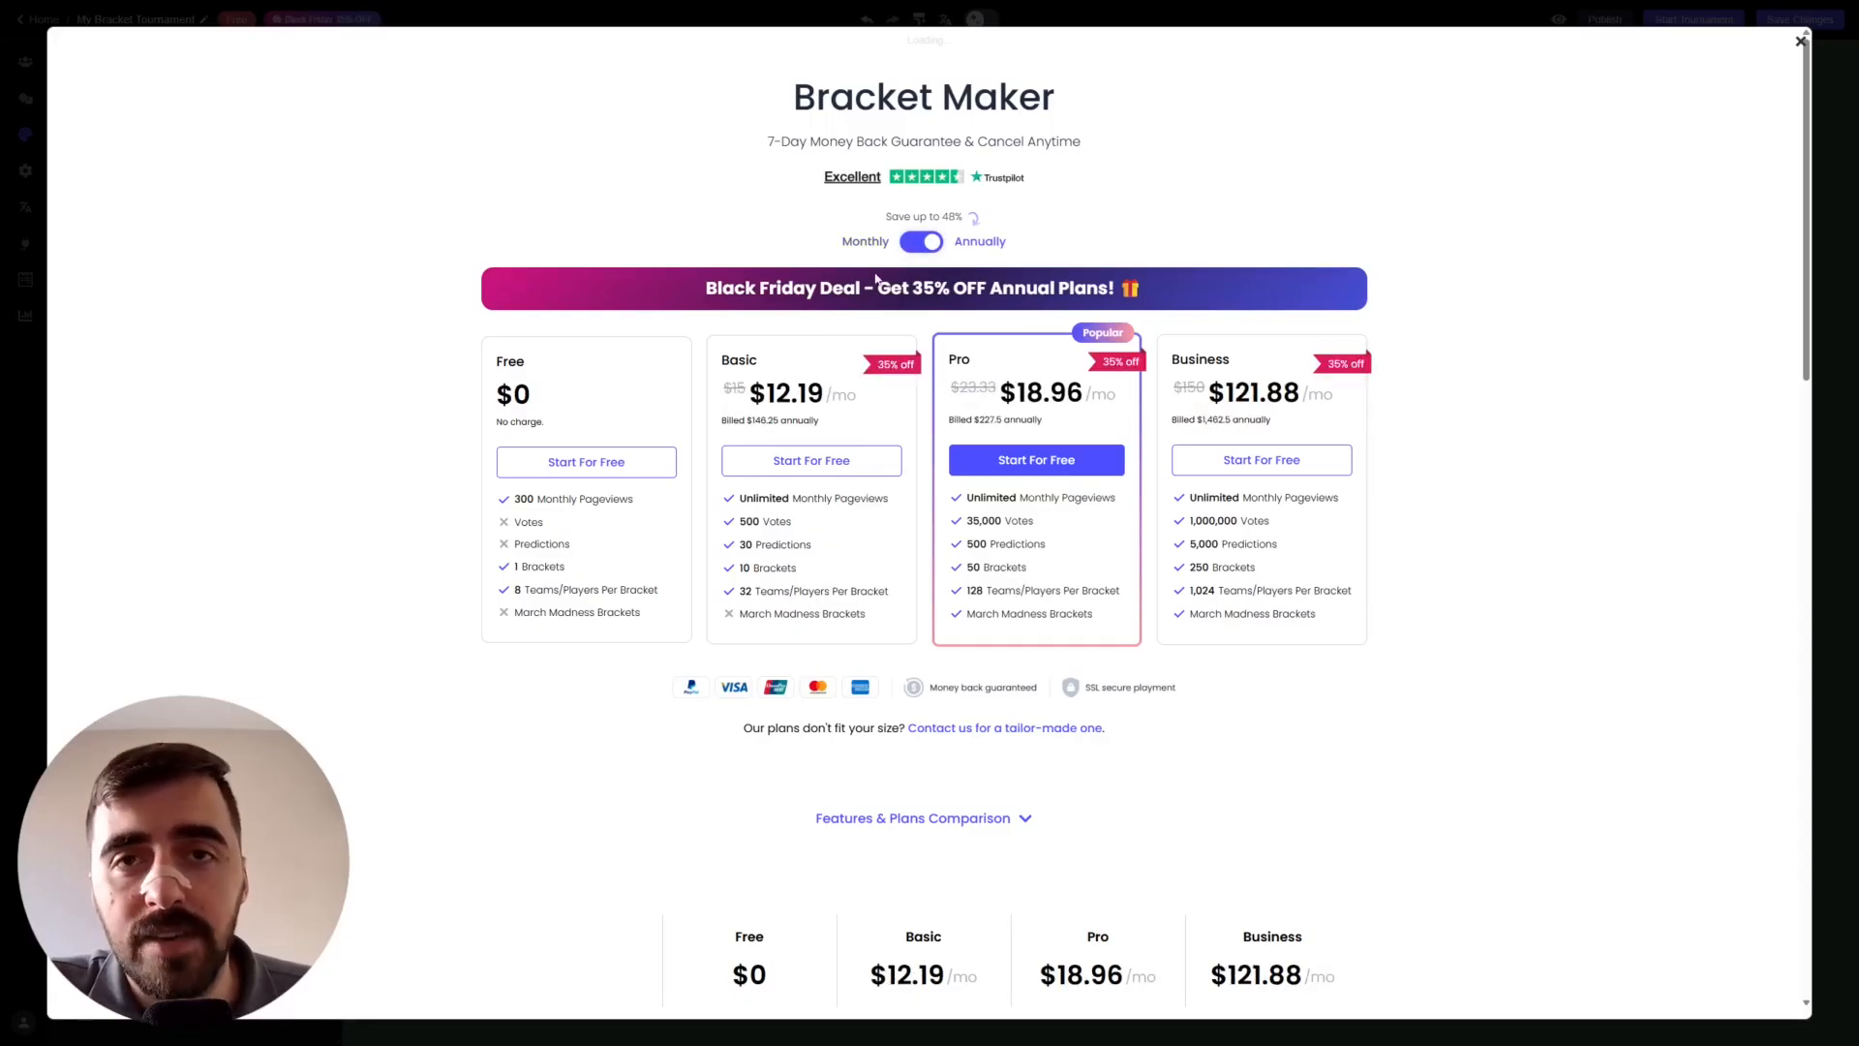
pyautogui.click(961, 254)
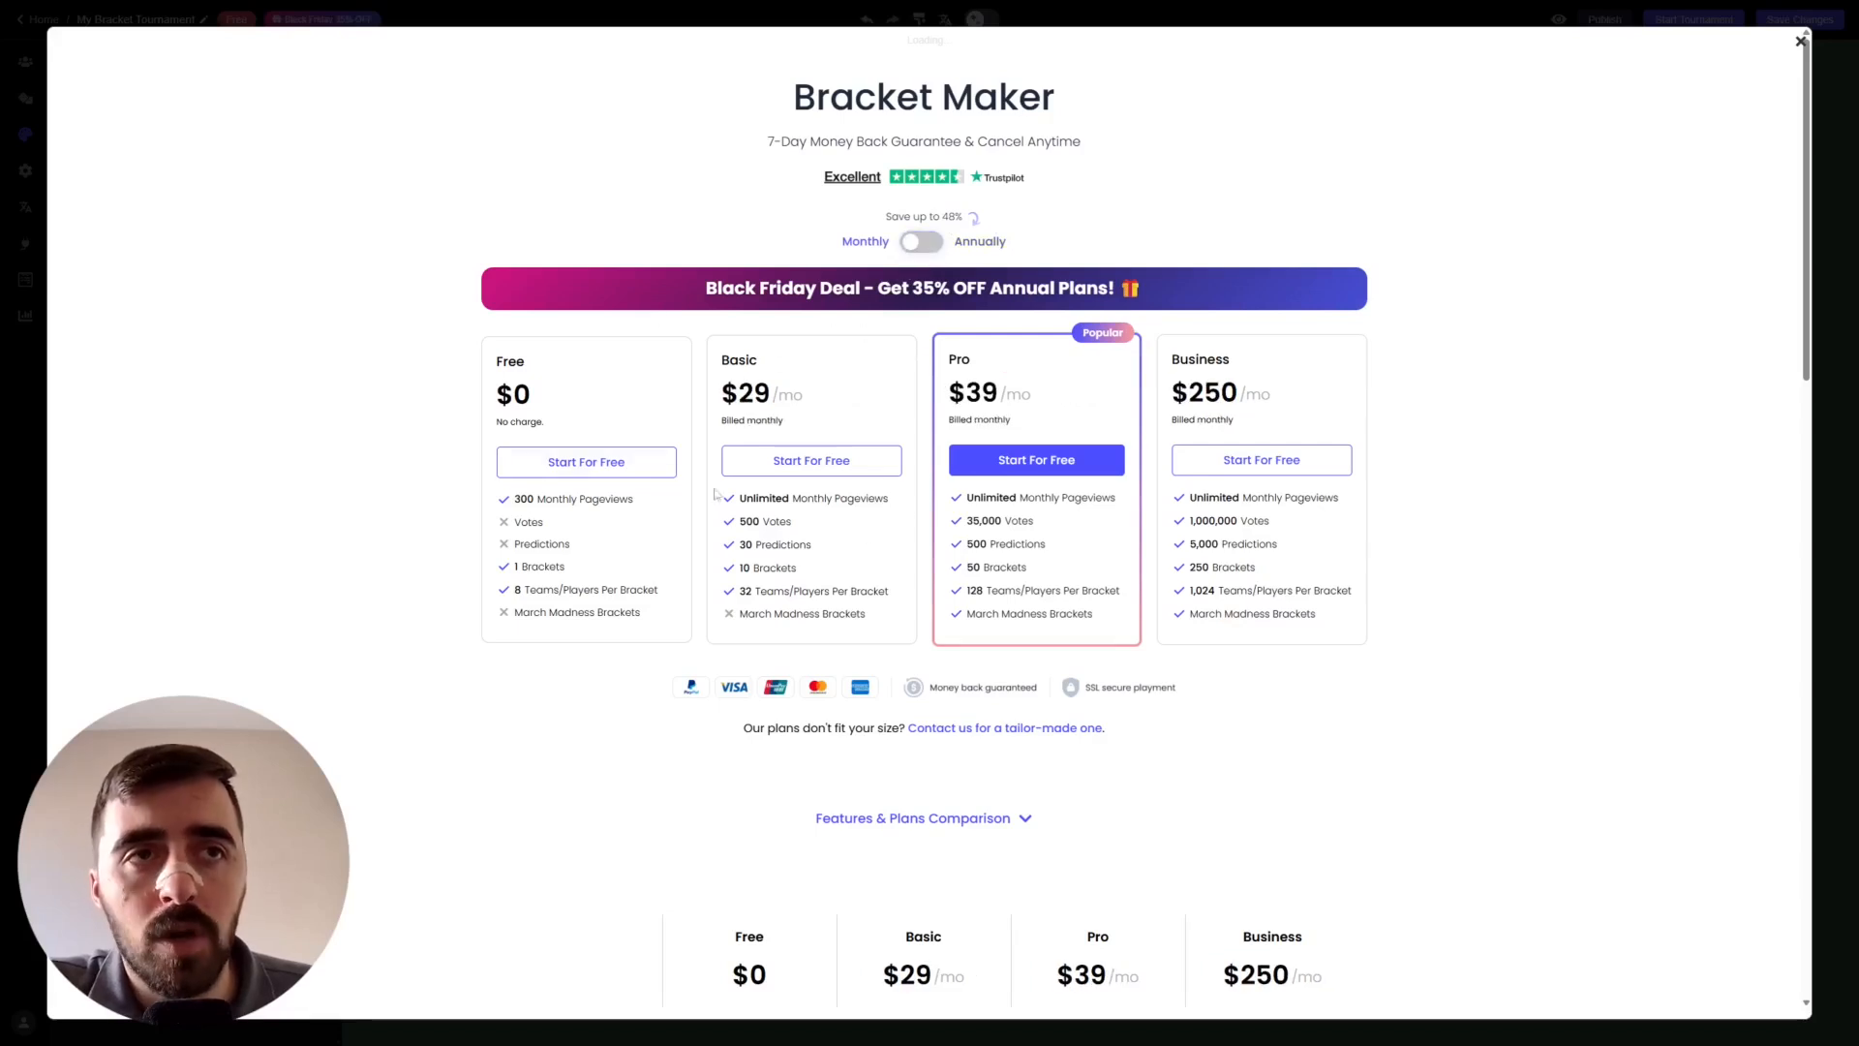
pyautogui.click(762, 462)
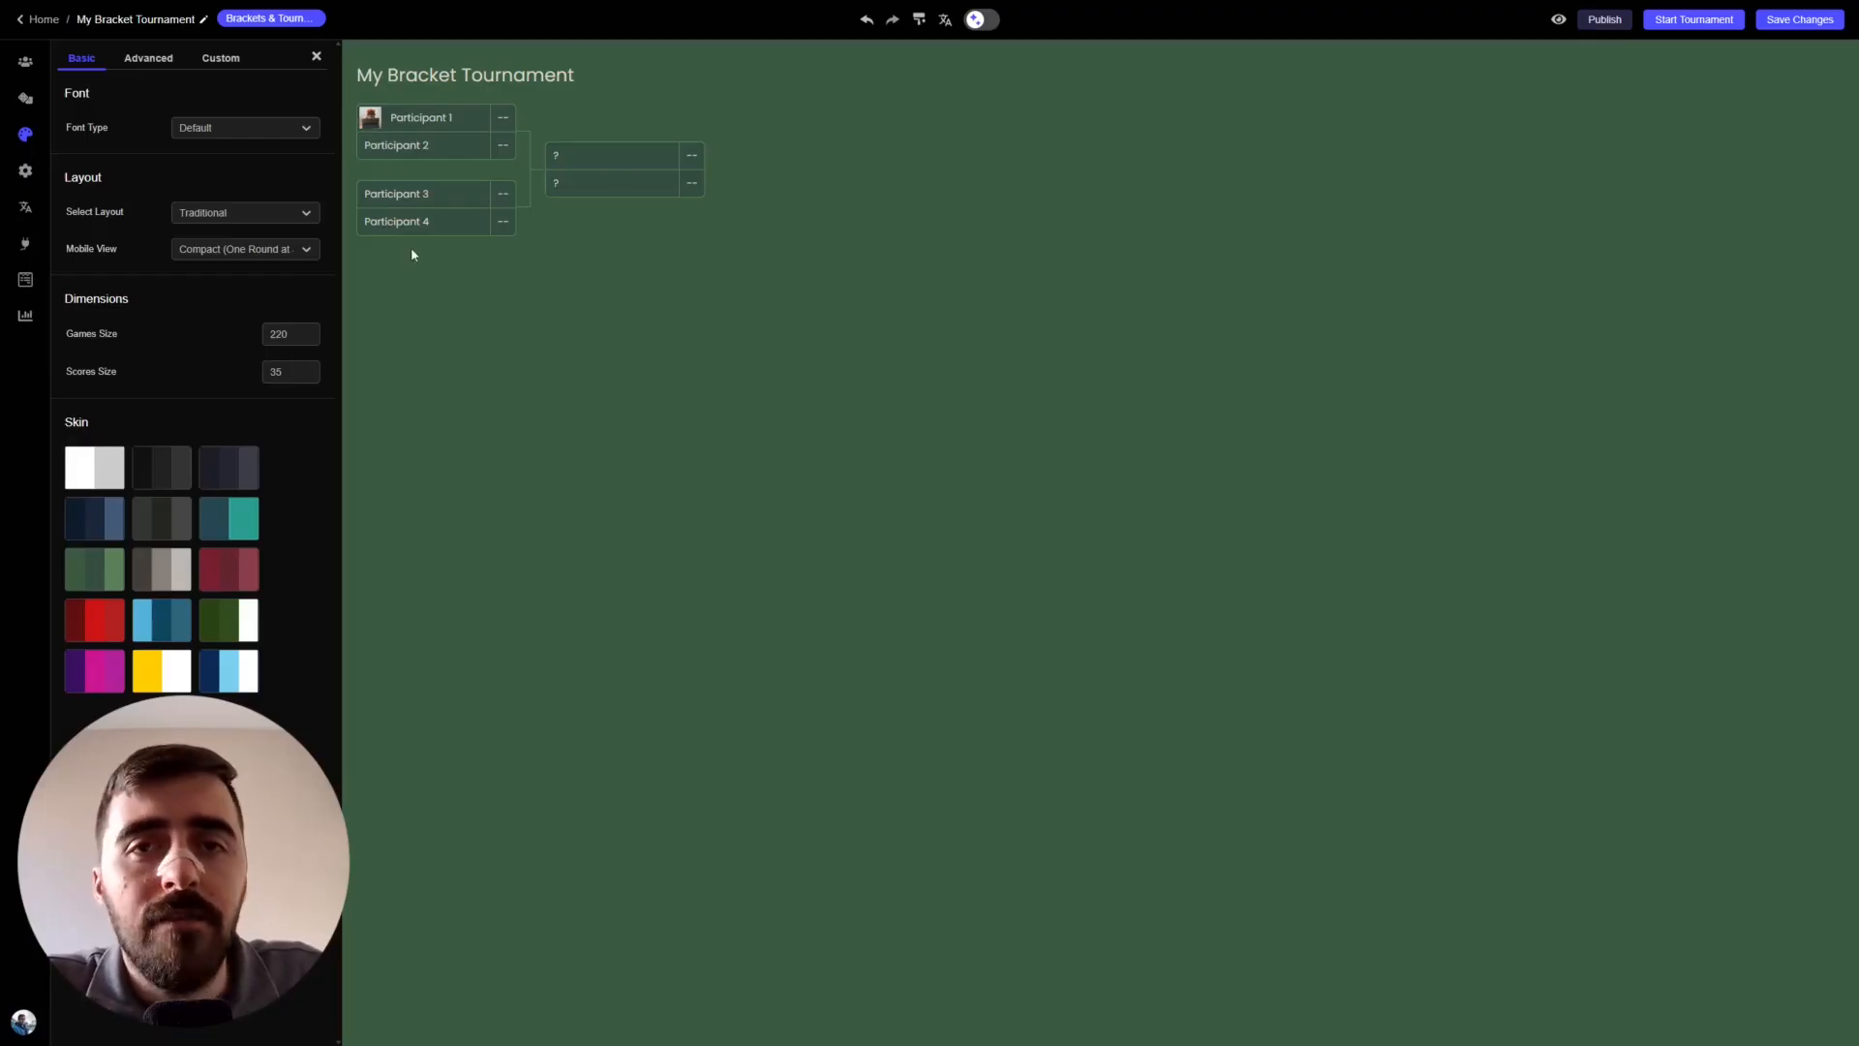
# - Set the bracket layout to Squares after trying Rectangles and Circles, and check the mobile view options
pyautogui.click(269, 215)
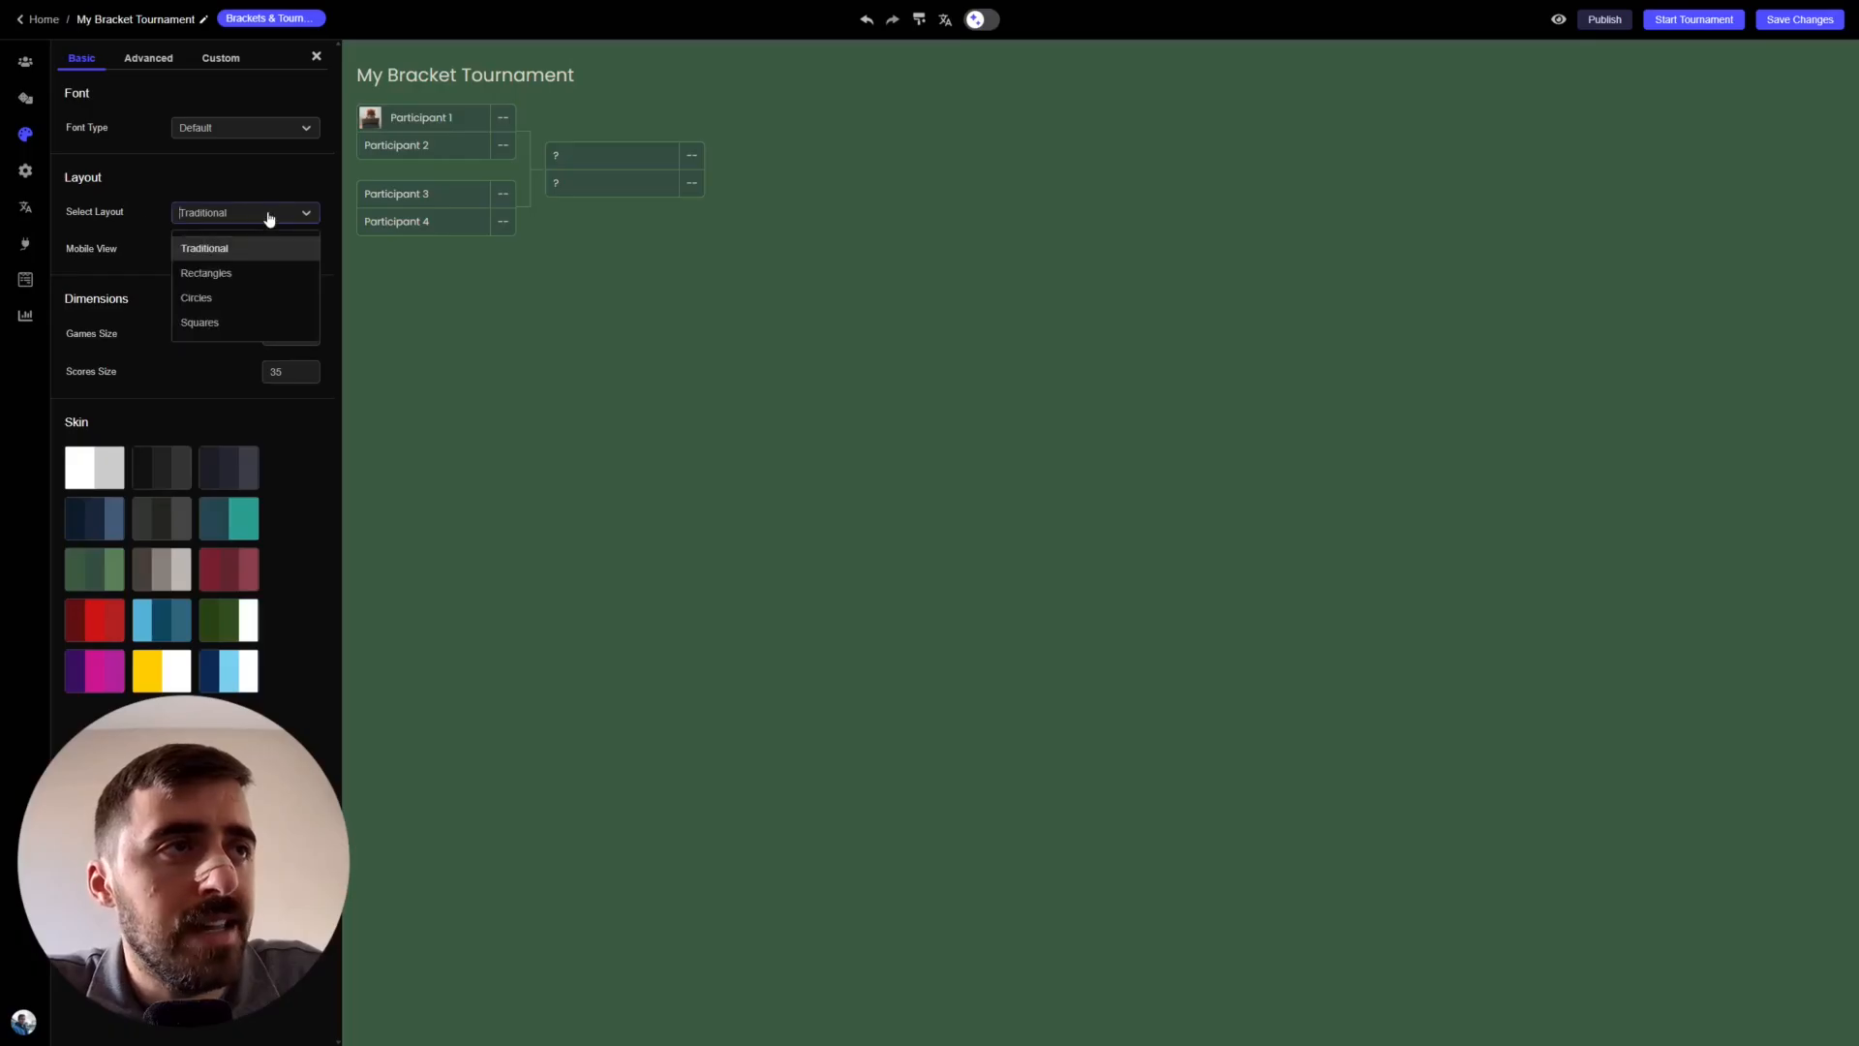
pyautogui.click(240, 275)
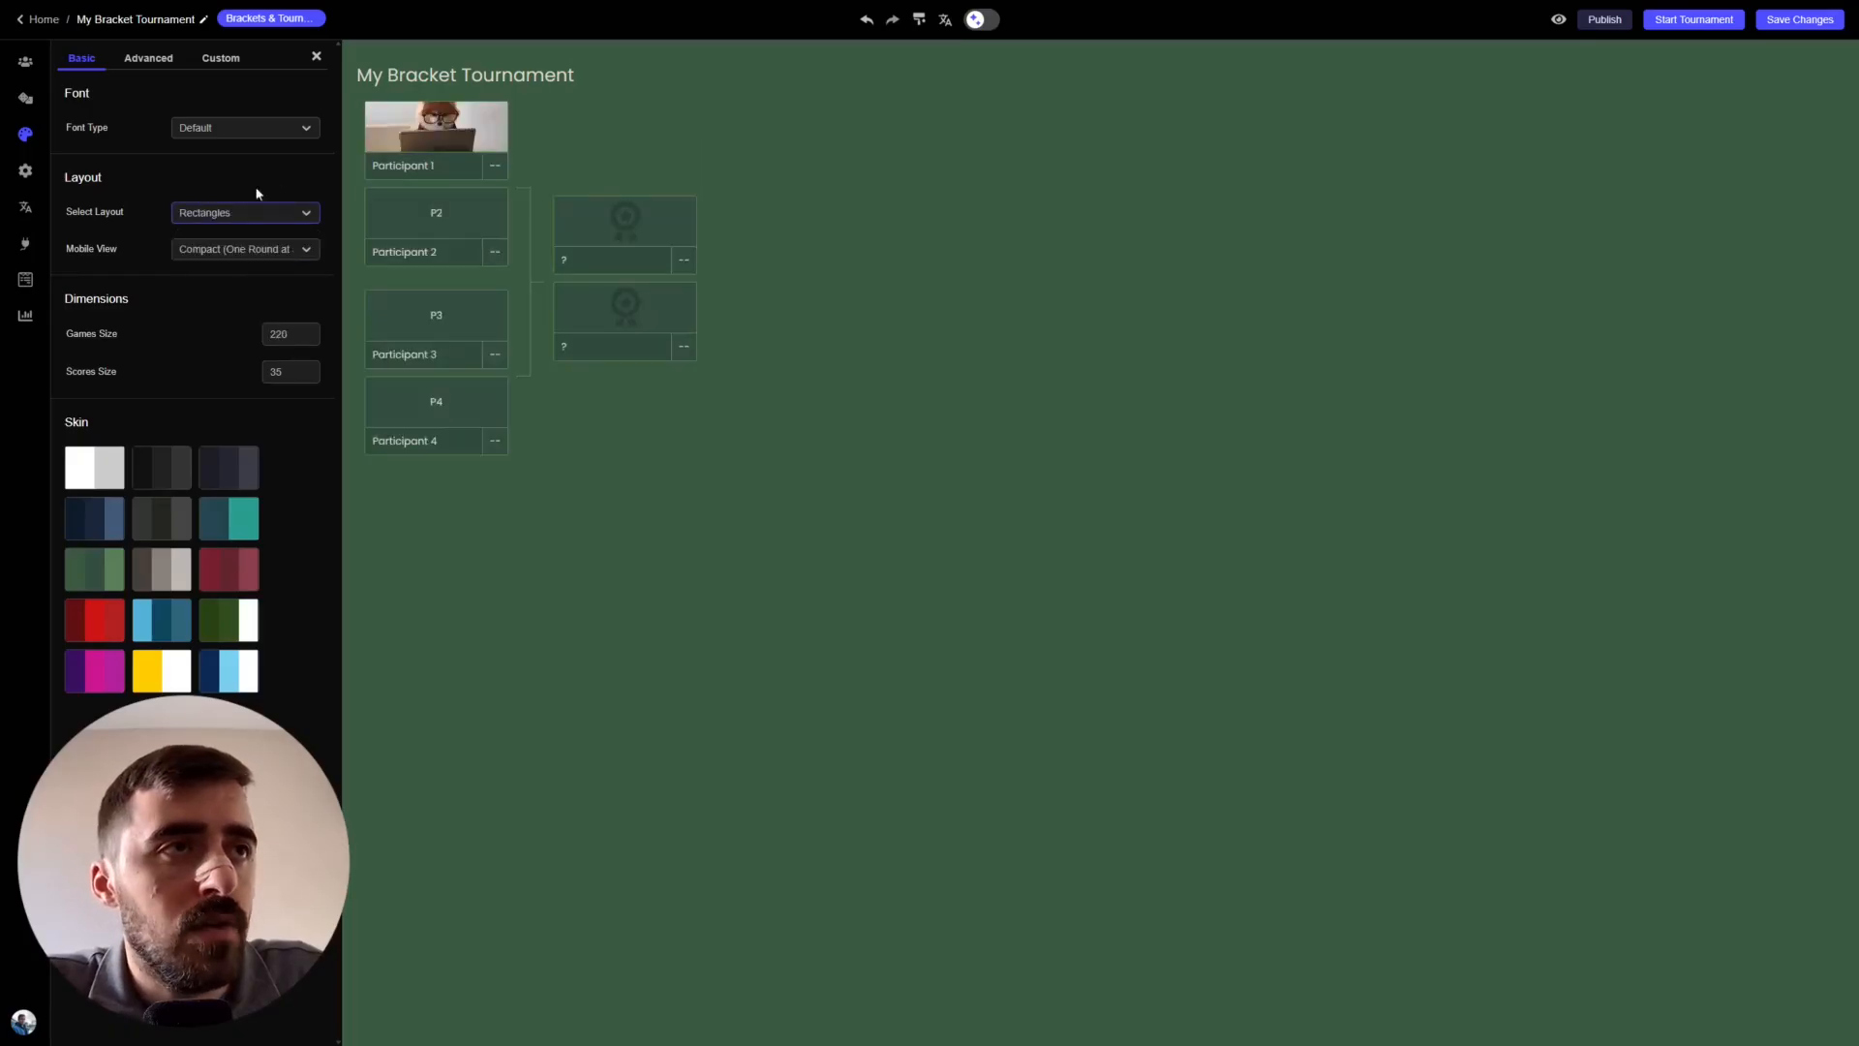
pyautogui.click(300, 213)
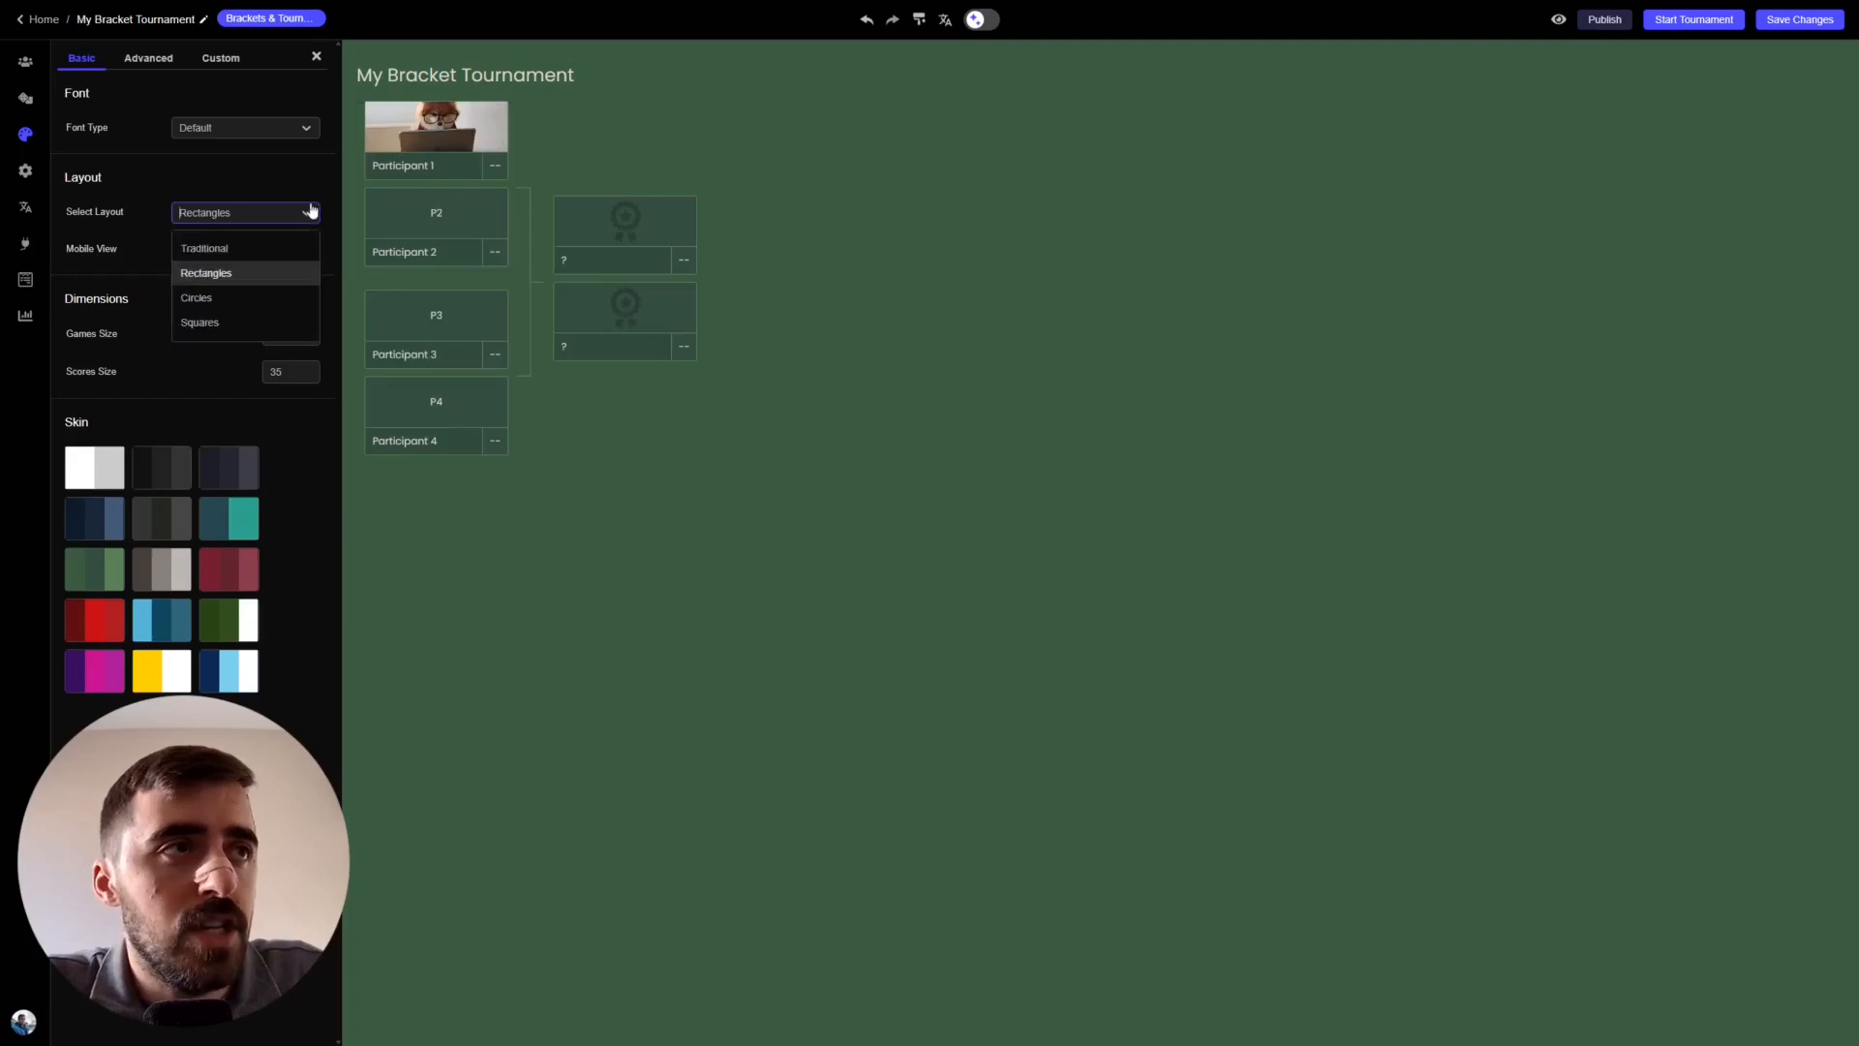
pyautogui.click(206, 308)
pyautogui.click(290, 214)
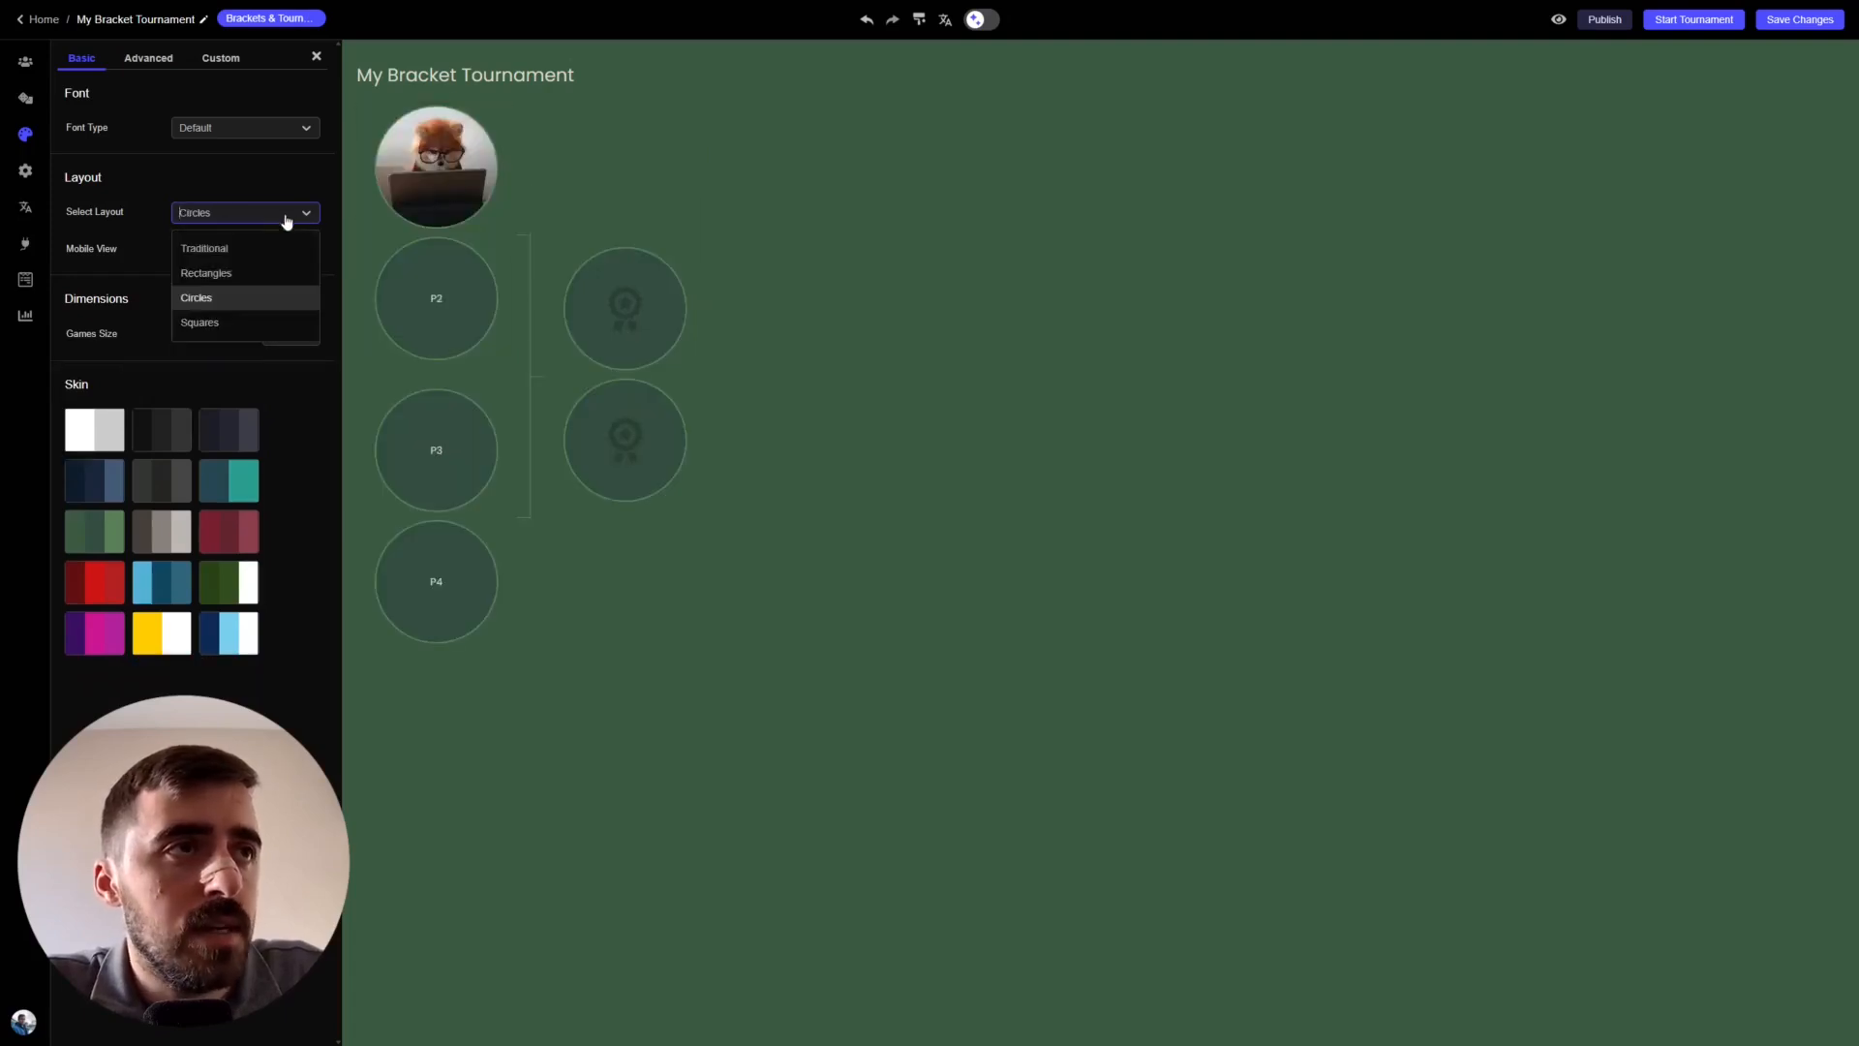
pyautogui.click(241, 322)
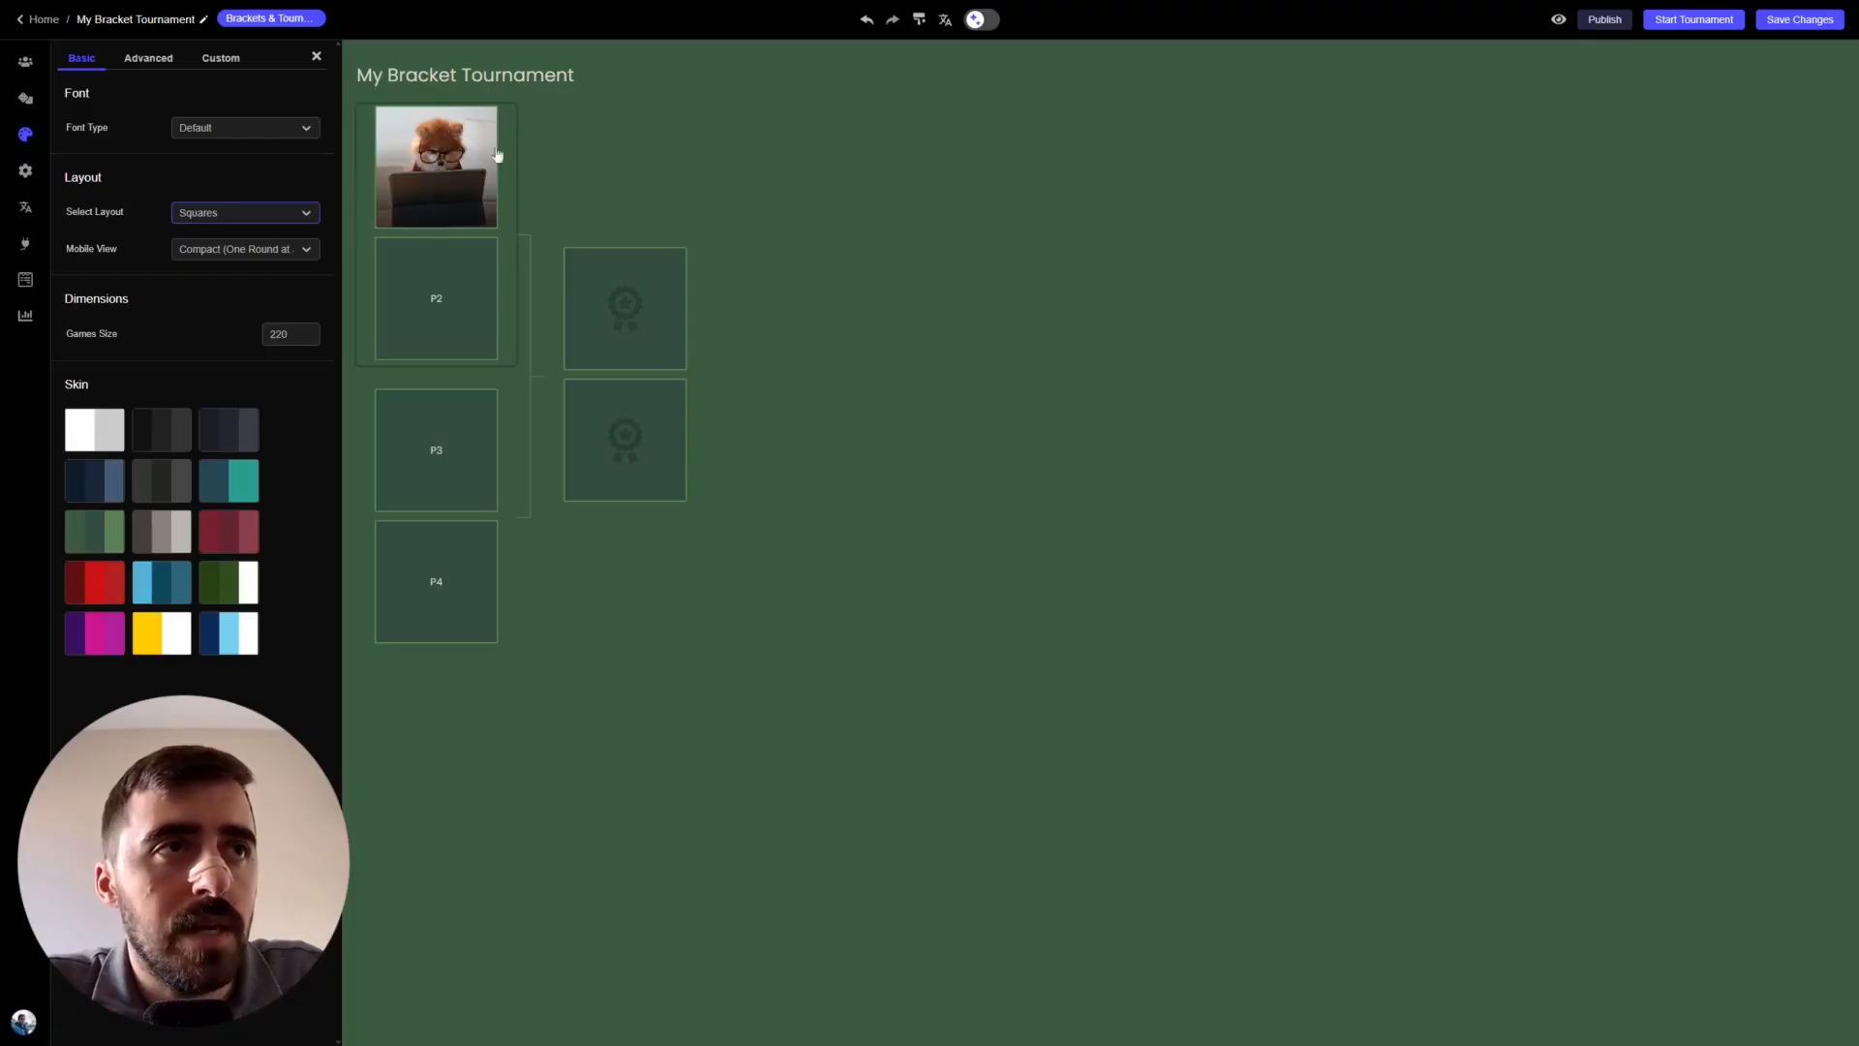
pyautogui.click(257, 256)
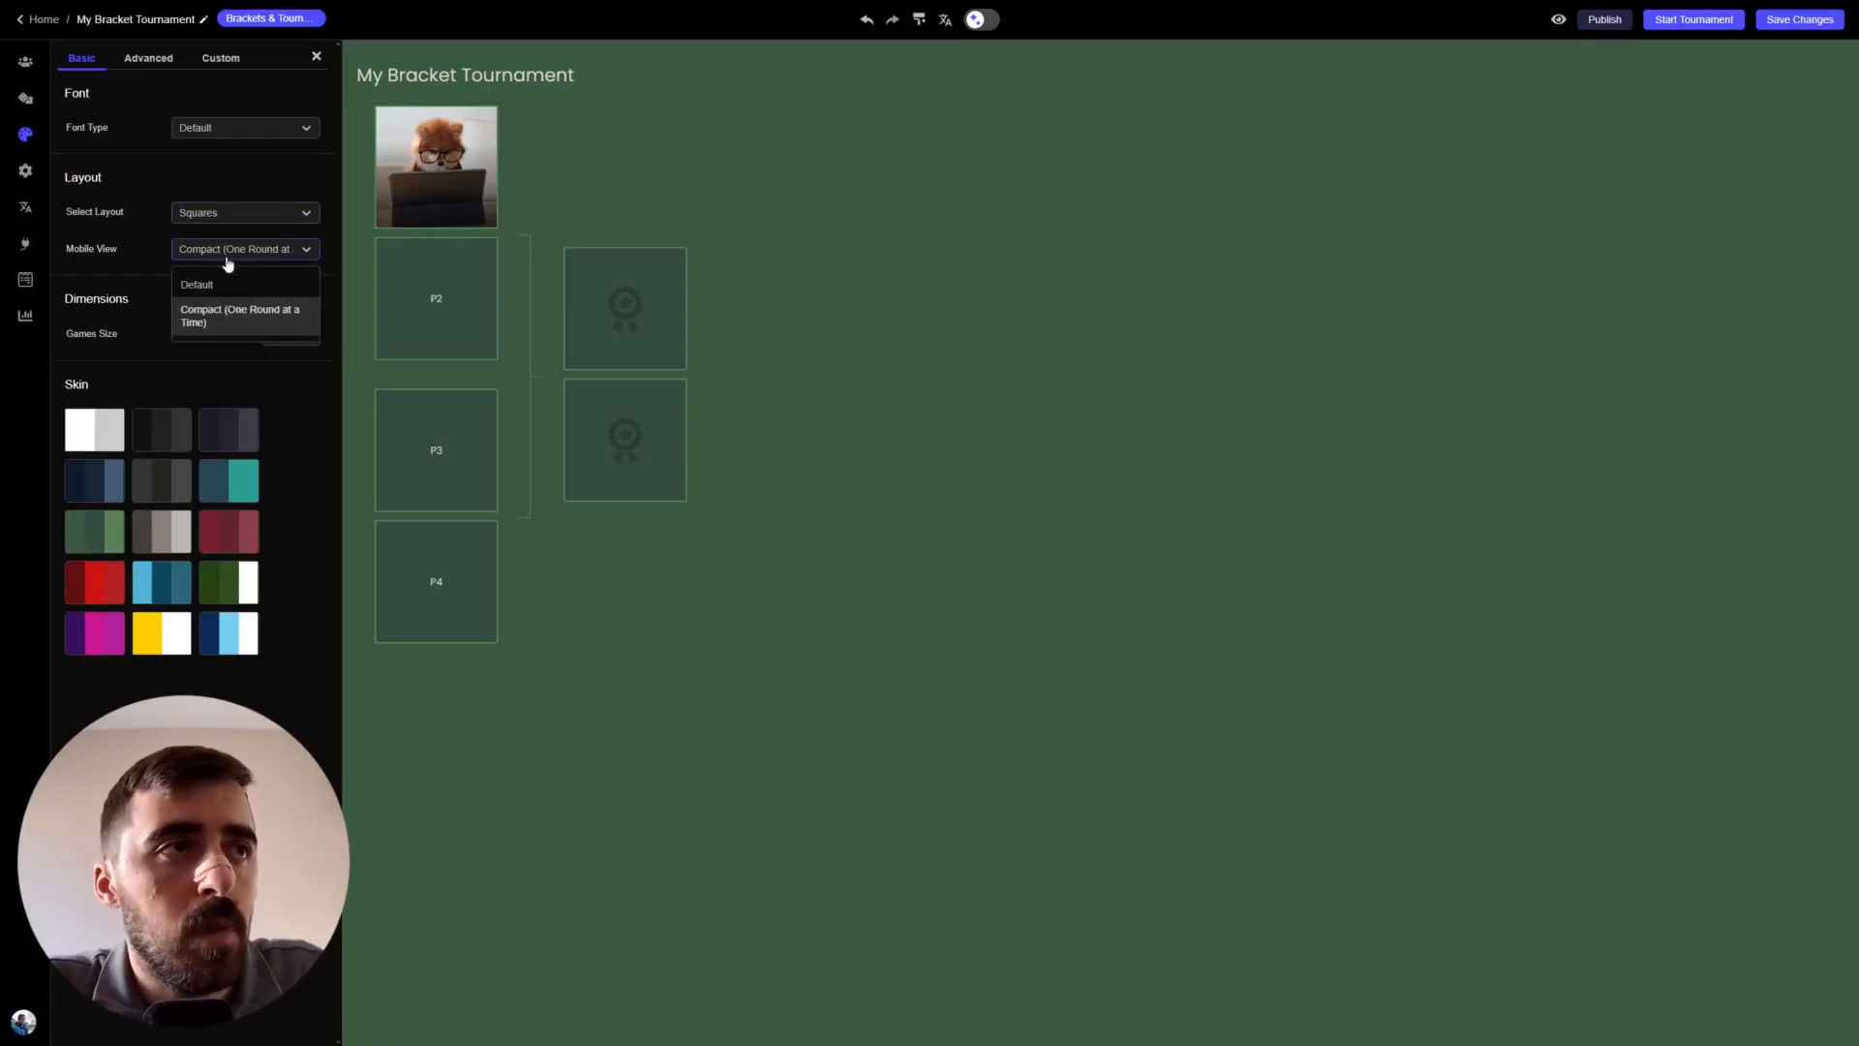
pyautogui.click(223, 260)
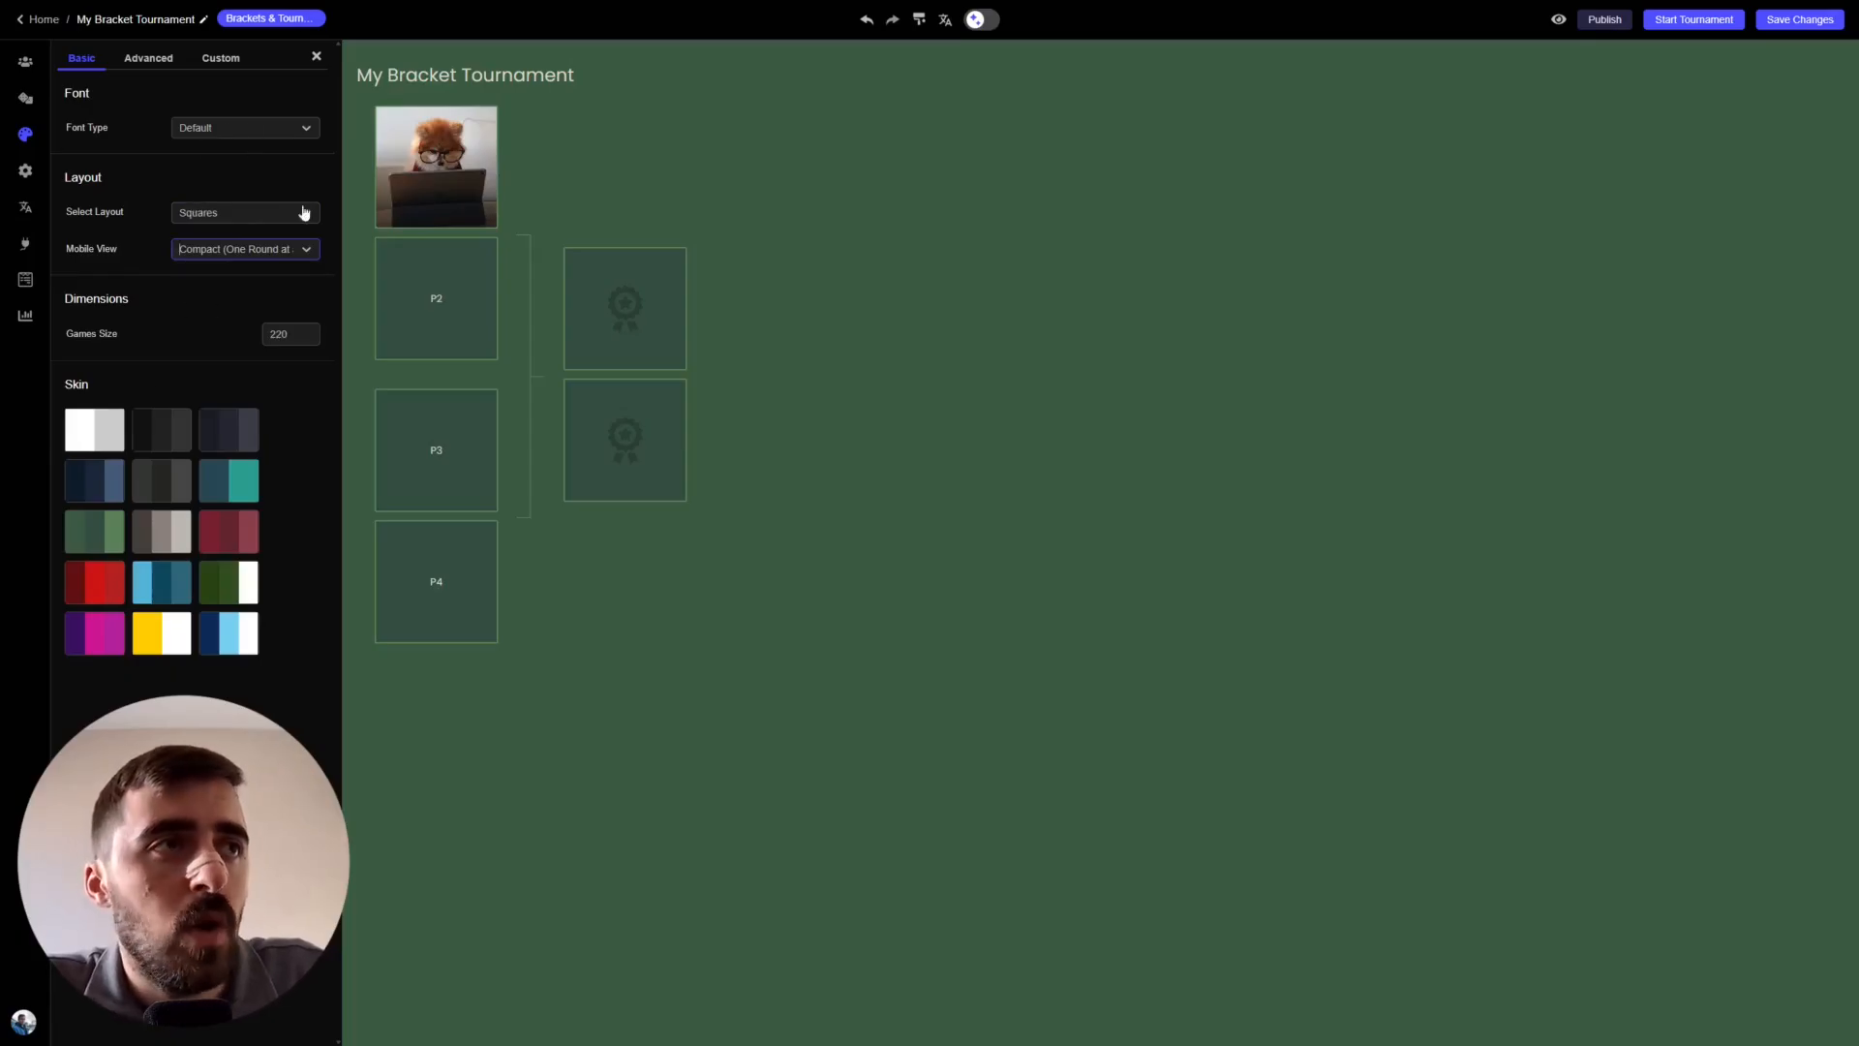
# - Set the bracket title's color to golden yellow in the advanced style settings
pyautogui.click(166, 60)
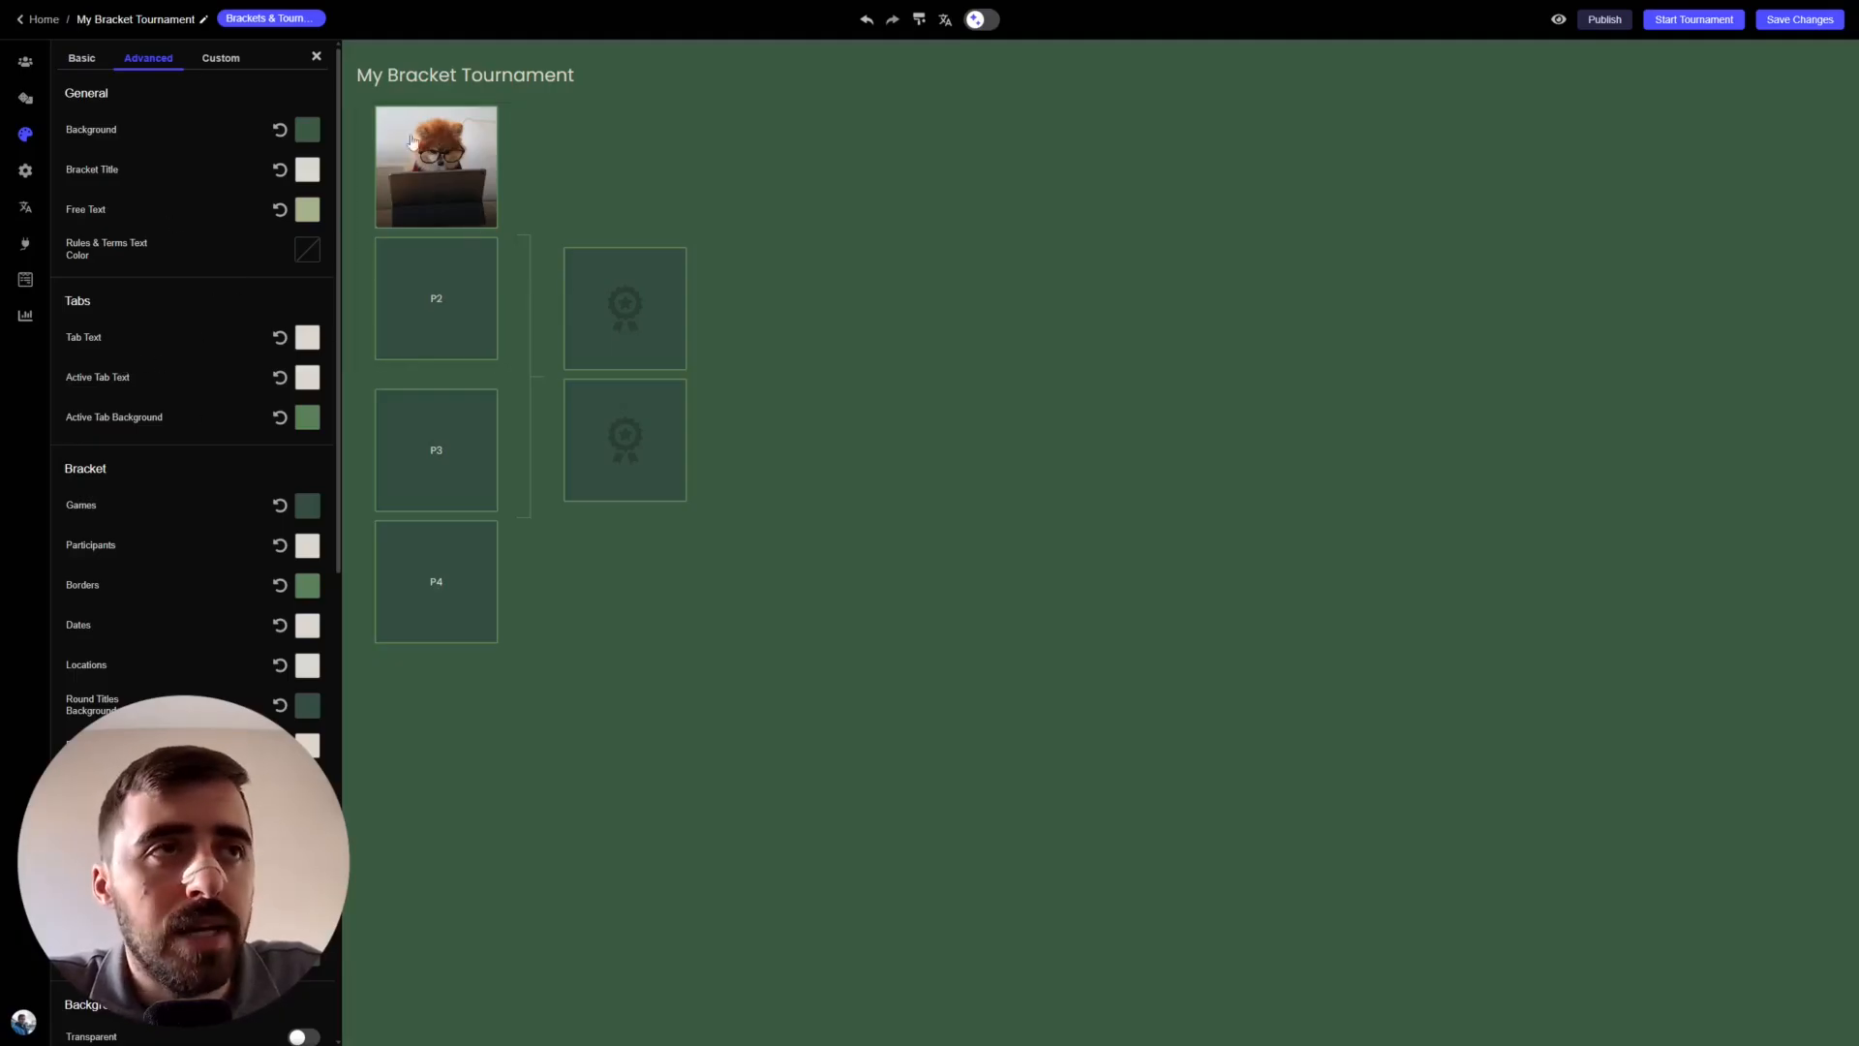
pyautogui.moveTo(358, 77); pyautogui.dragTo(577, 82)
pyautogui.click(389, 73)
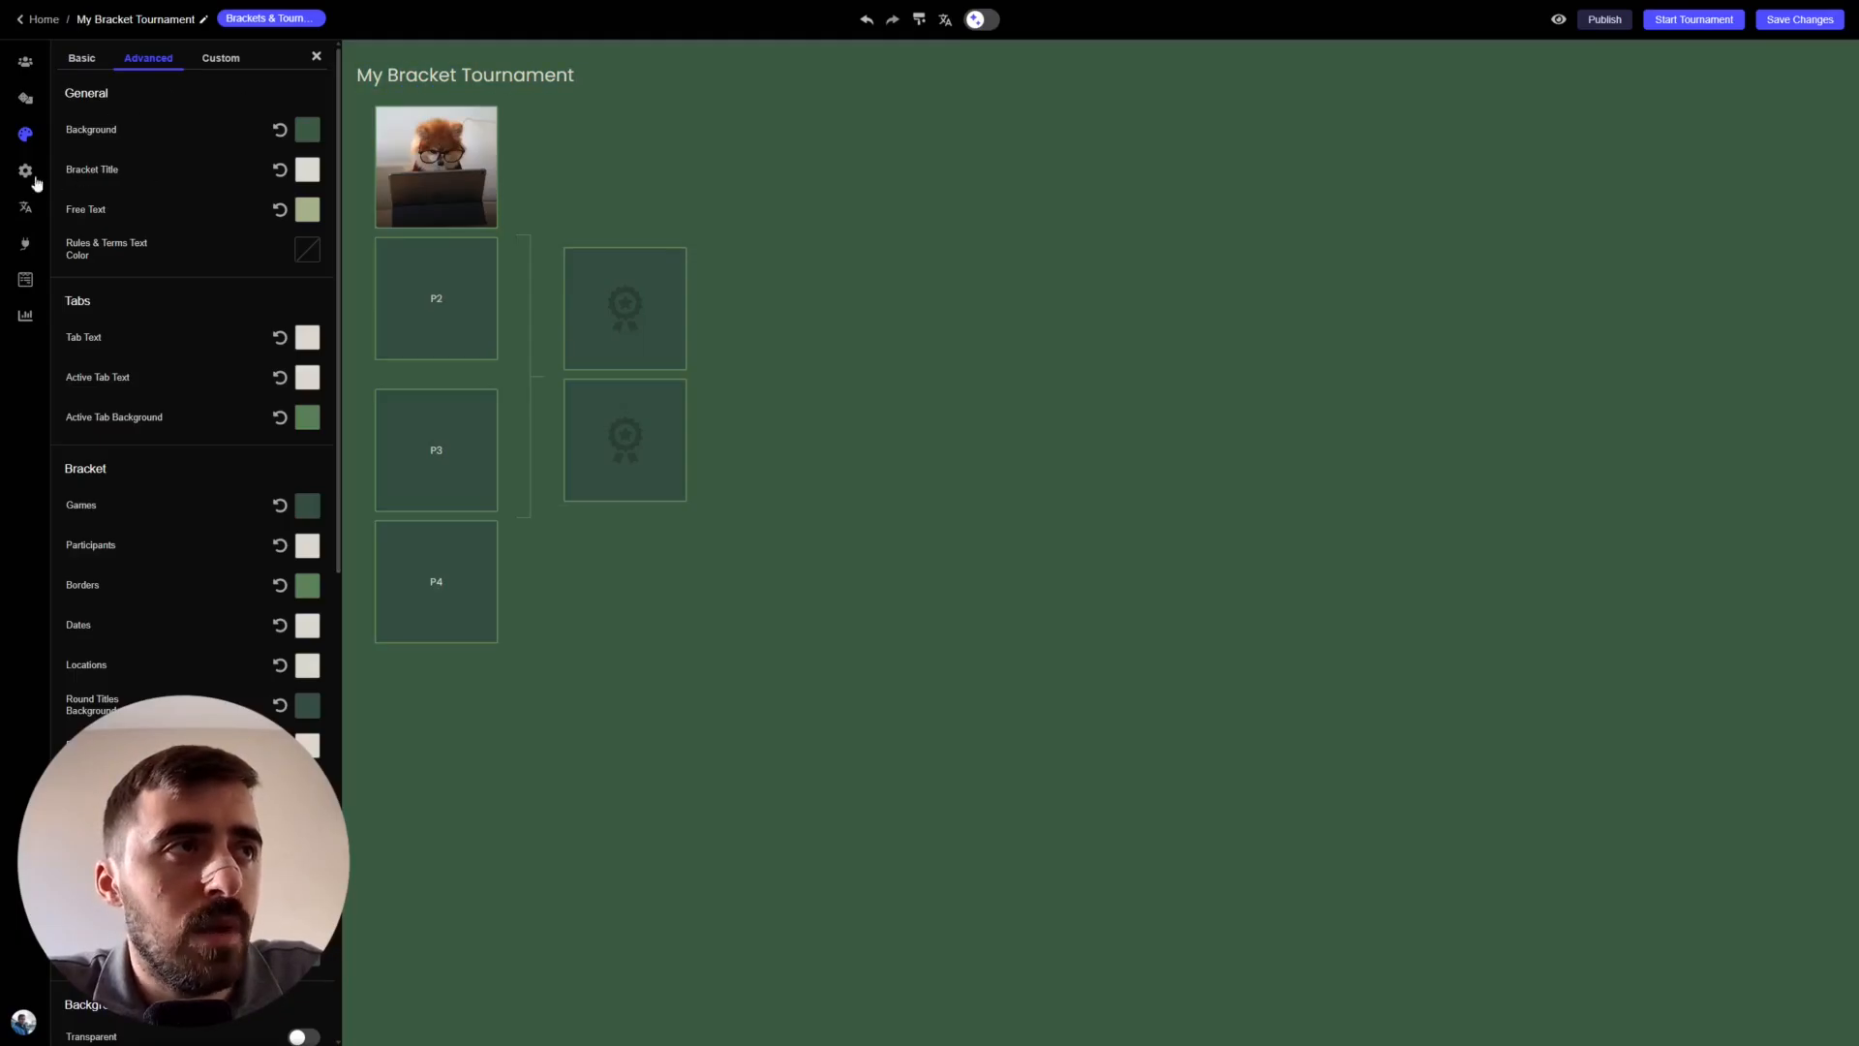
pyautogui.click(307, 171)
pyautogui.moveTo(248, 124); pyautogui.dragTo(281, 55)
pyautogui.click(527, 133)
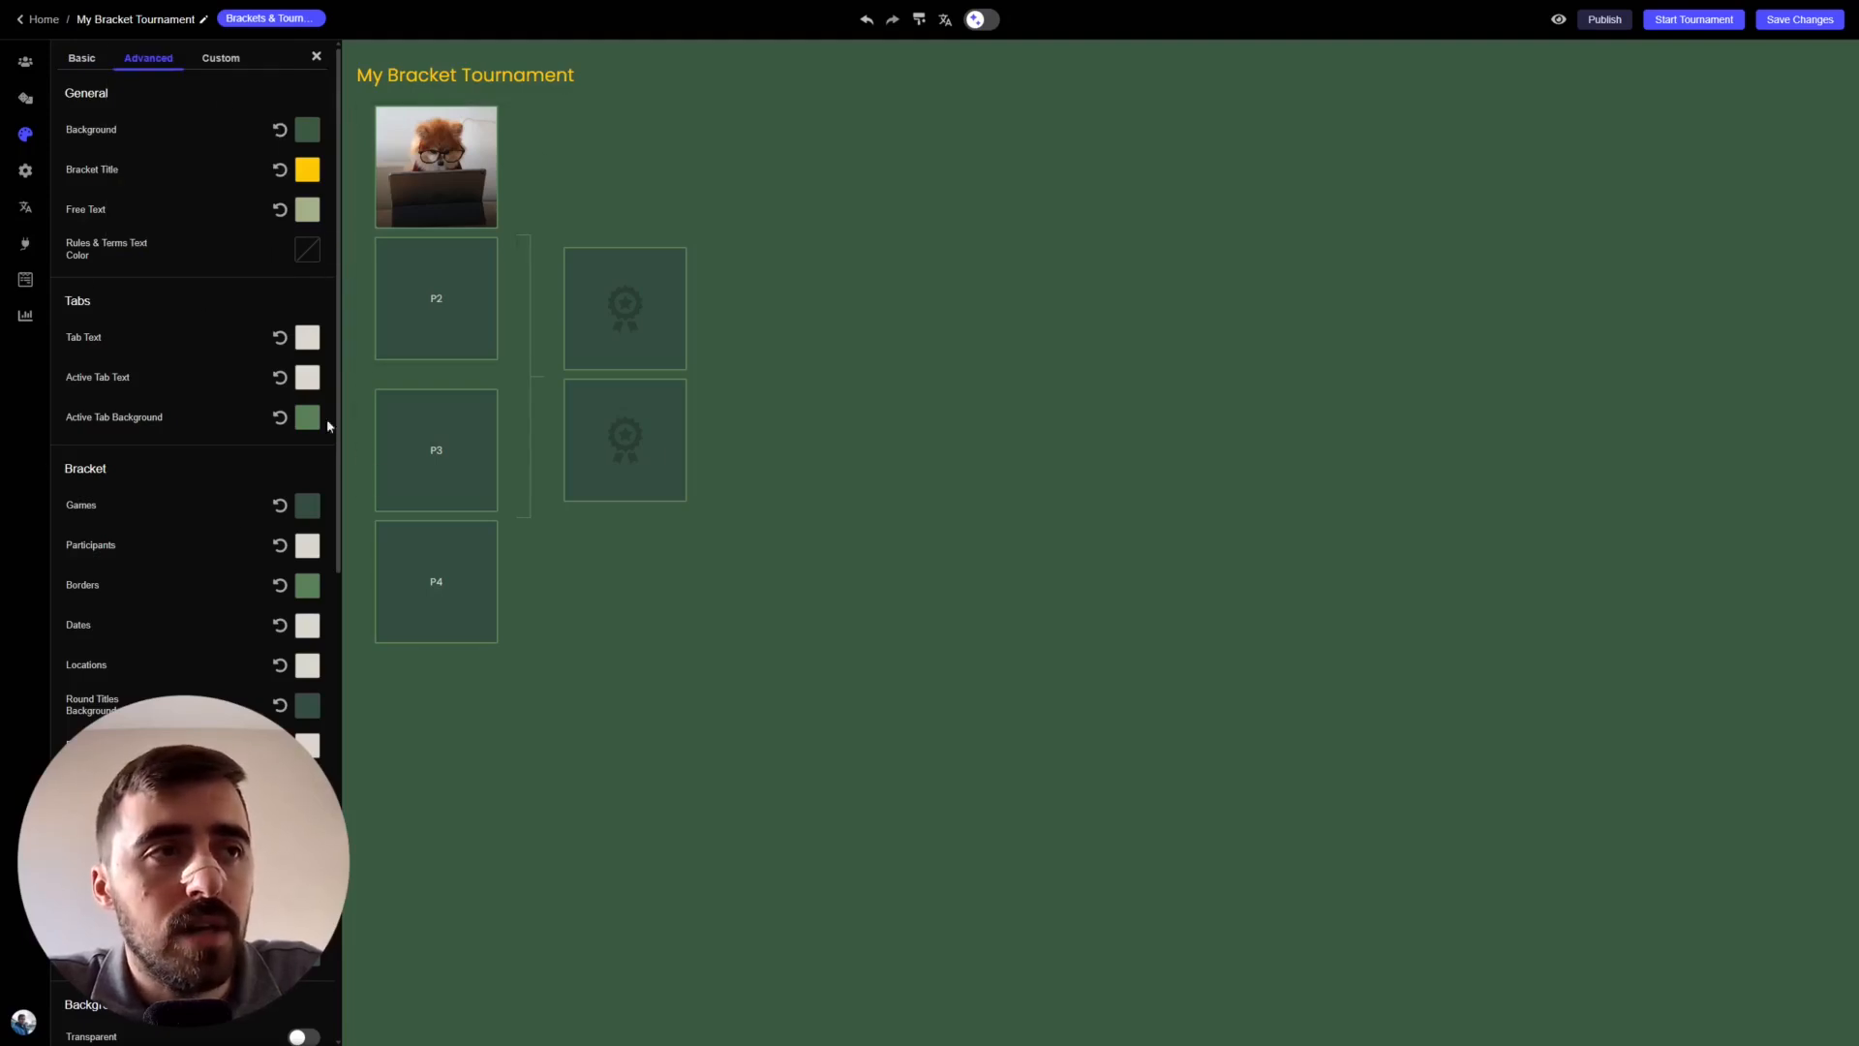
# - Try a transparent bracket background and switch the transparency off again
pyautogui.moveTo(341, 276); pyautogui.dragTo(349, 753)
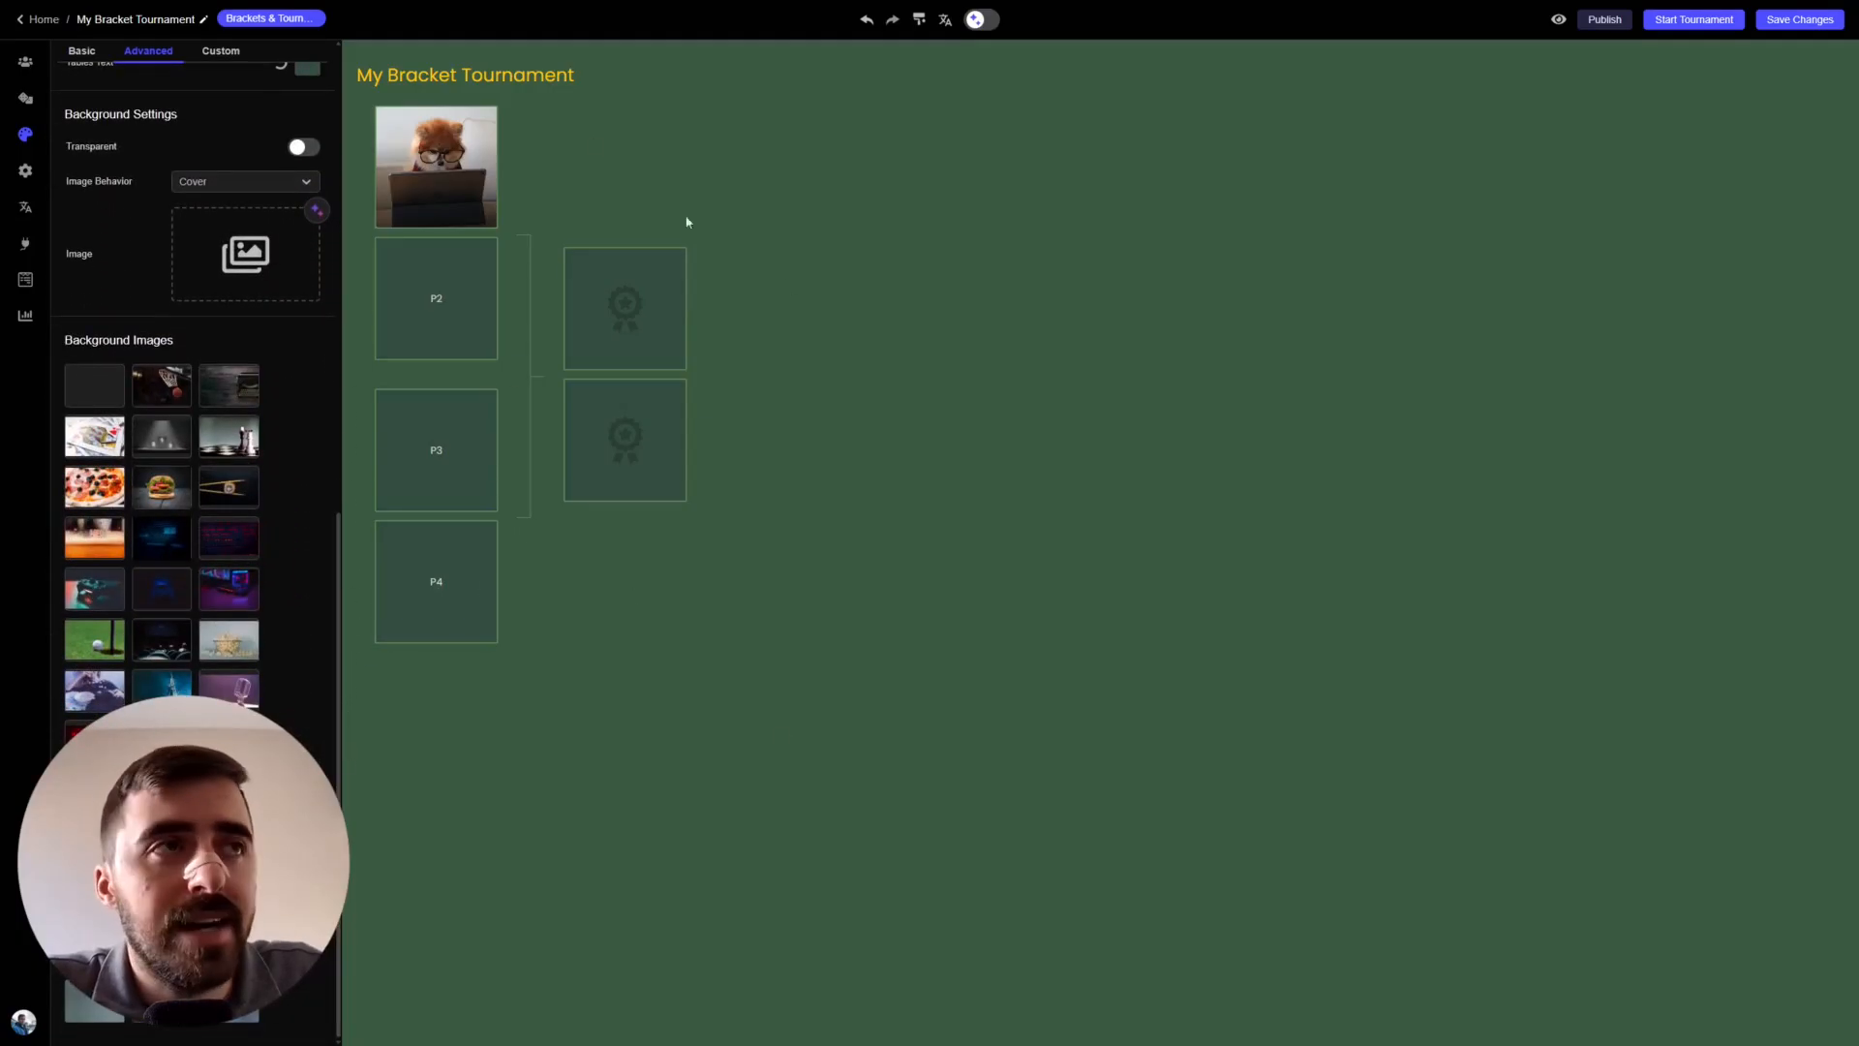
pyautogui.click(301, 147)
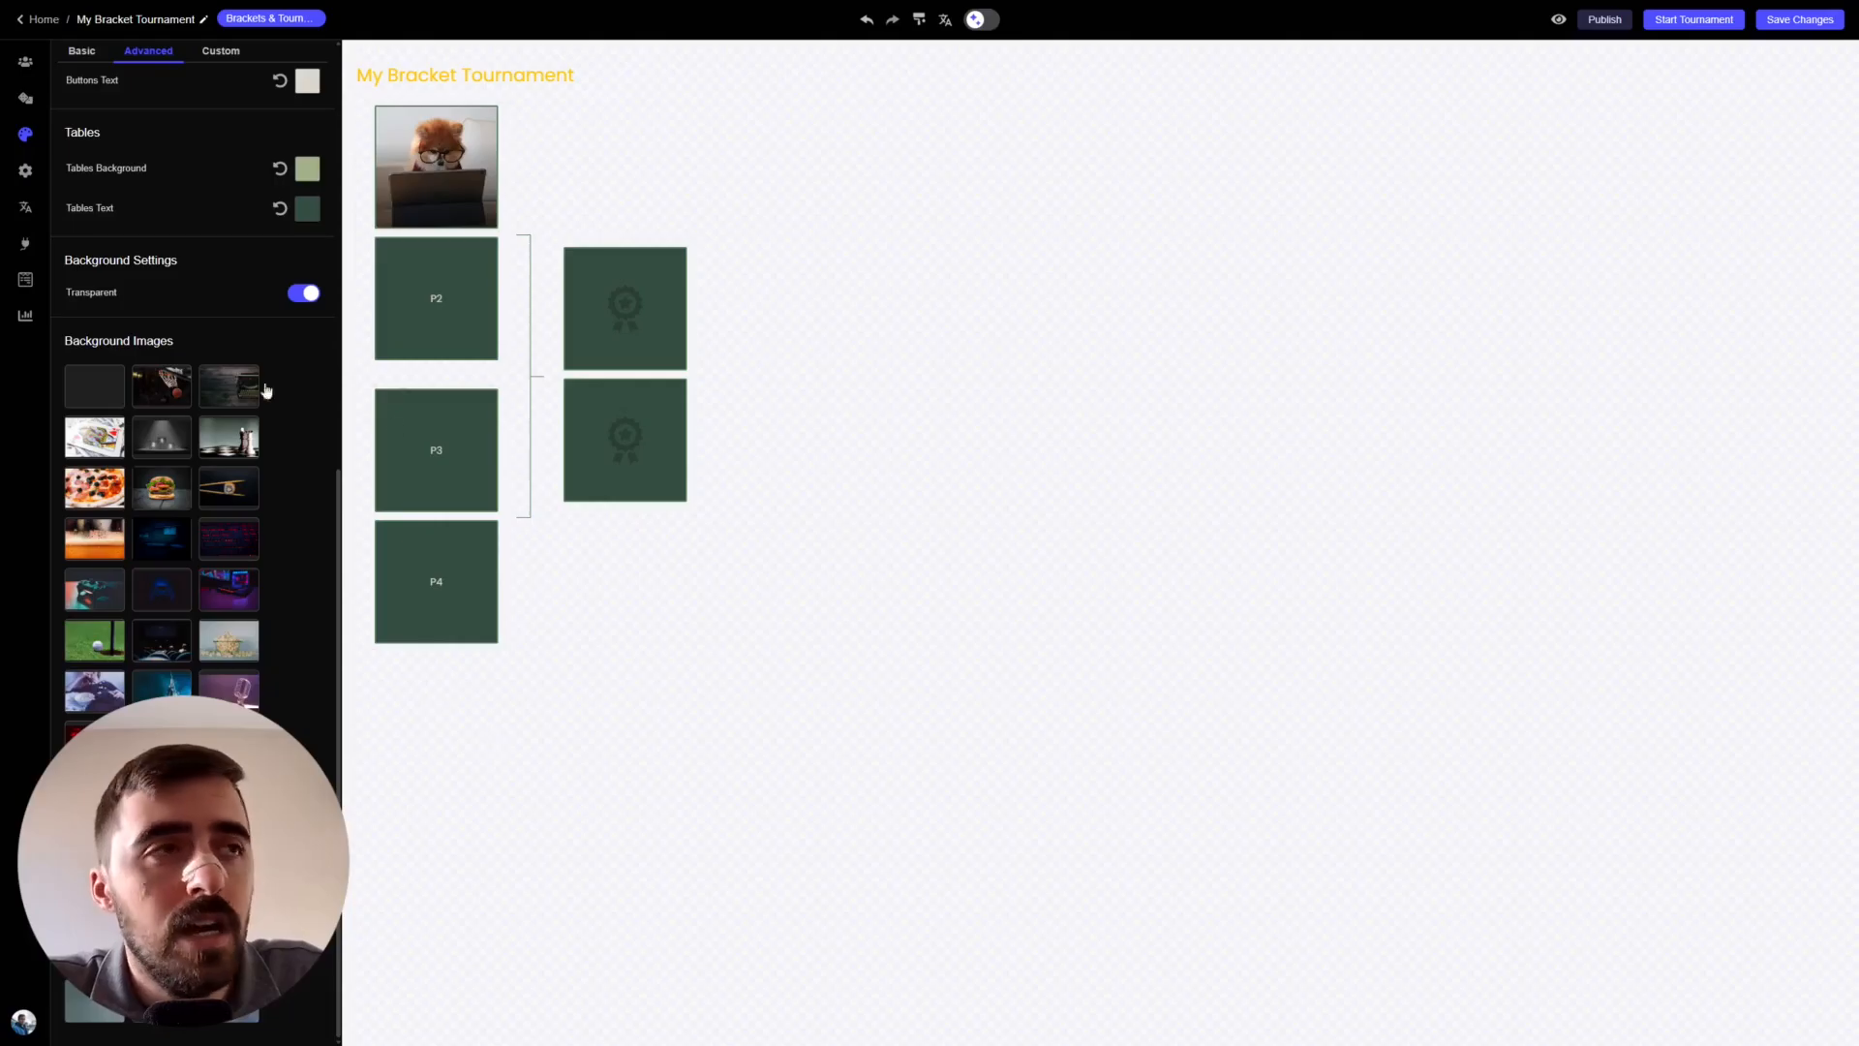
pyautogui.click(303, 292)
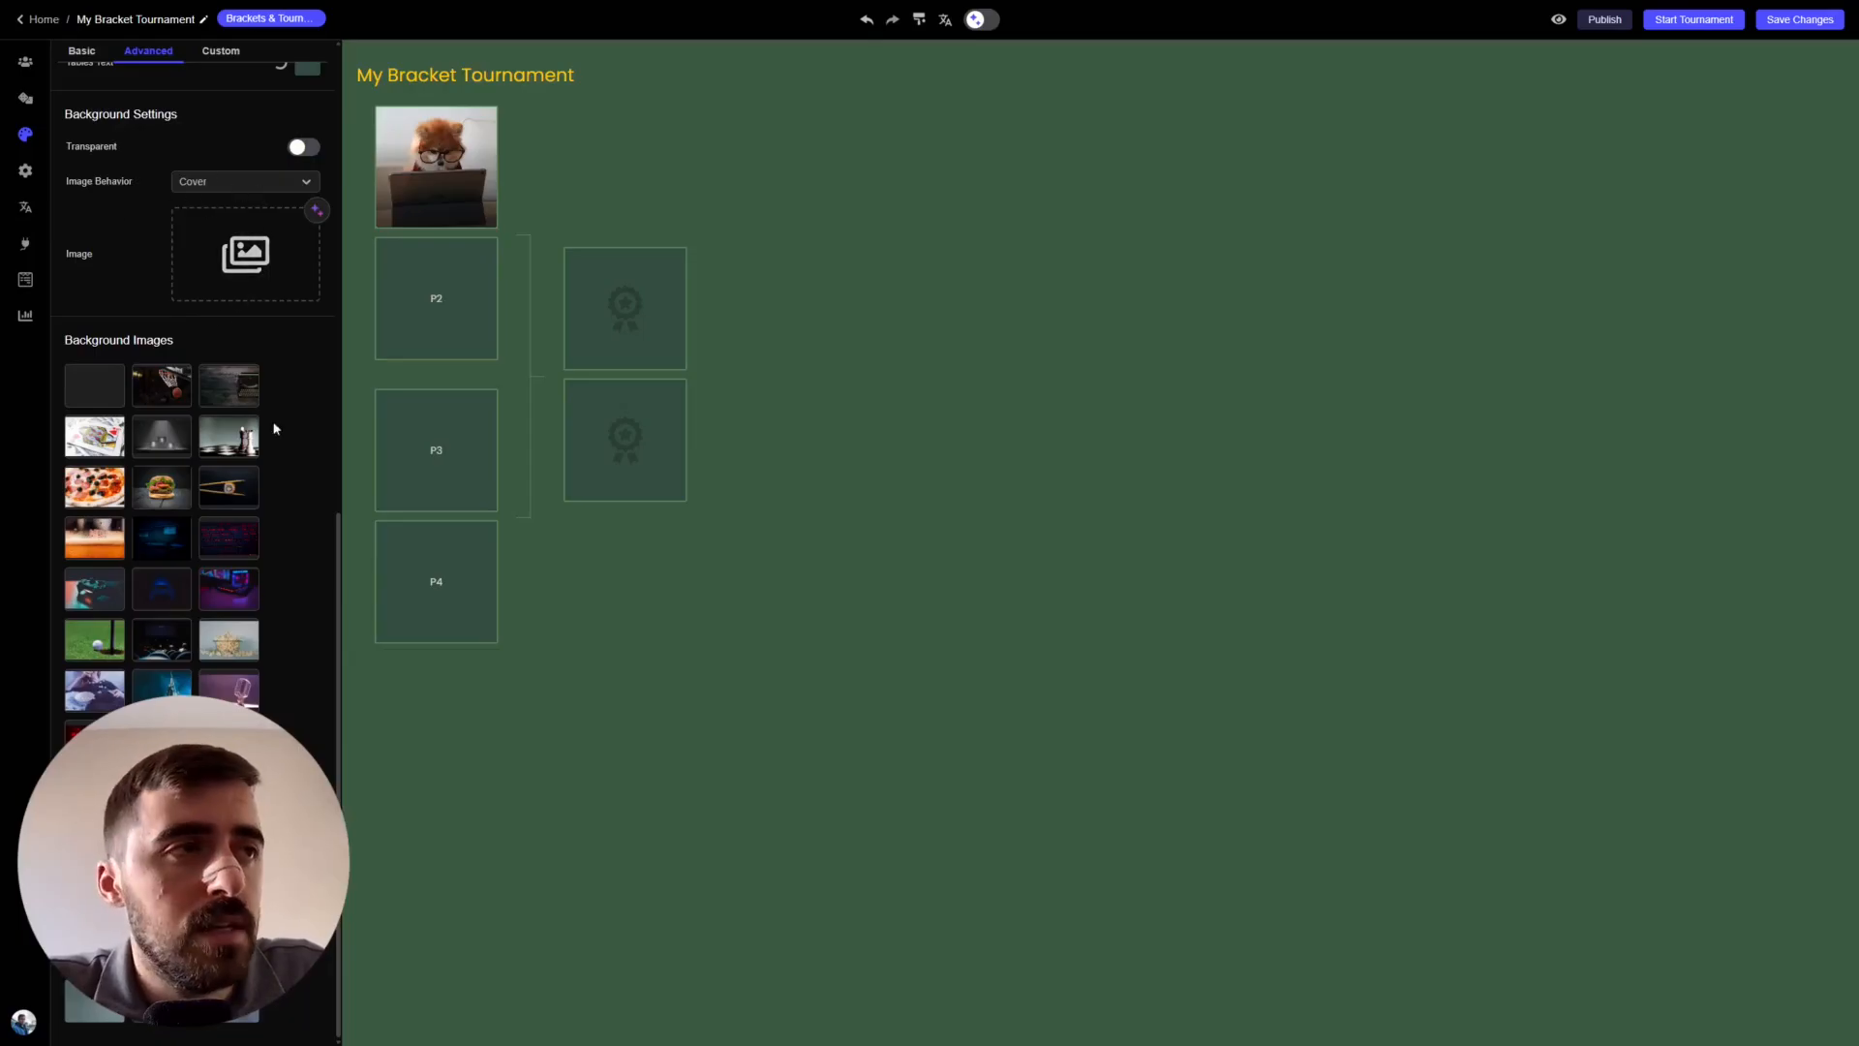
# - Try the chess photo as the bracket background and apply the dark green patterned background image
pyautogui.click(232, 385)
pyautogui.click(247, 450)
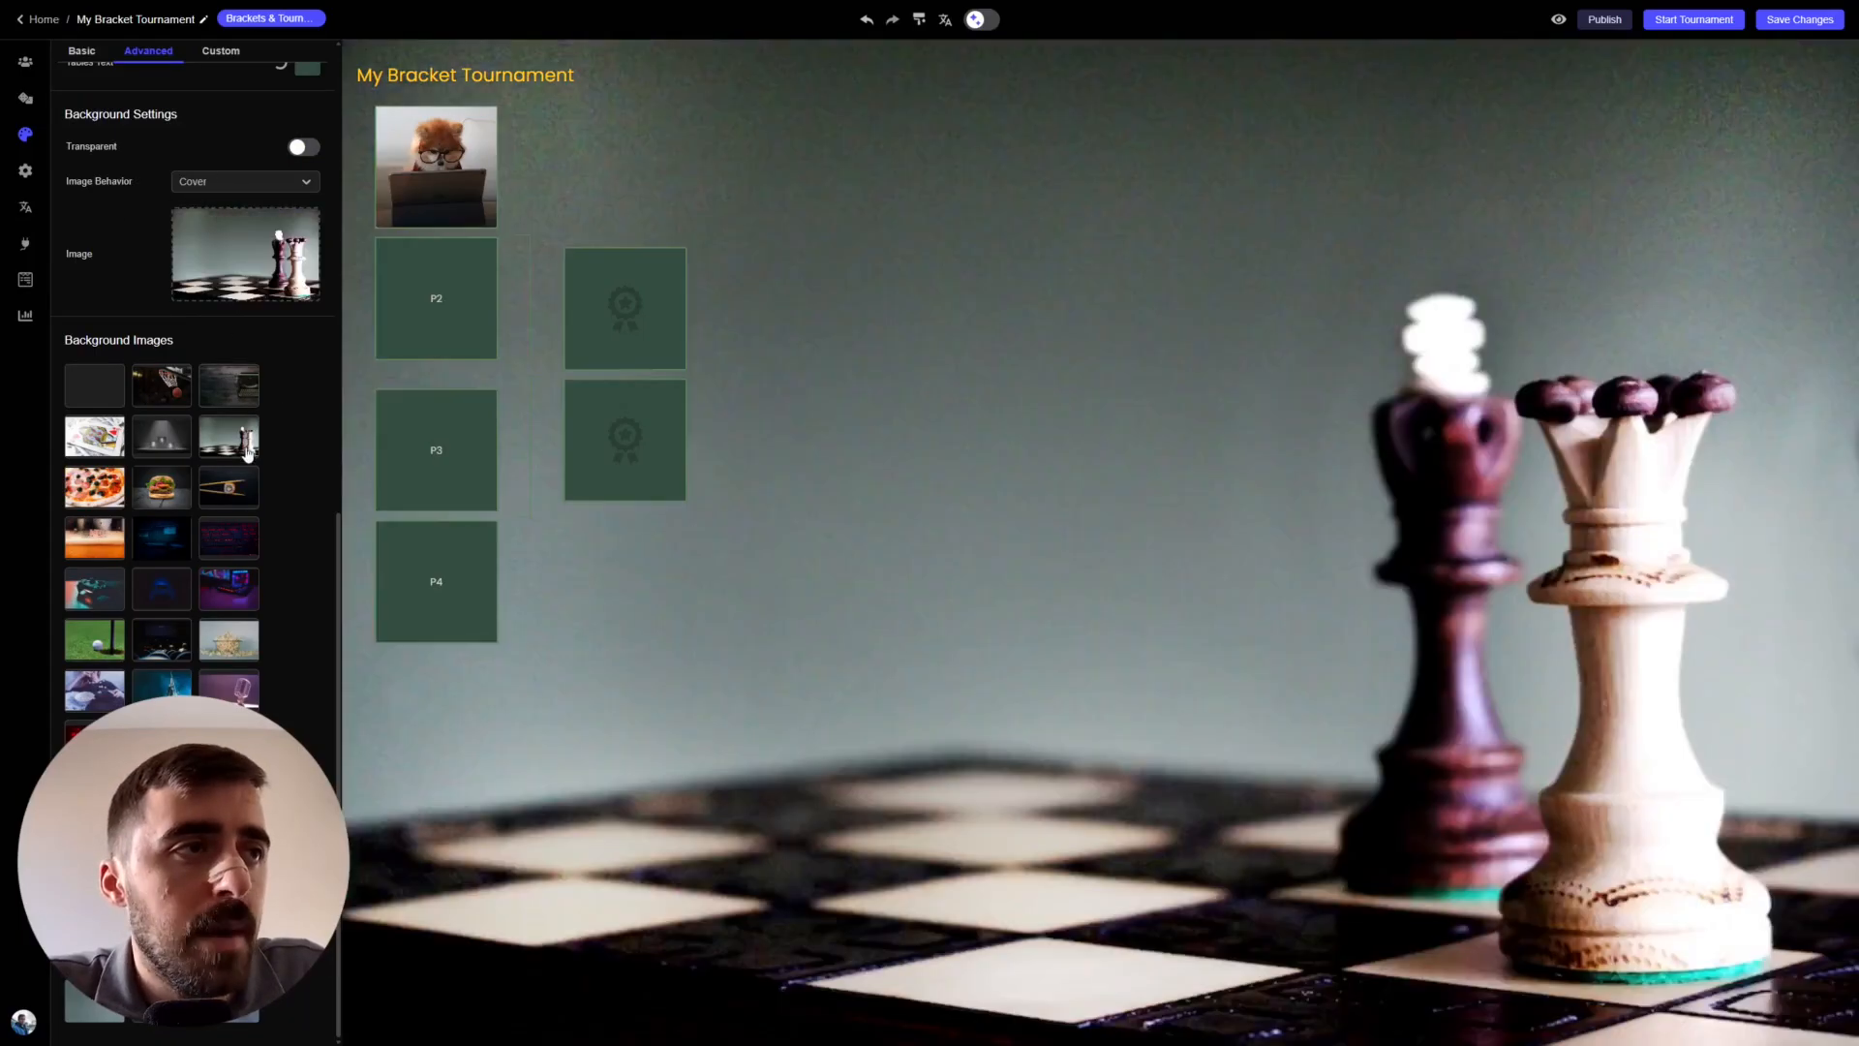
pyautogui.click(236, 527)
pyautogui.click(229, 843)
pyautogui.click(228, 894)
pyautogui.click(229, 945)
pyautogui.click(162, 945)
pyautogui.click(228, 844)
pyautogui.click(228, 894)
pyautogui.click(162, 945)
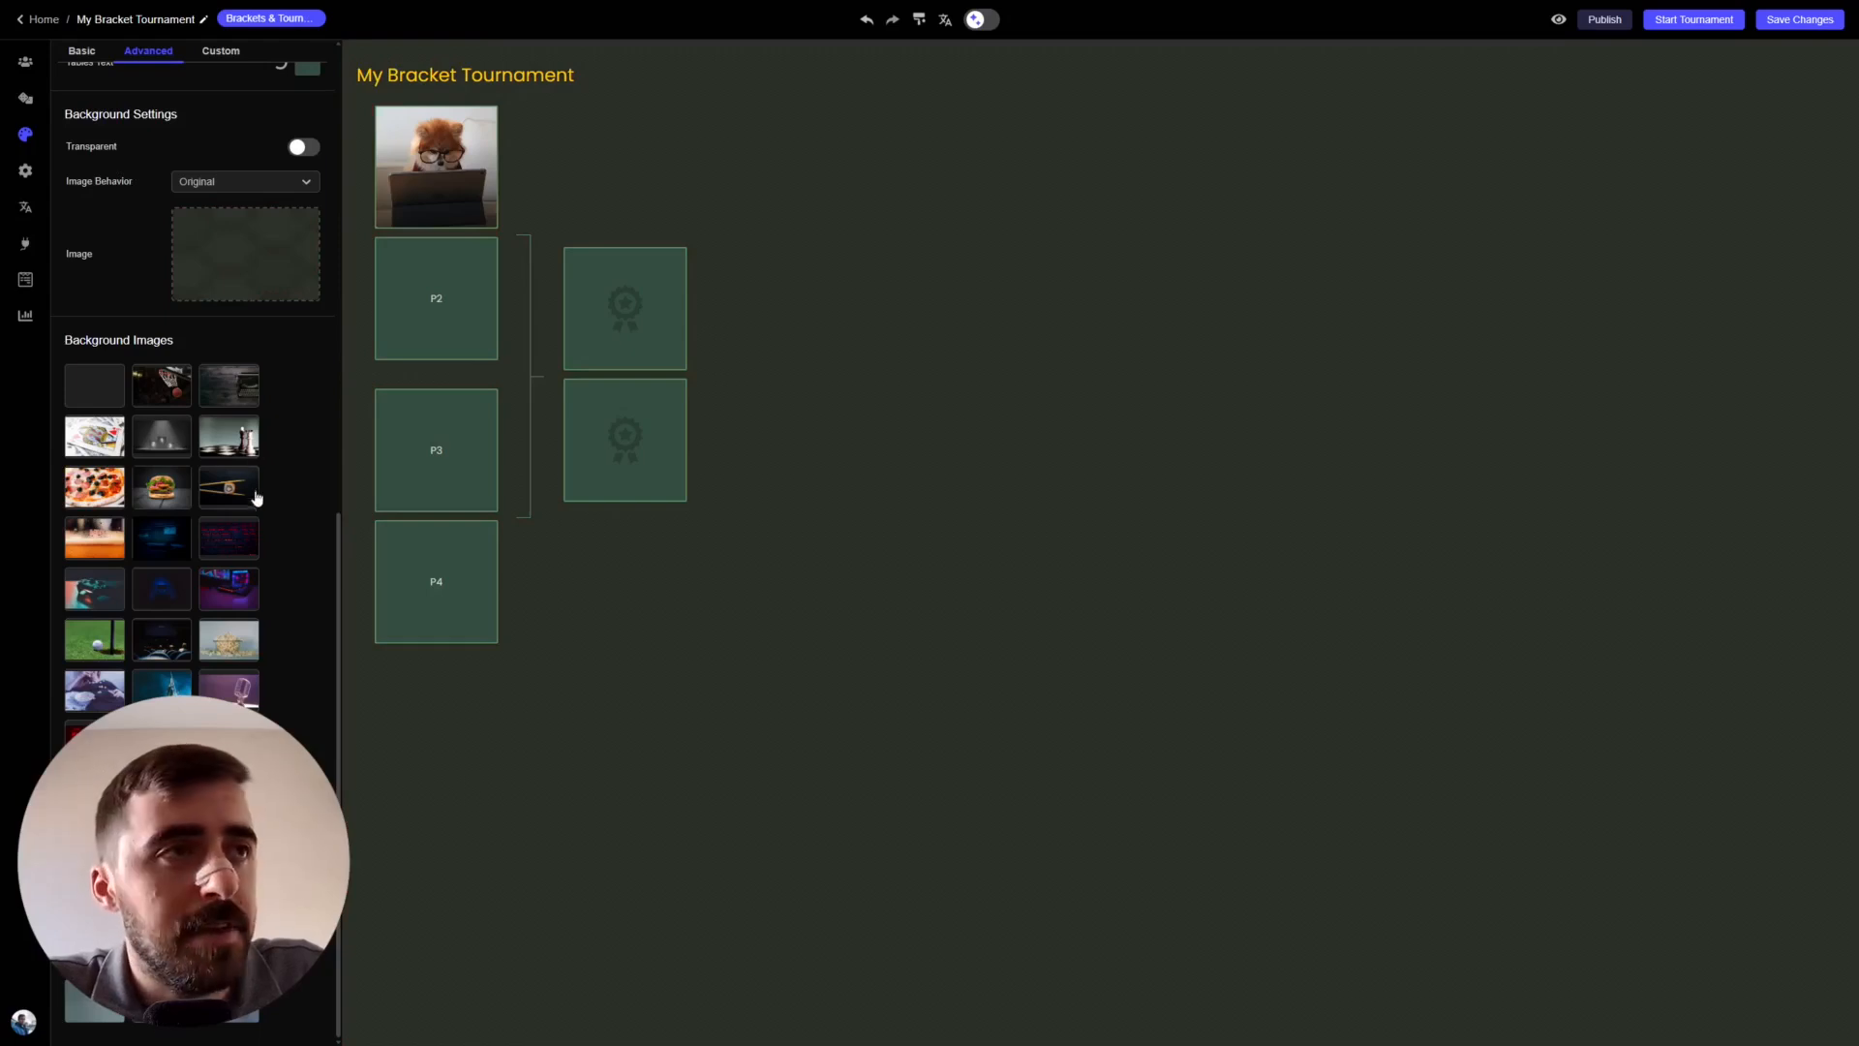
# - Review which bracket elements can be custom styled, including the style categories for Match Location
pyautogui.scroll(4, 257, 494)
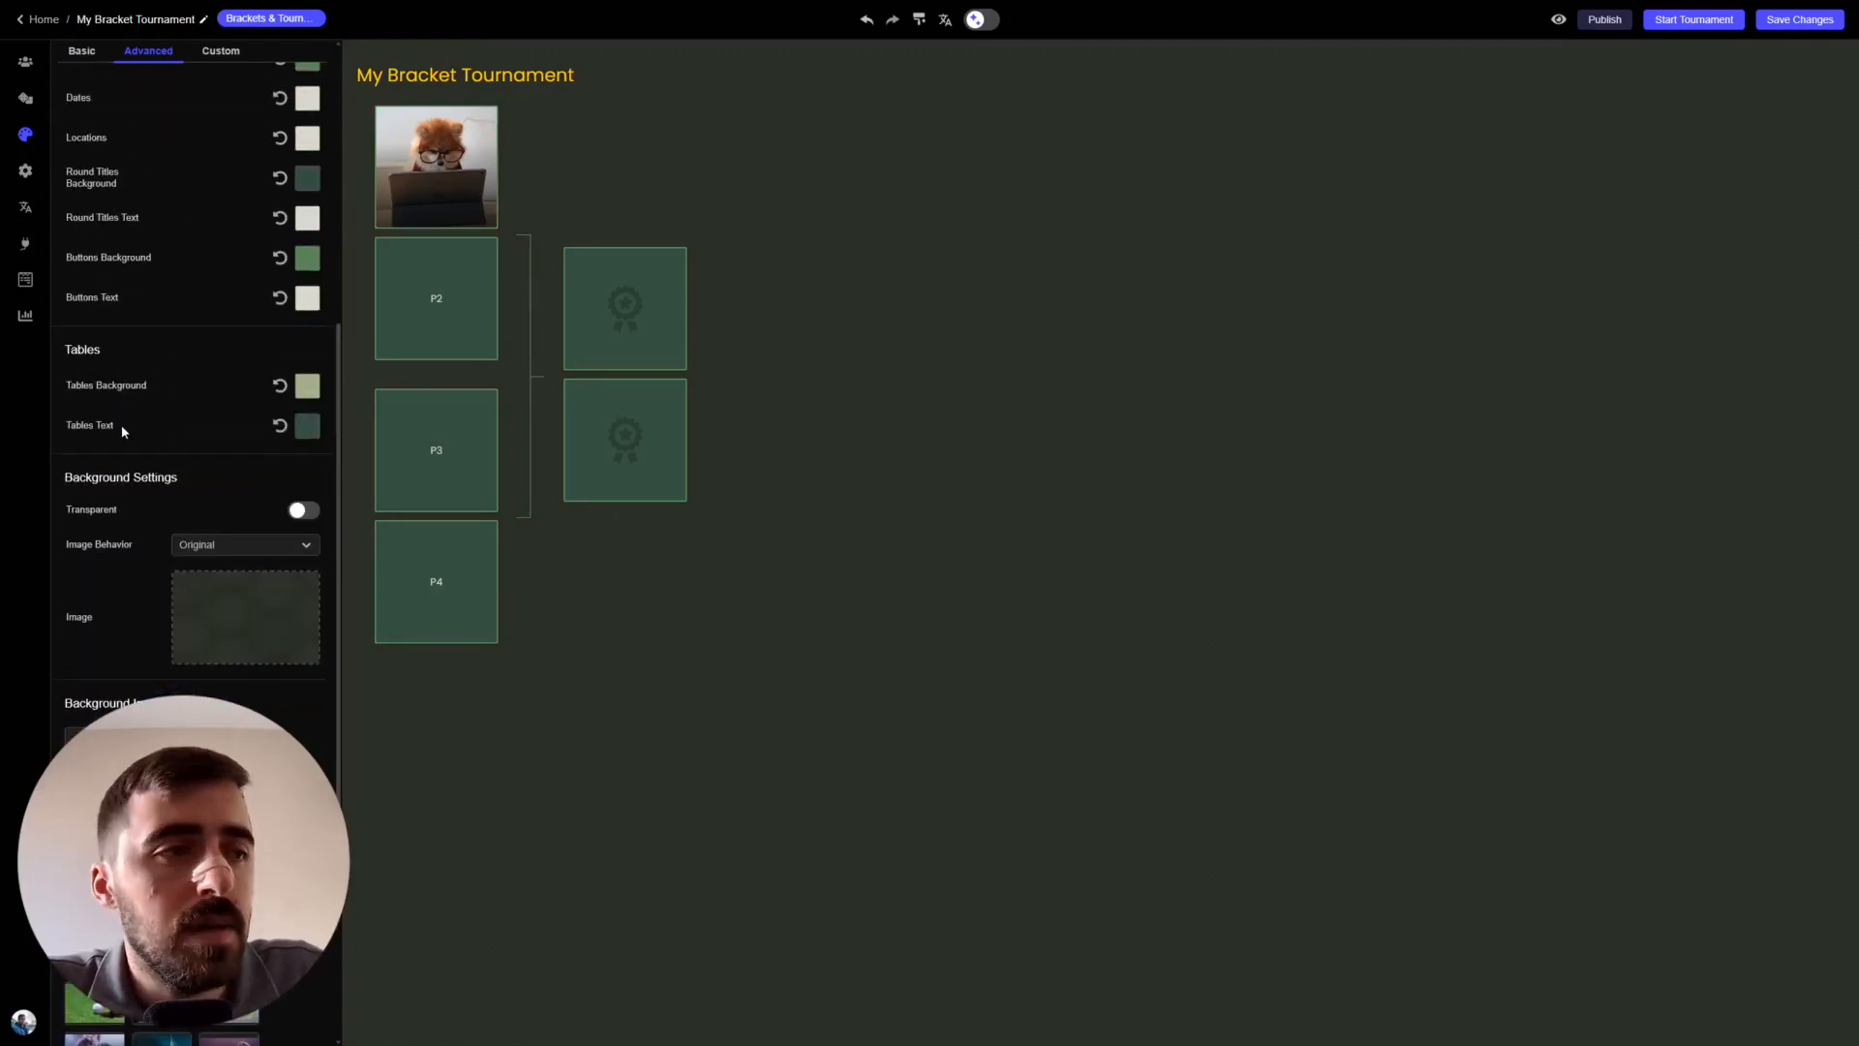
pyautogui.click(241, 57)
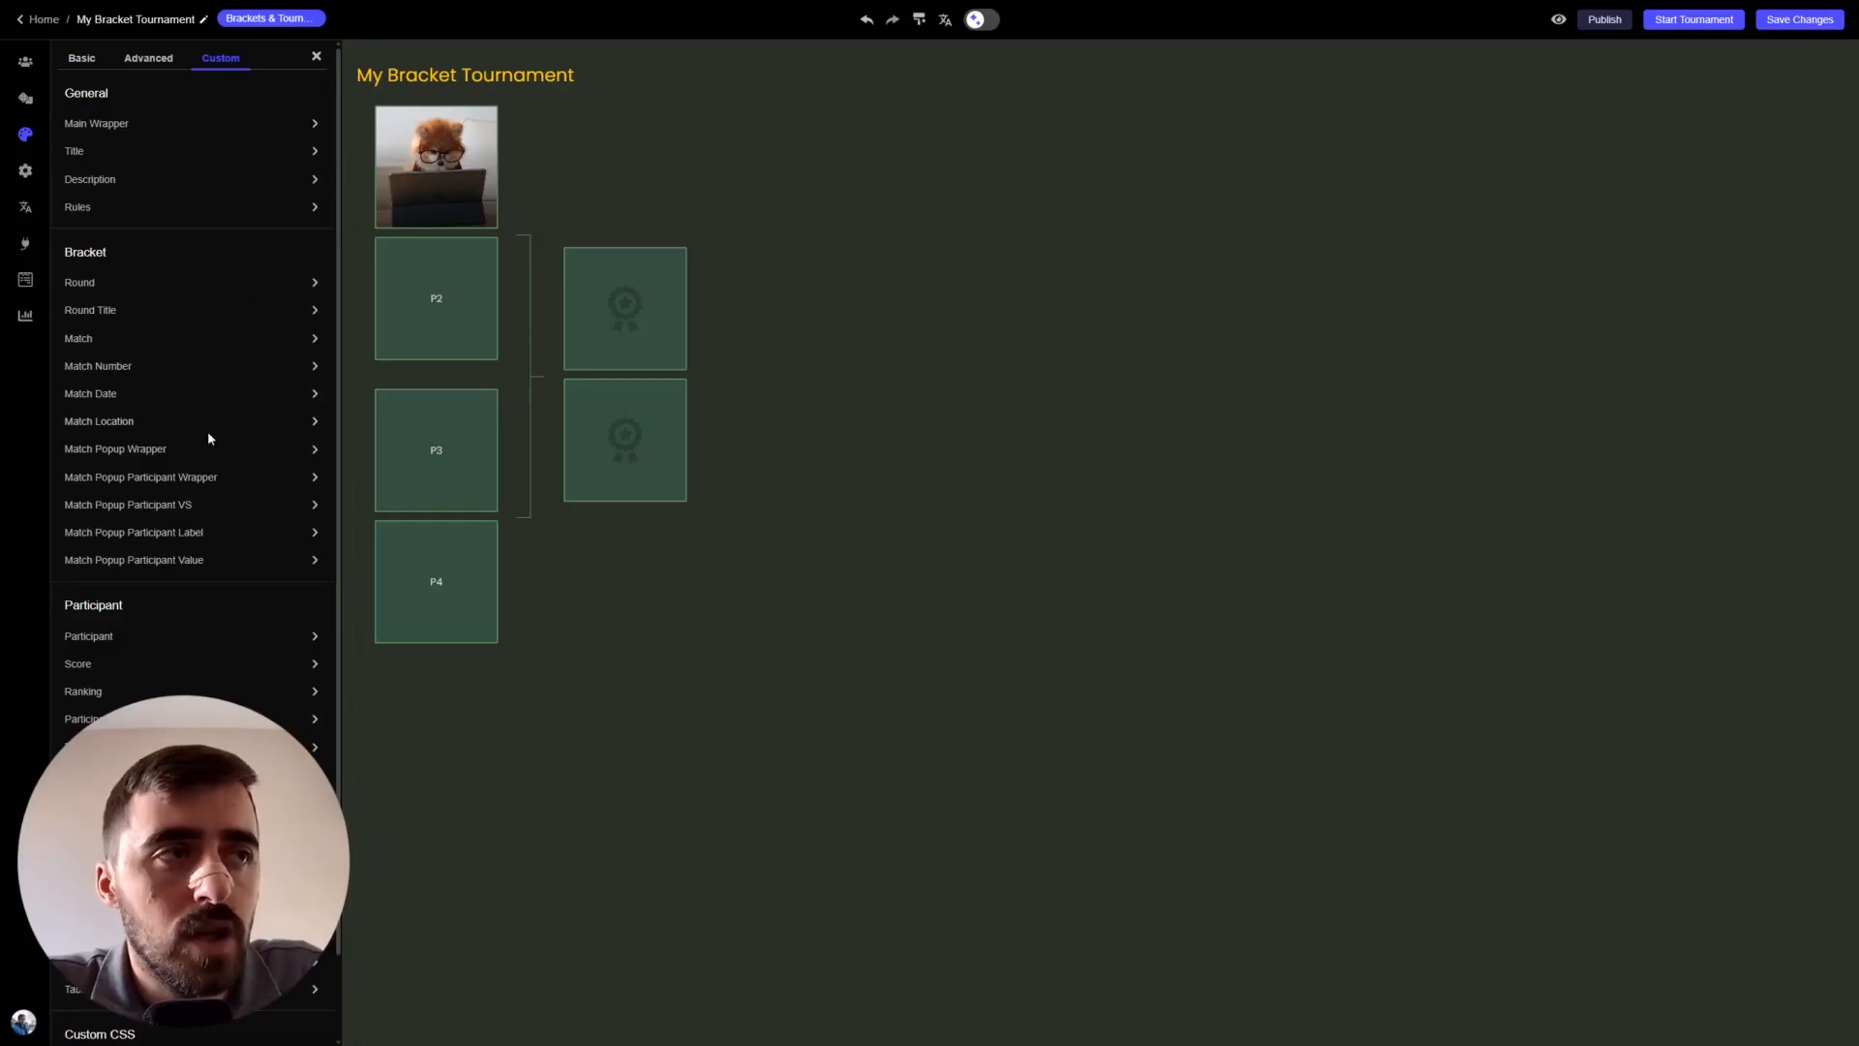
pyautogui.click(100, 424)
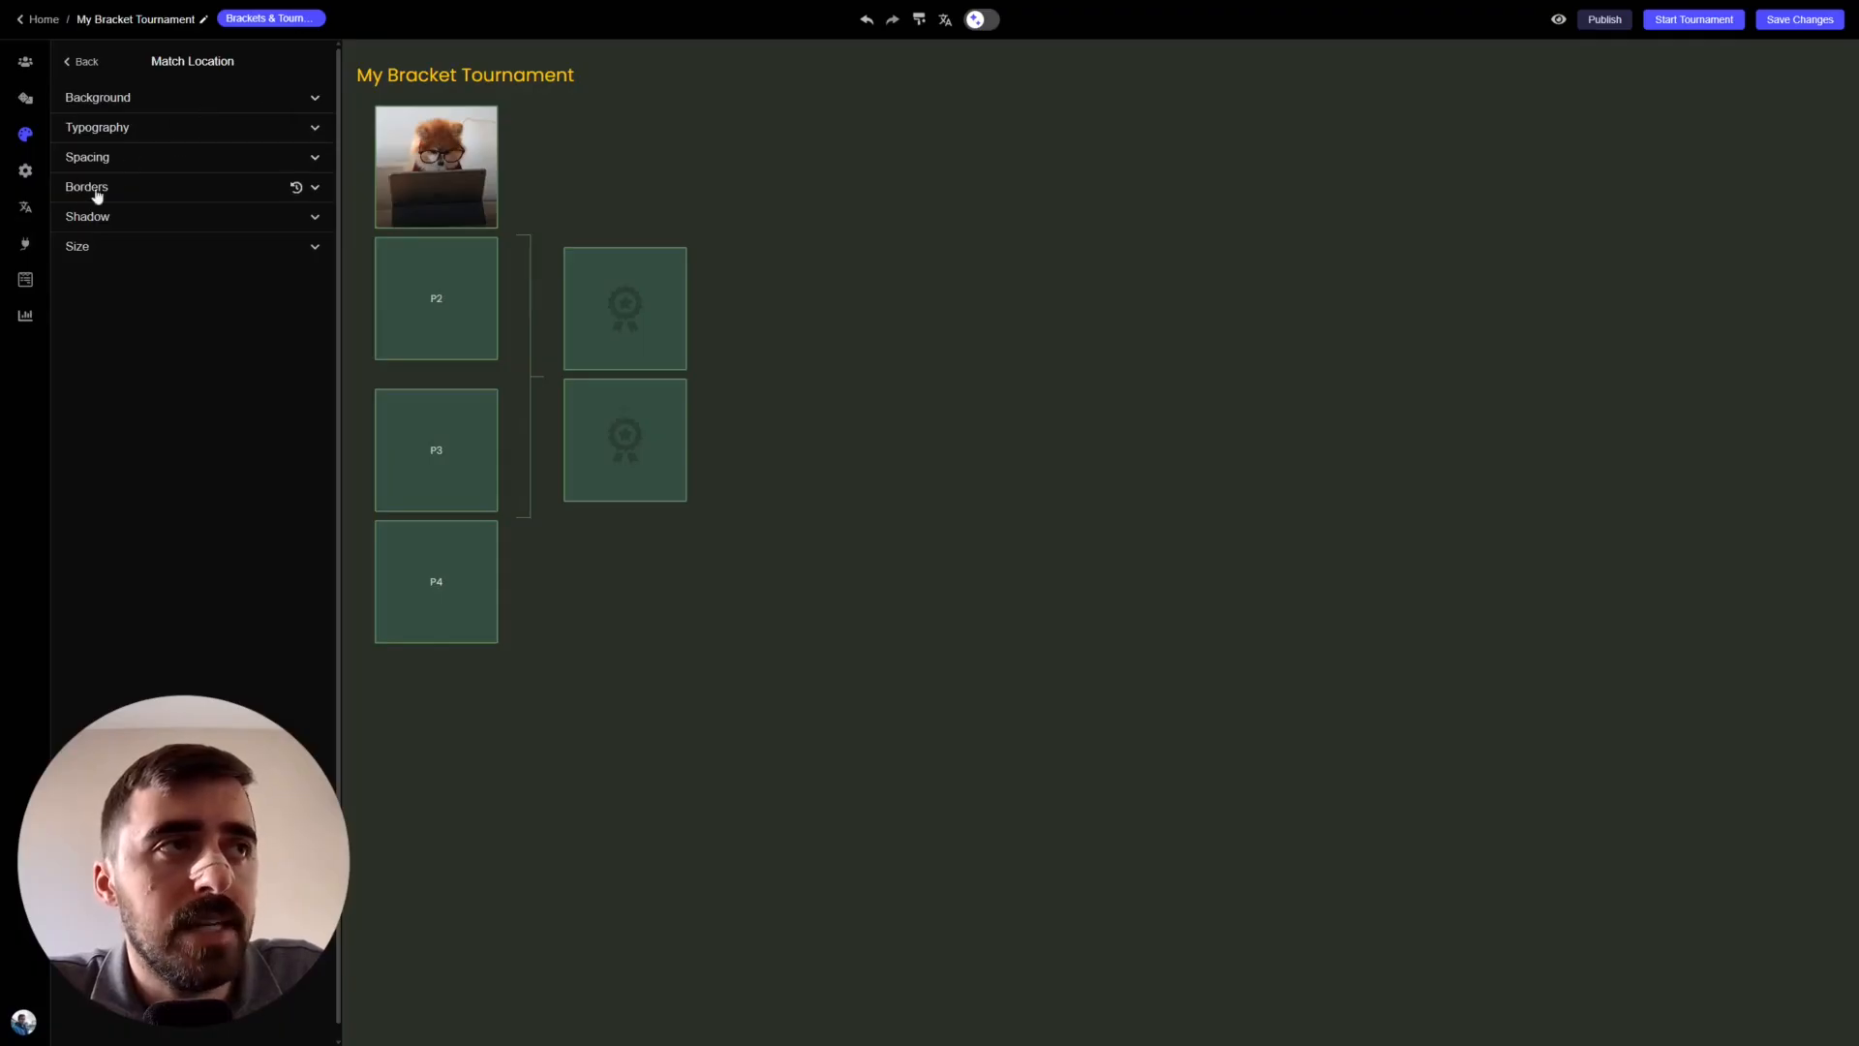
pyautogui.click(81, 61)
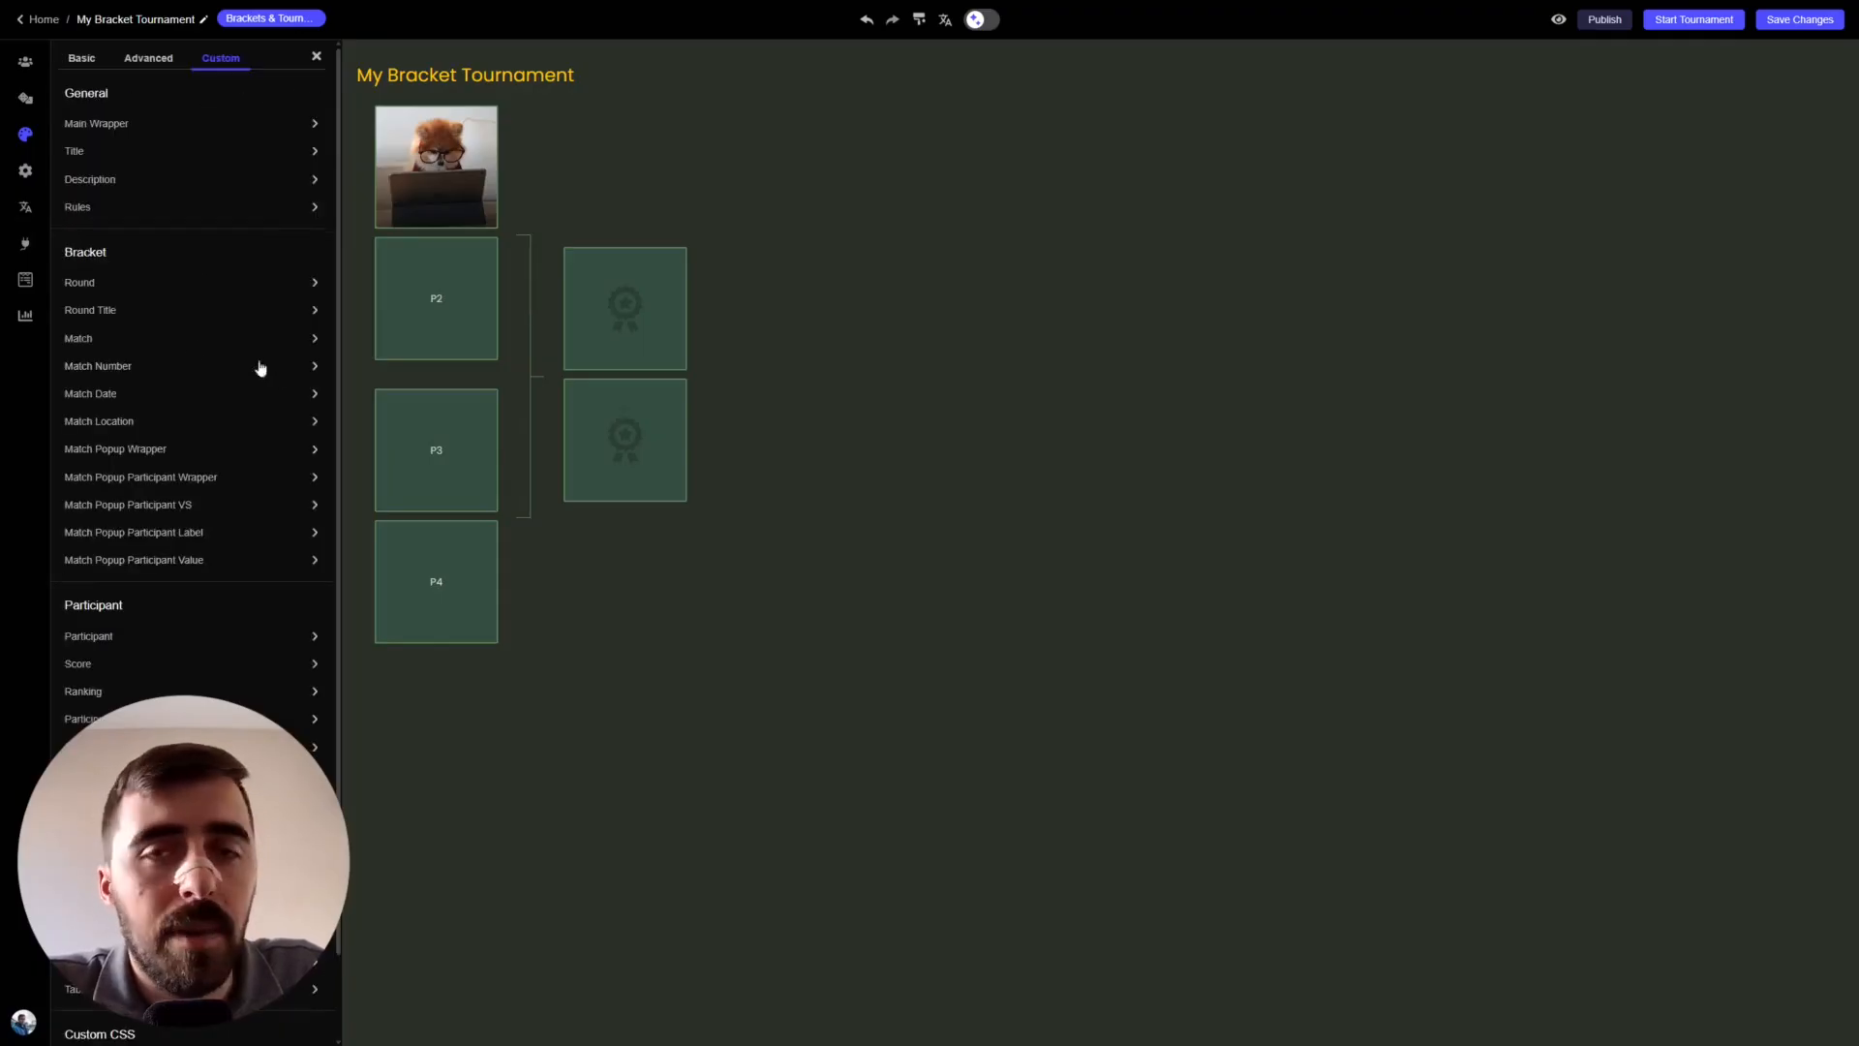
pyautogui.scroll(-1, 198, 407)
pyautogui.scroll(1, 206, 117)
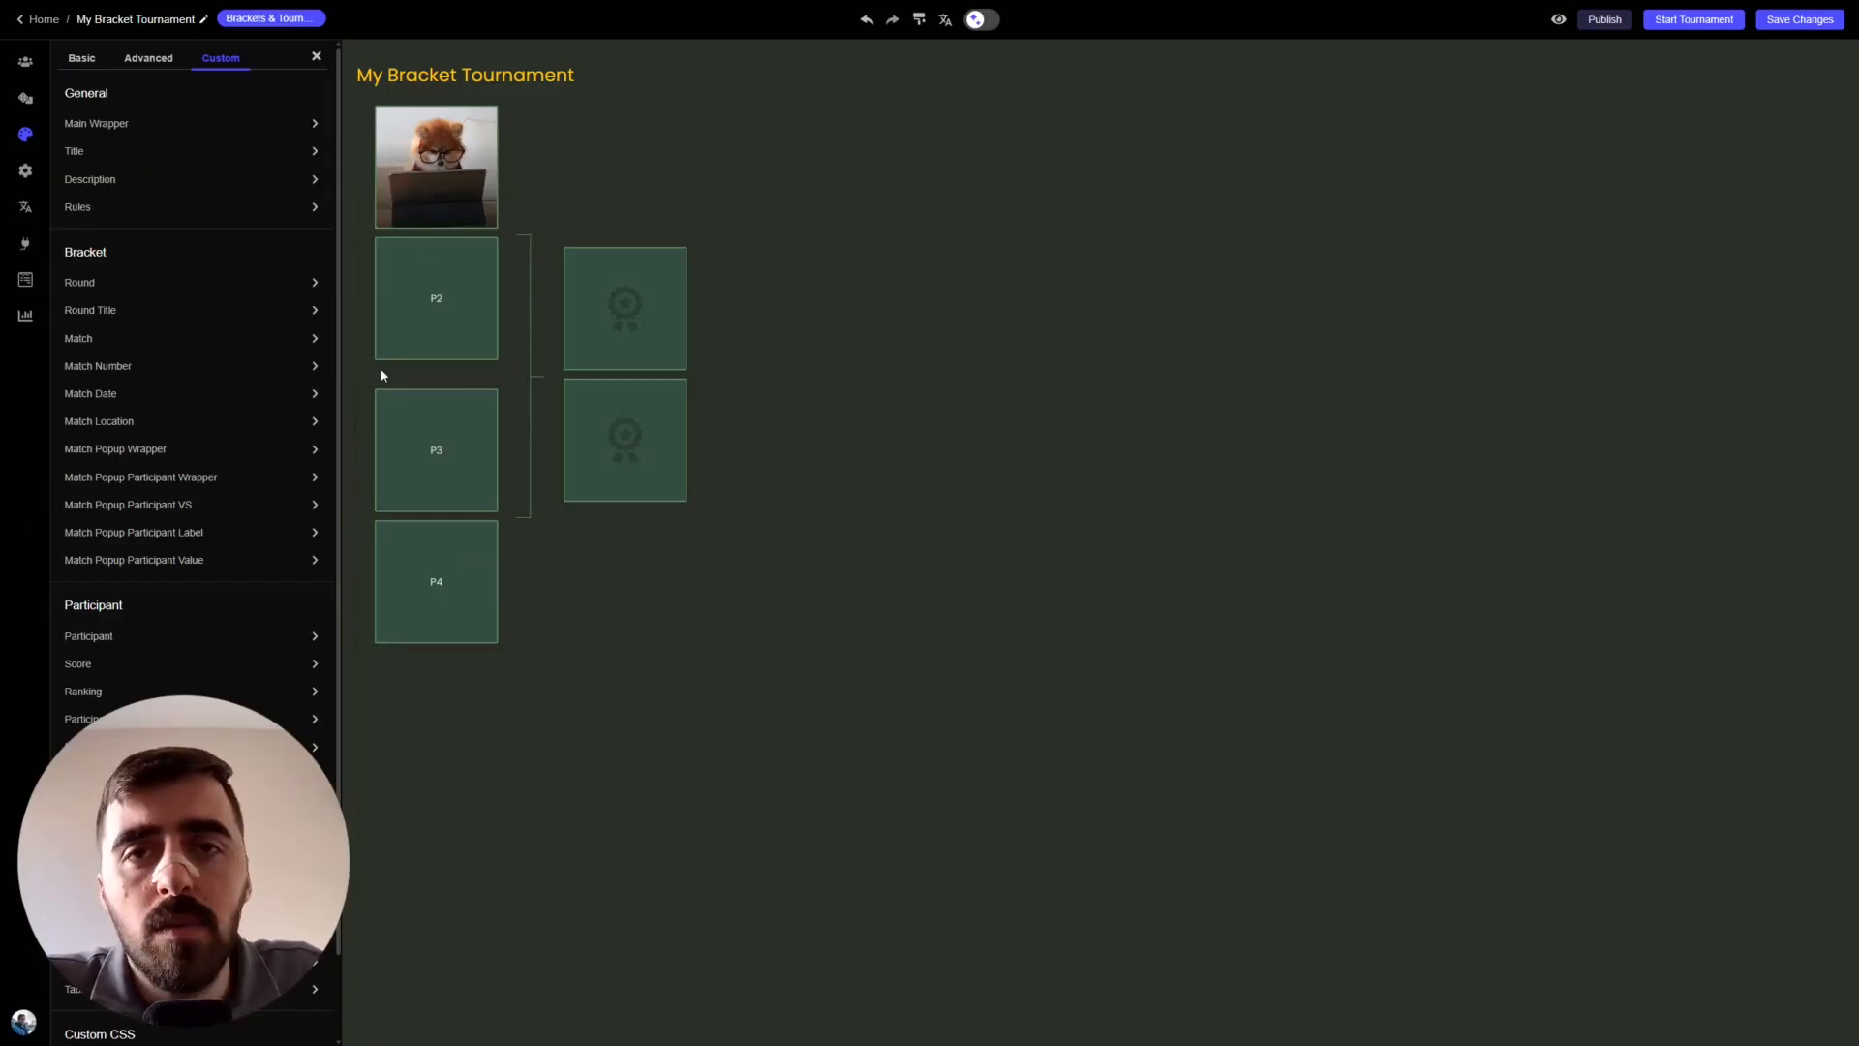
# - Open the bracket's general settings and review its type, title, banner, description, rules and feature options
pyautogui.click(20, 175)
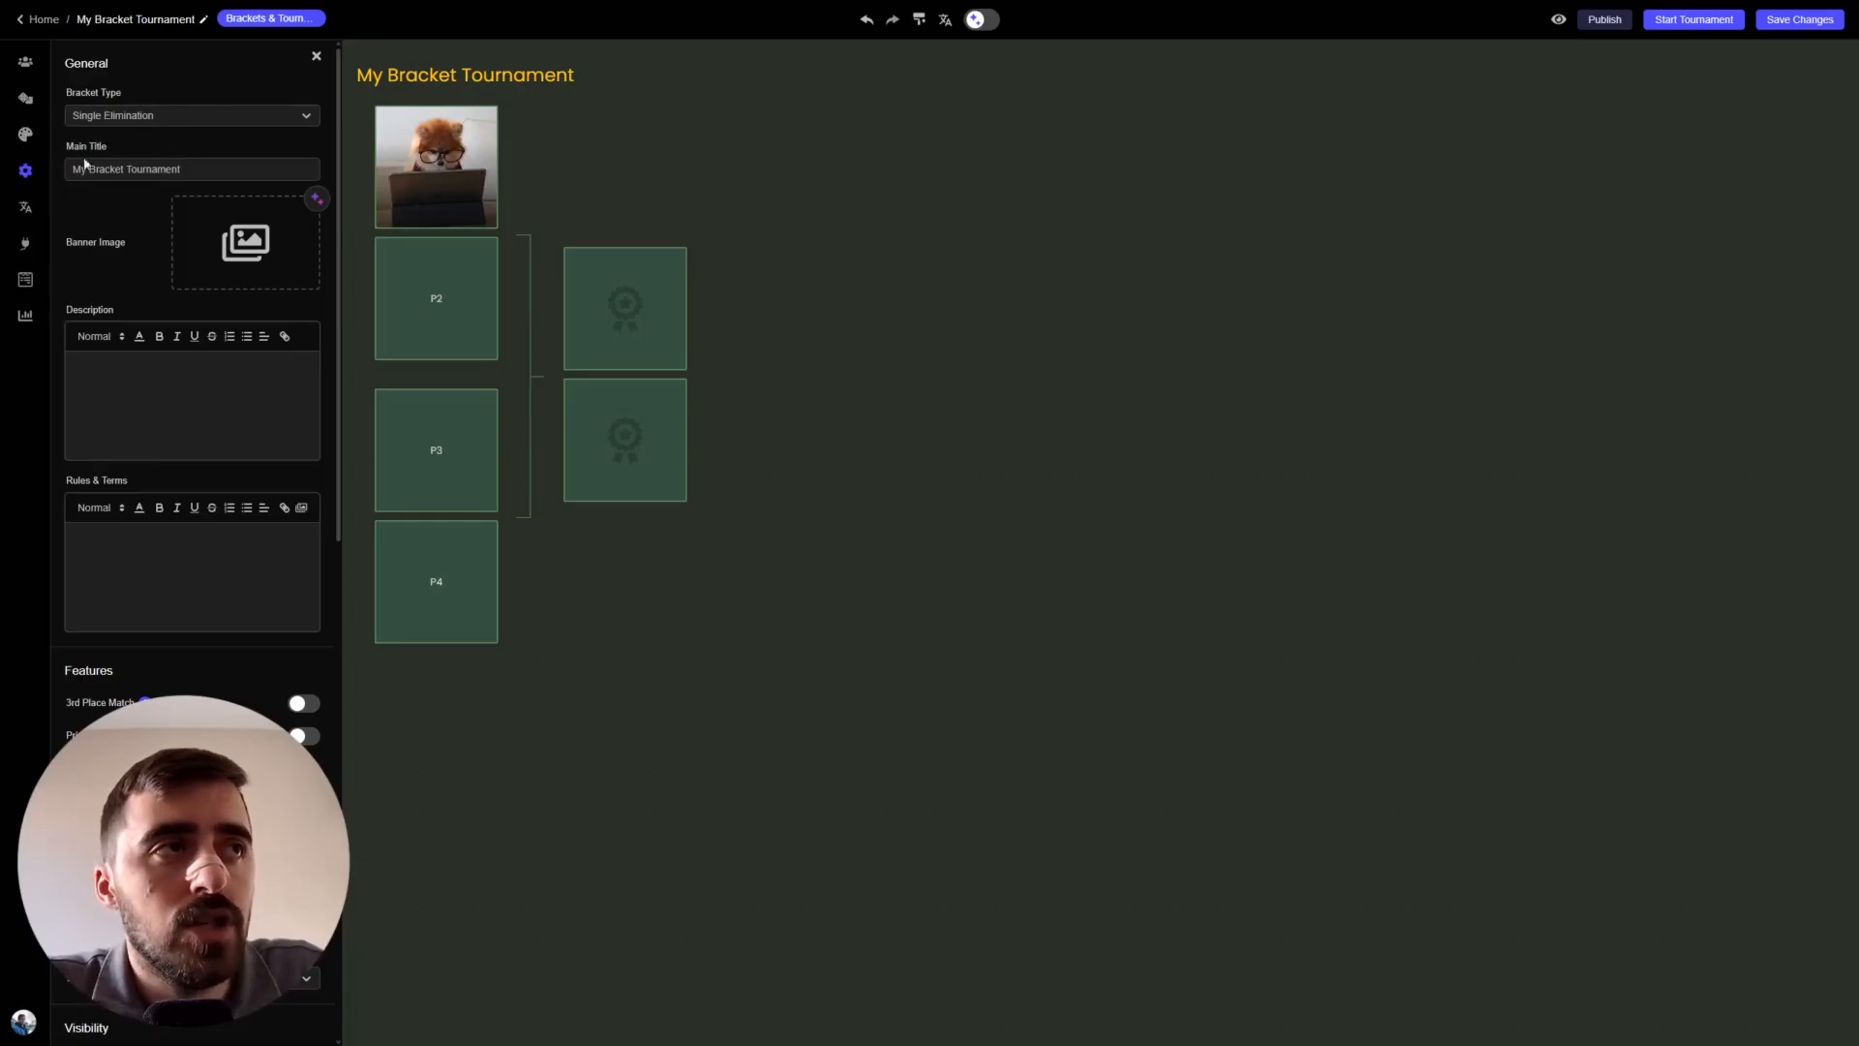
pyautogui.moveTo(374, 76); pyautogui.dragTo(528, 76)
pyautogui.click(556, 77)
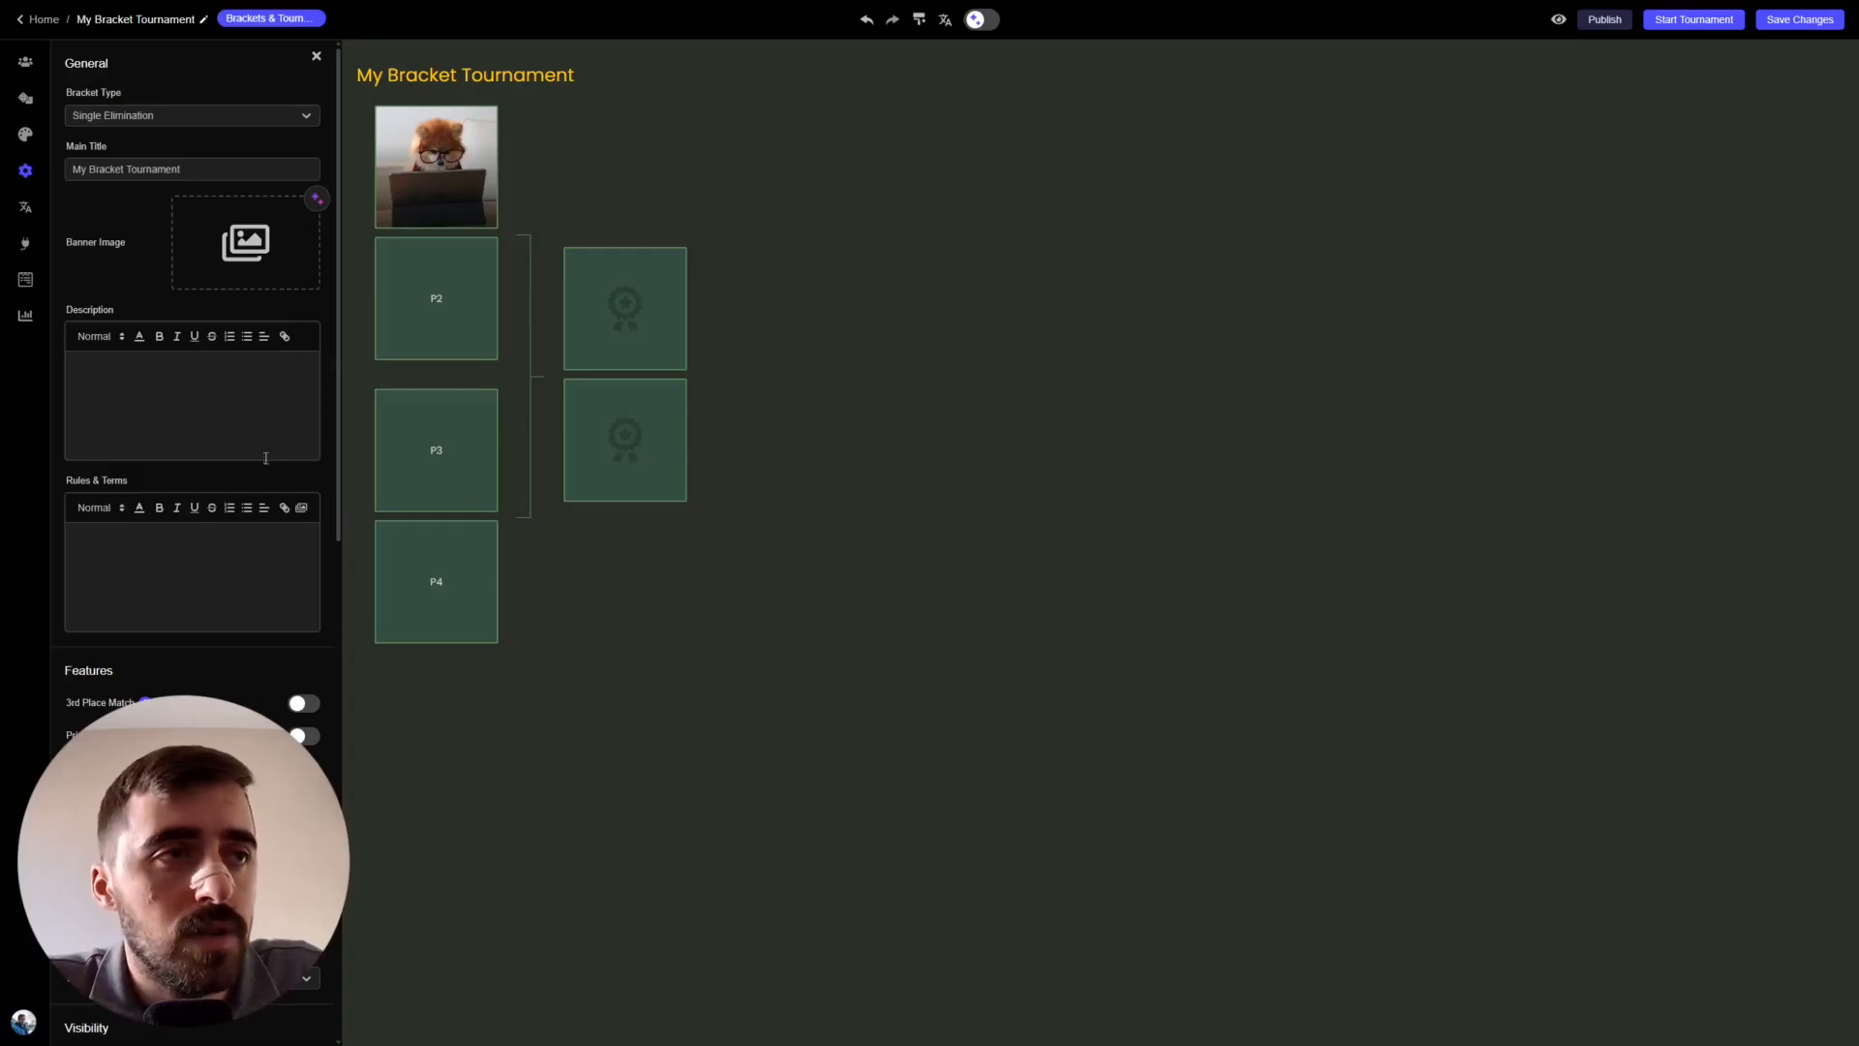
pyautogui.moveTo(341, 229); pyautogui.dragTo(343, 440)
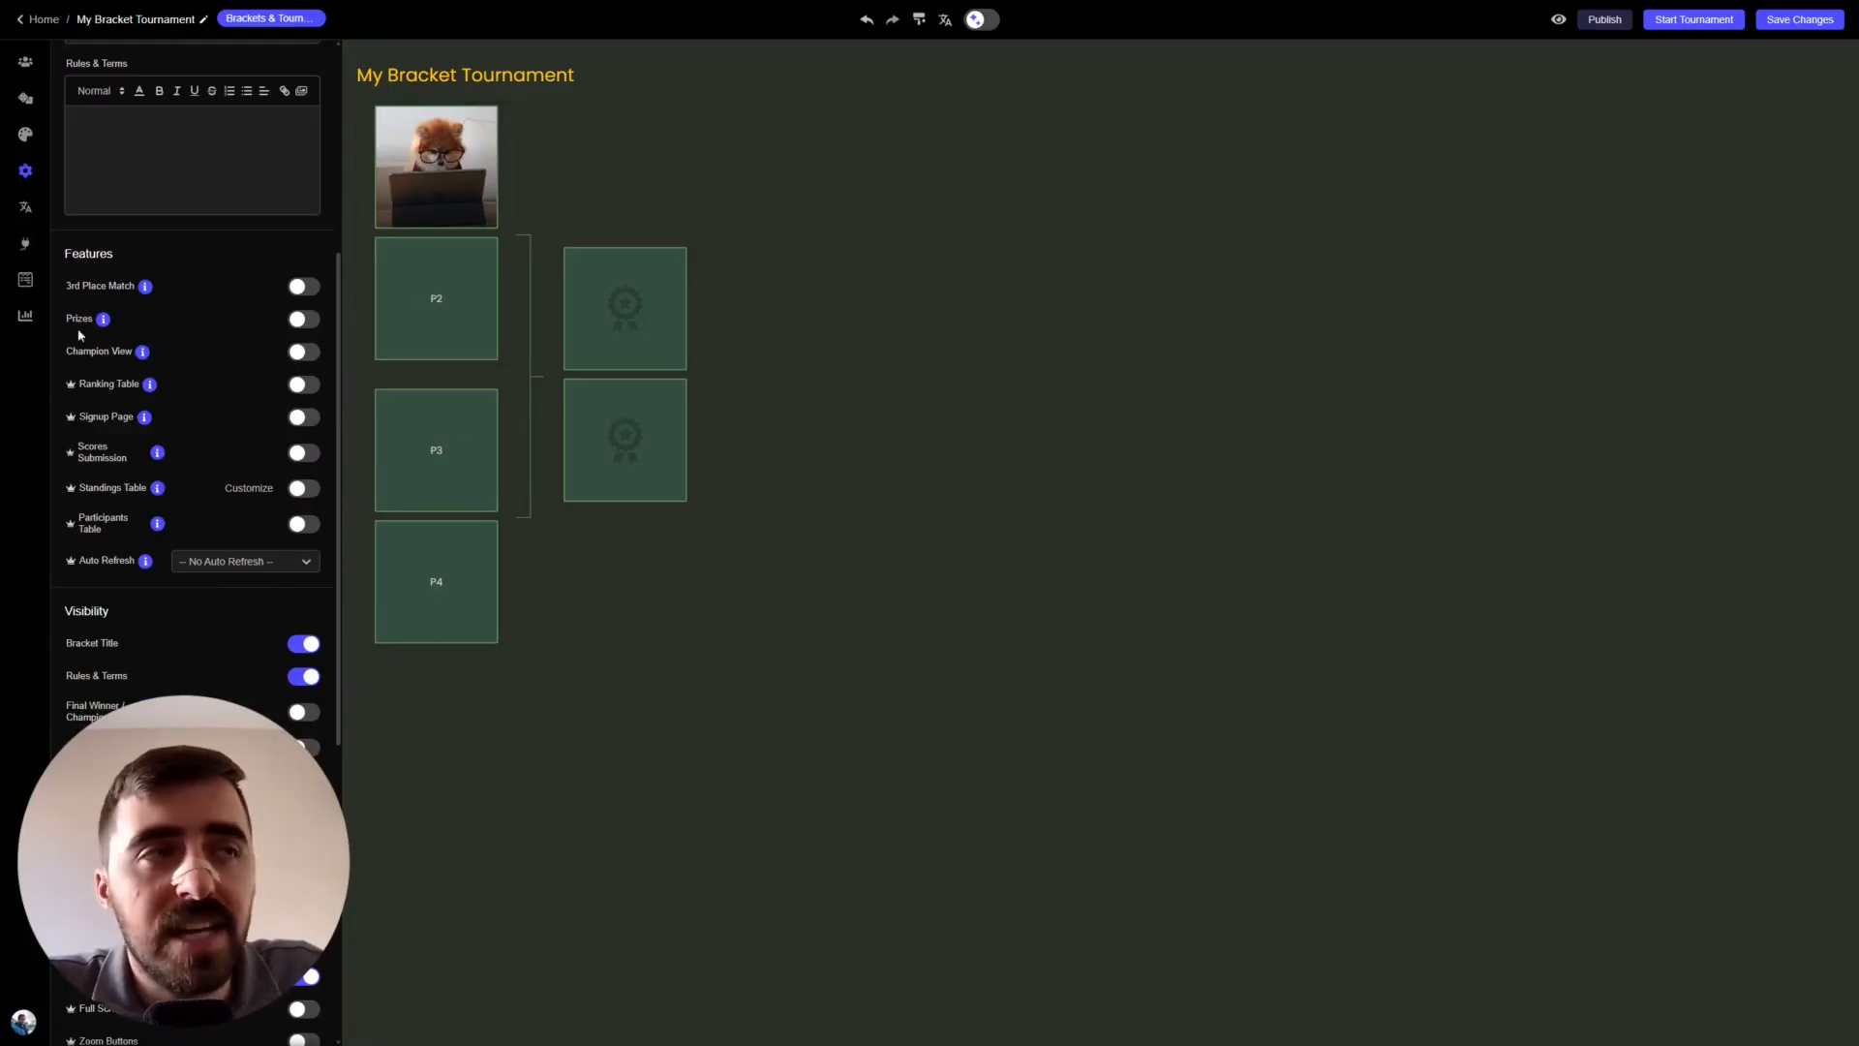
# - Try adding a 3rd Place Match to the bracket and turn the feature back off
pyautogui.click(303, 287)
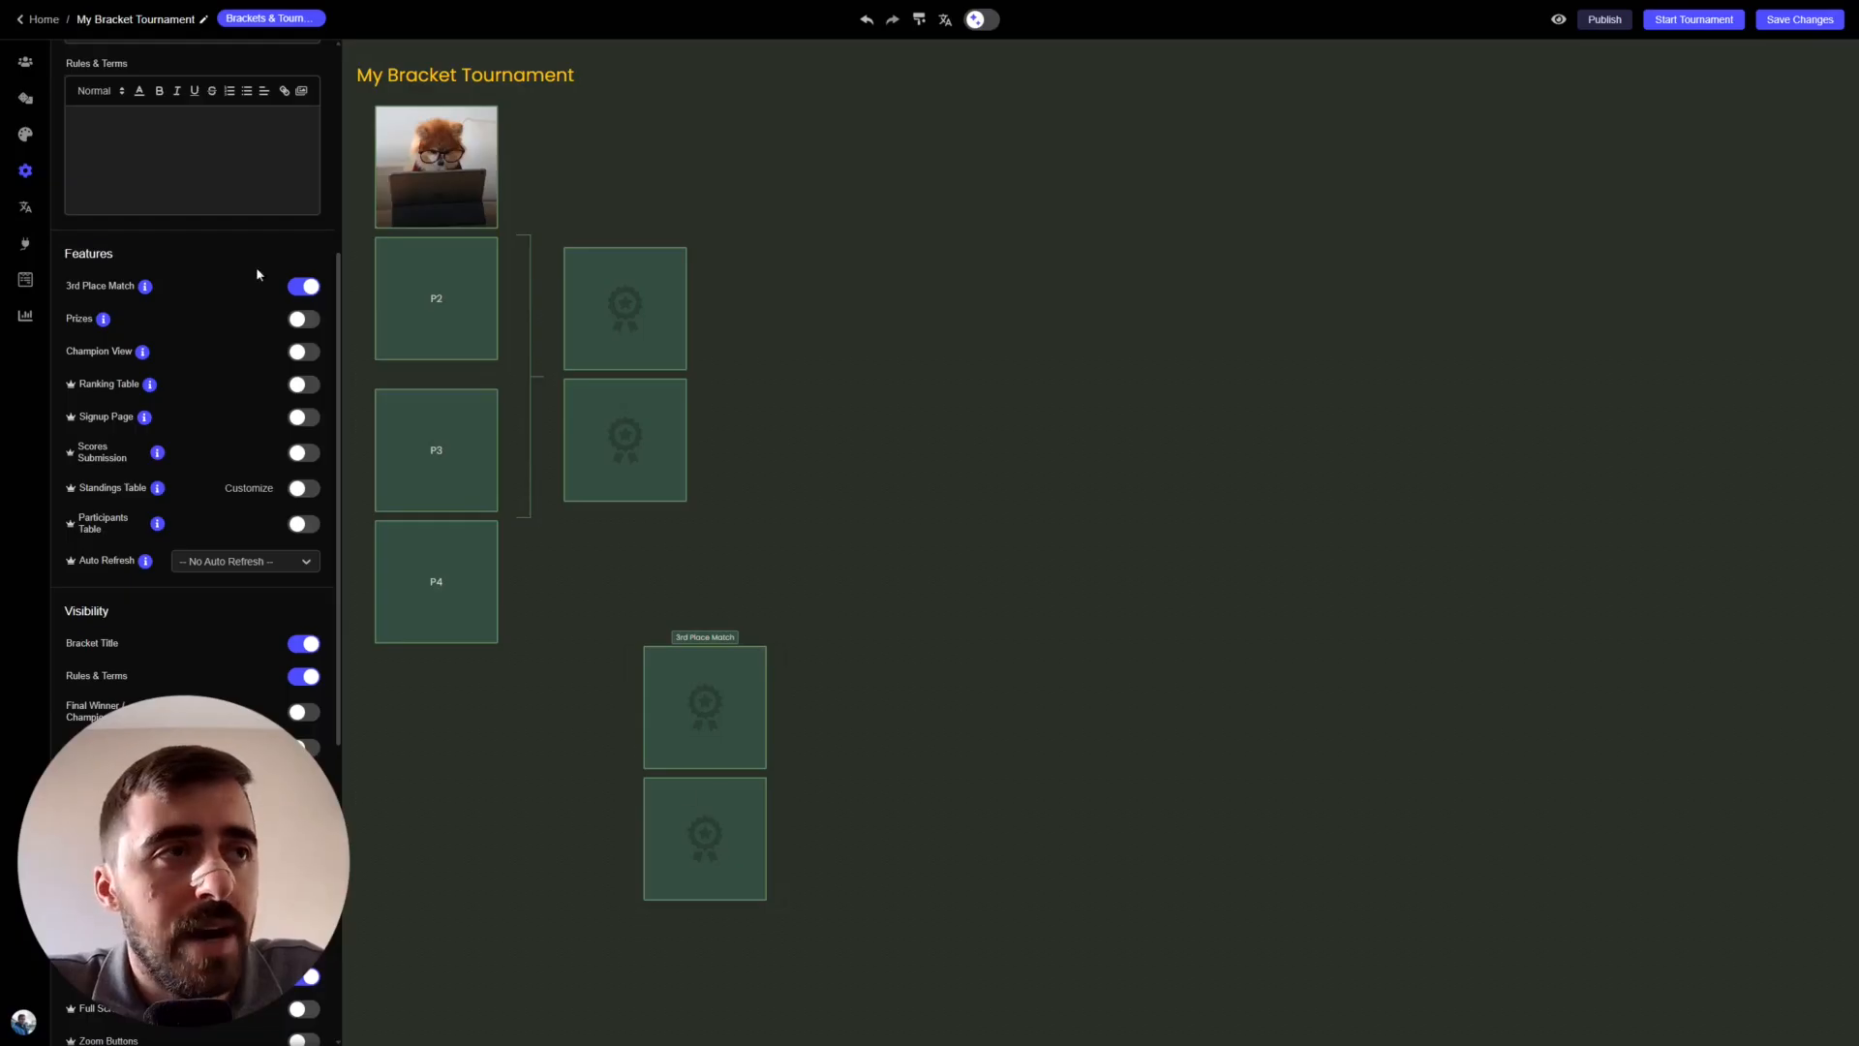
pyautogui.click(303, 286)
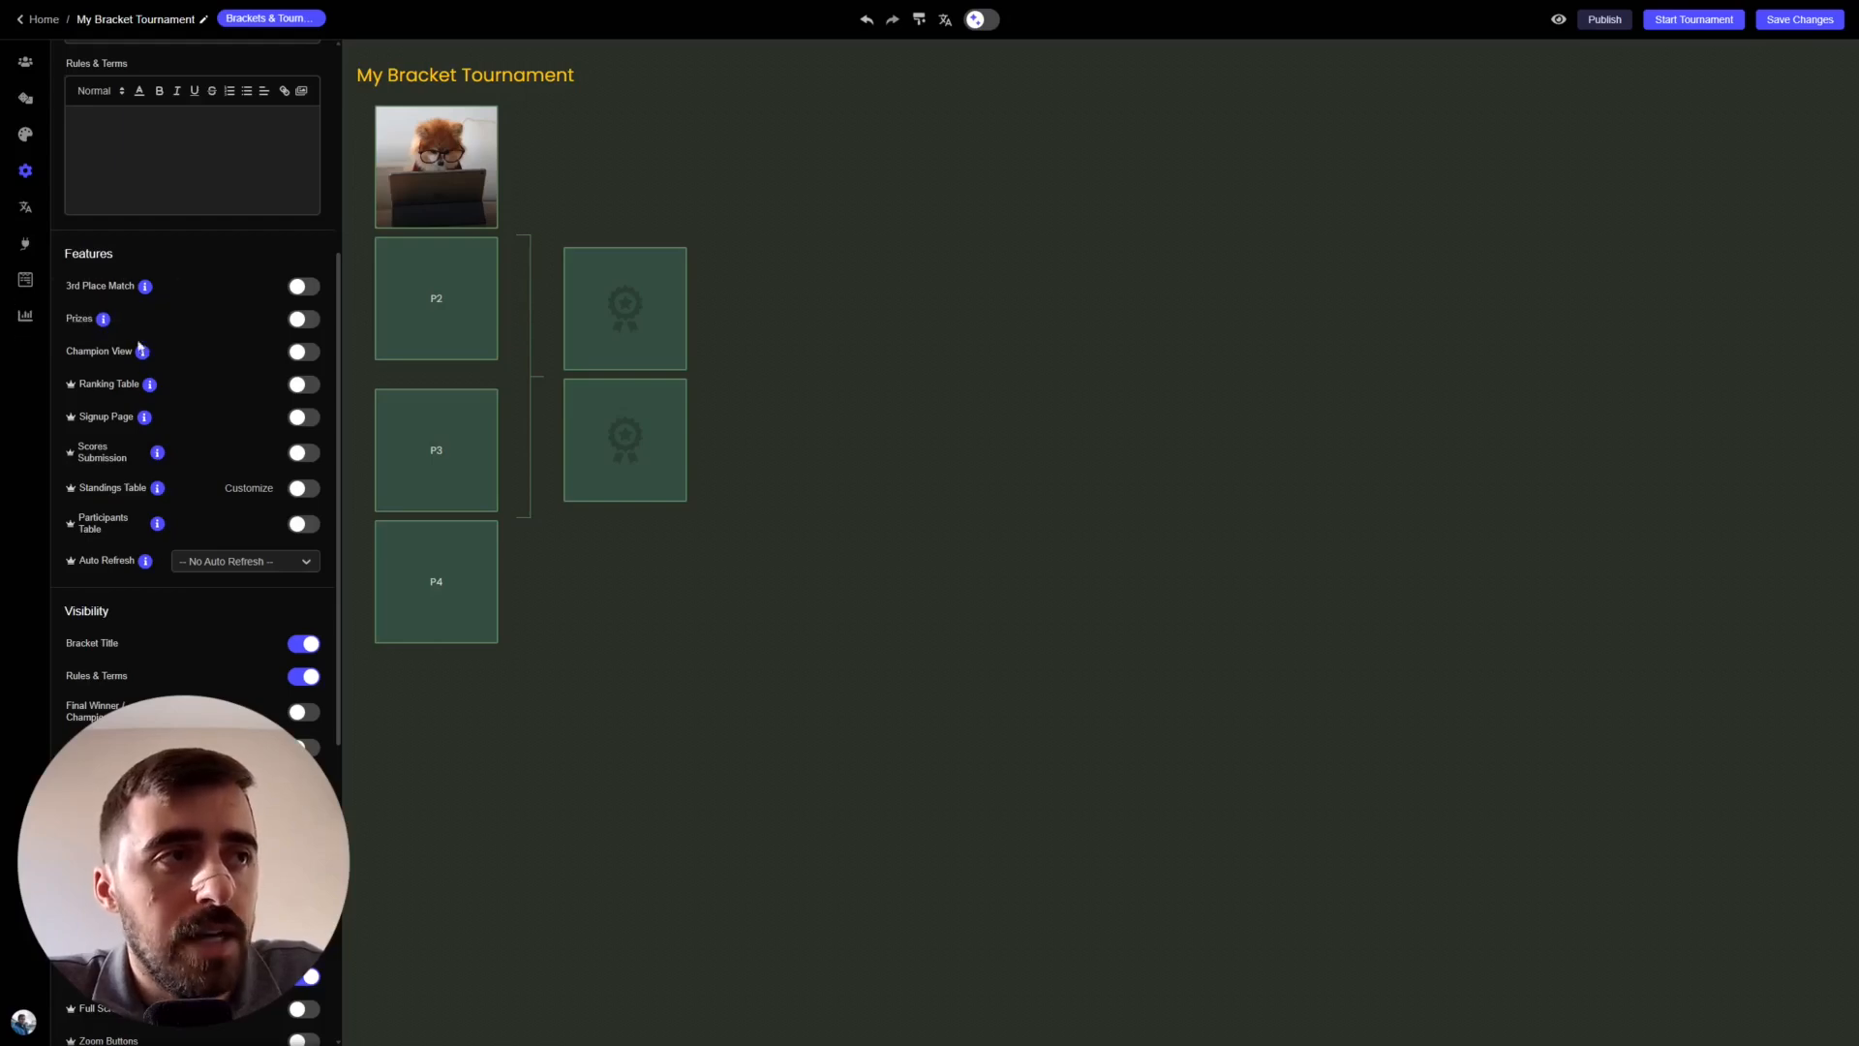
# - Hide the bracket title through the visibility settings
pyautogui.scroll(-3, 319, 407)
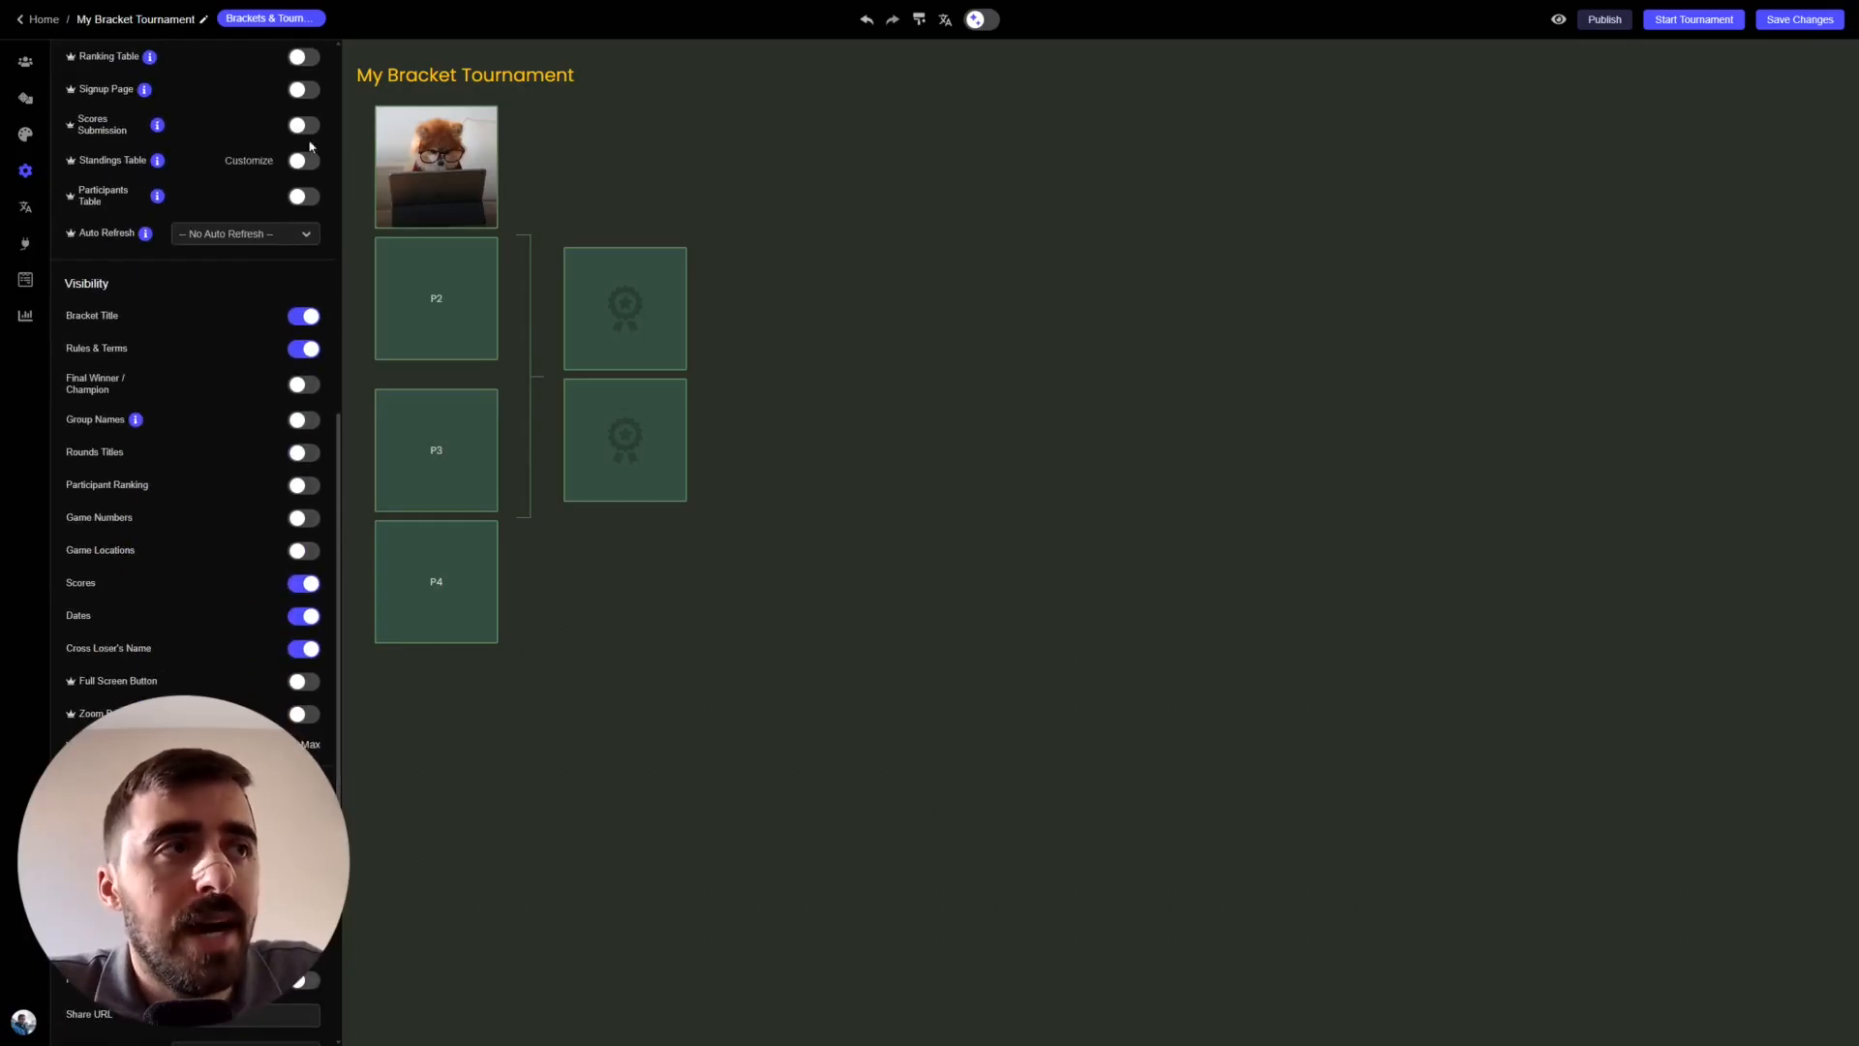
pyautogui.moveTo(359, 70); pyautogui.dragTo(606, 80)
pyautogui.click(607, 82)
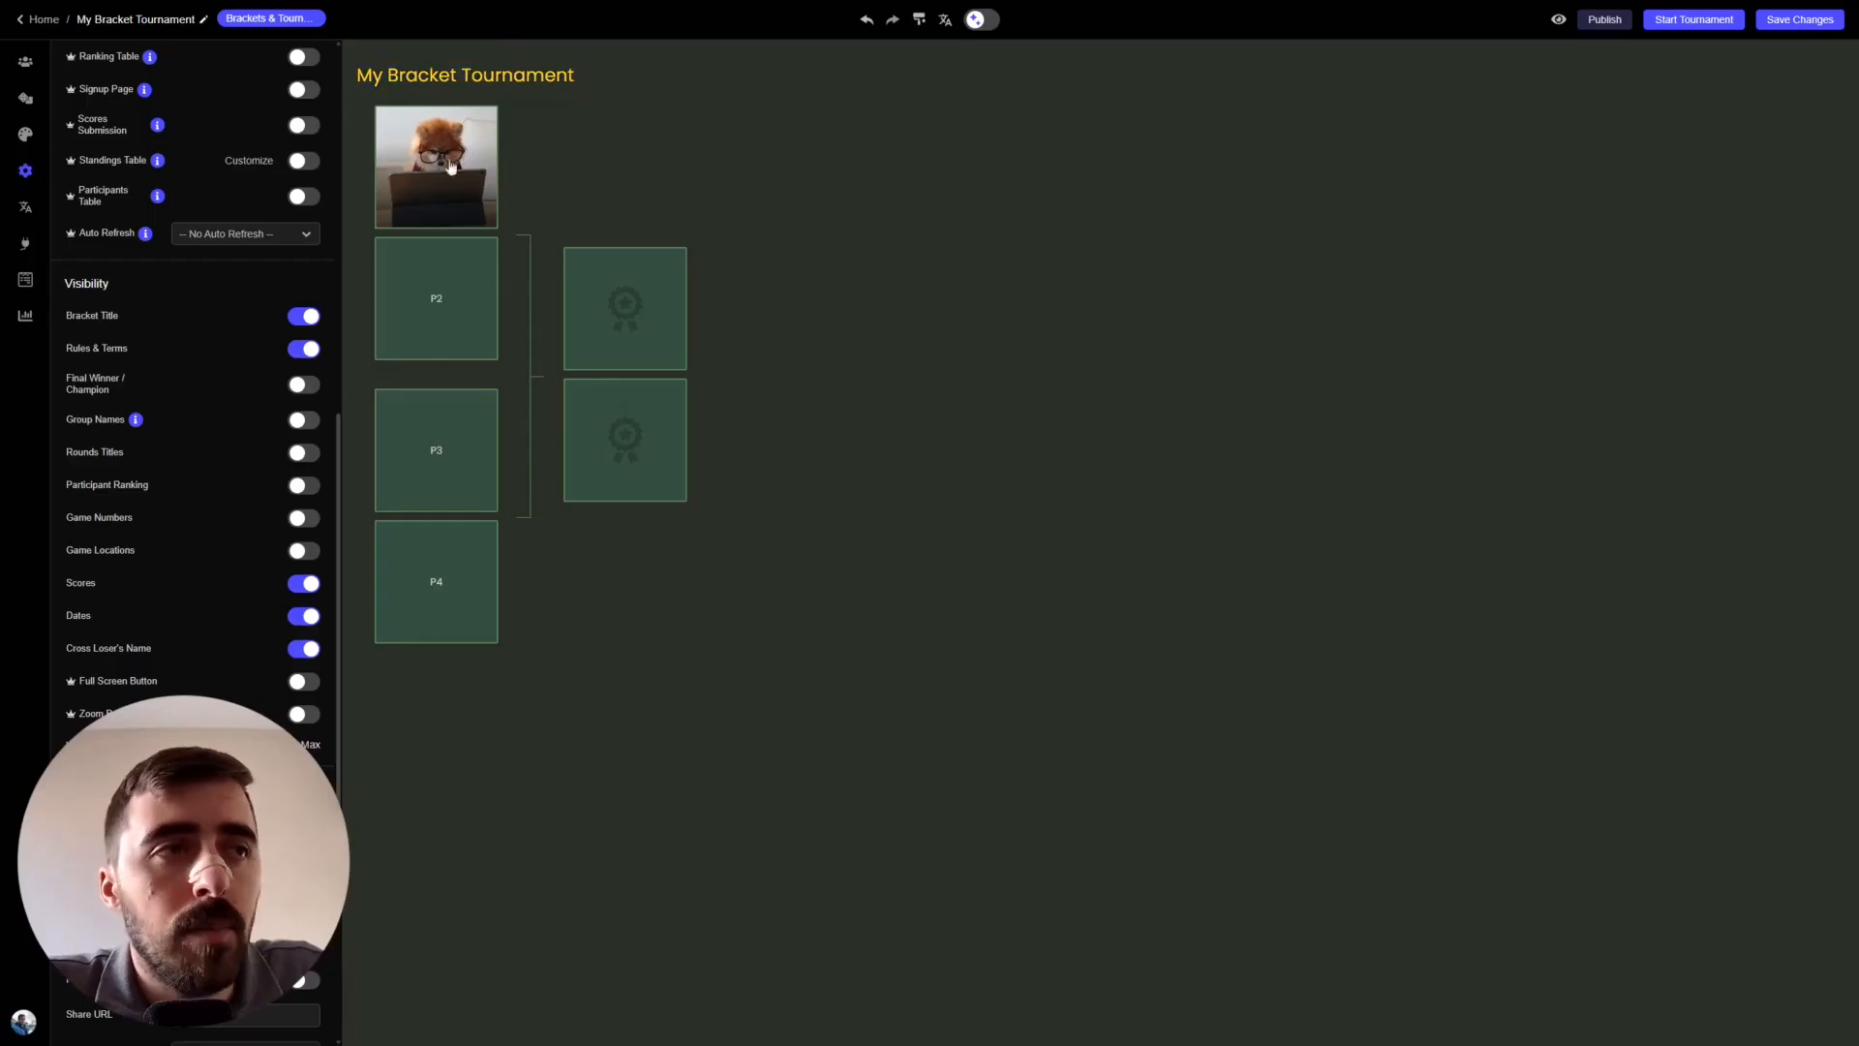
pyautogui.click(306, 317)
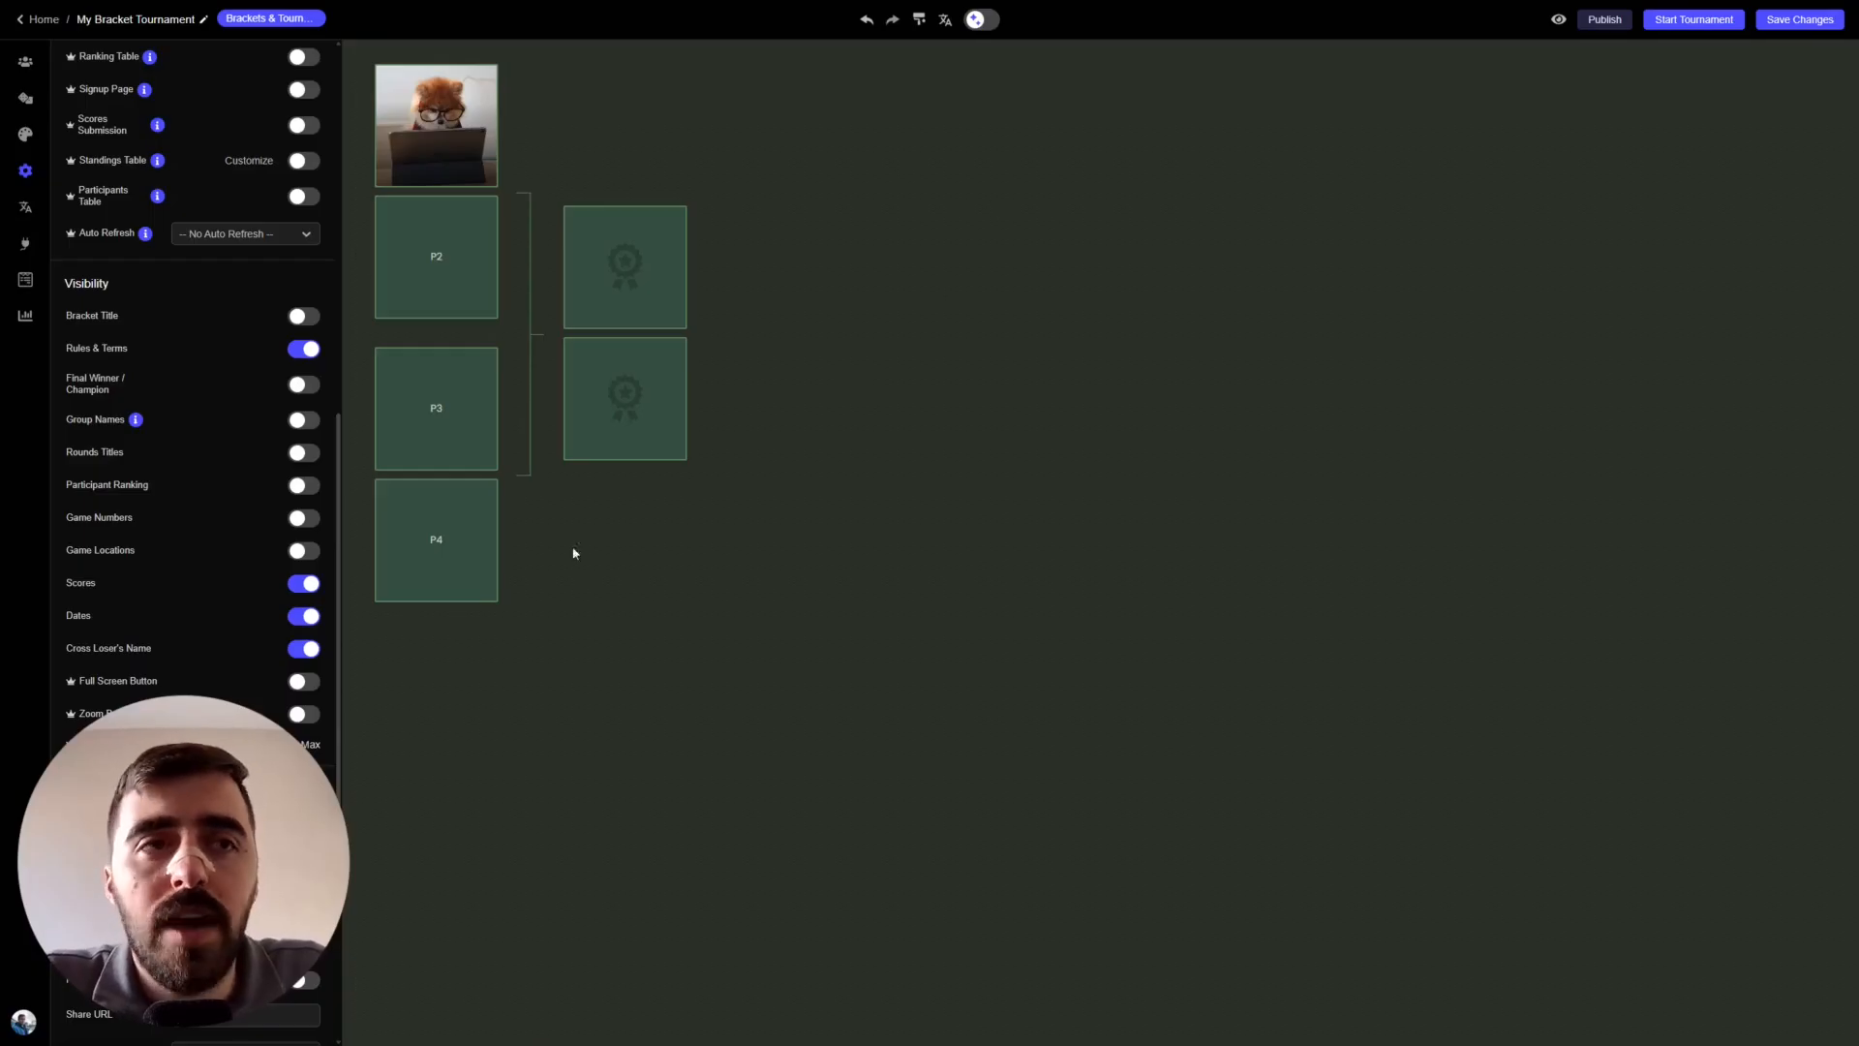
# - Save the bracket to My First Project and copy the widget's embed code
pyautogui.click(1799, 19)
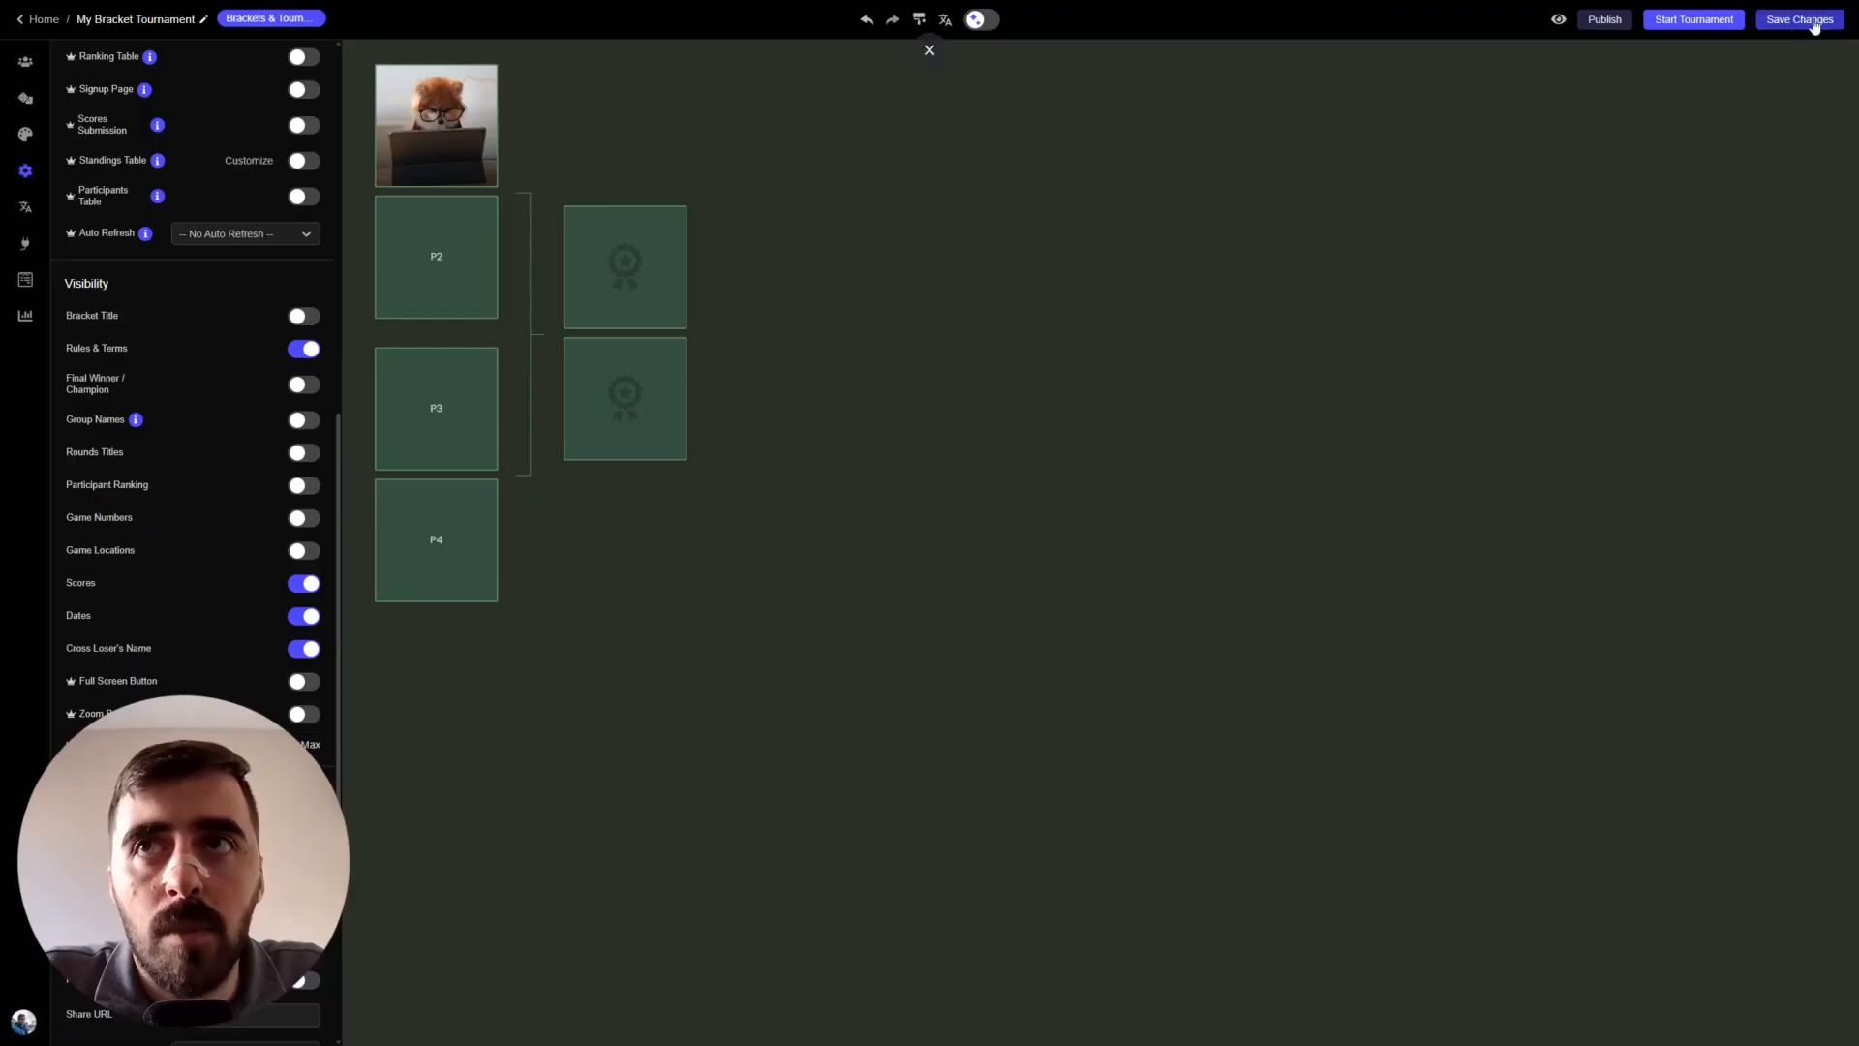
pyautogui.click(1813, 20)
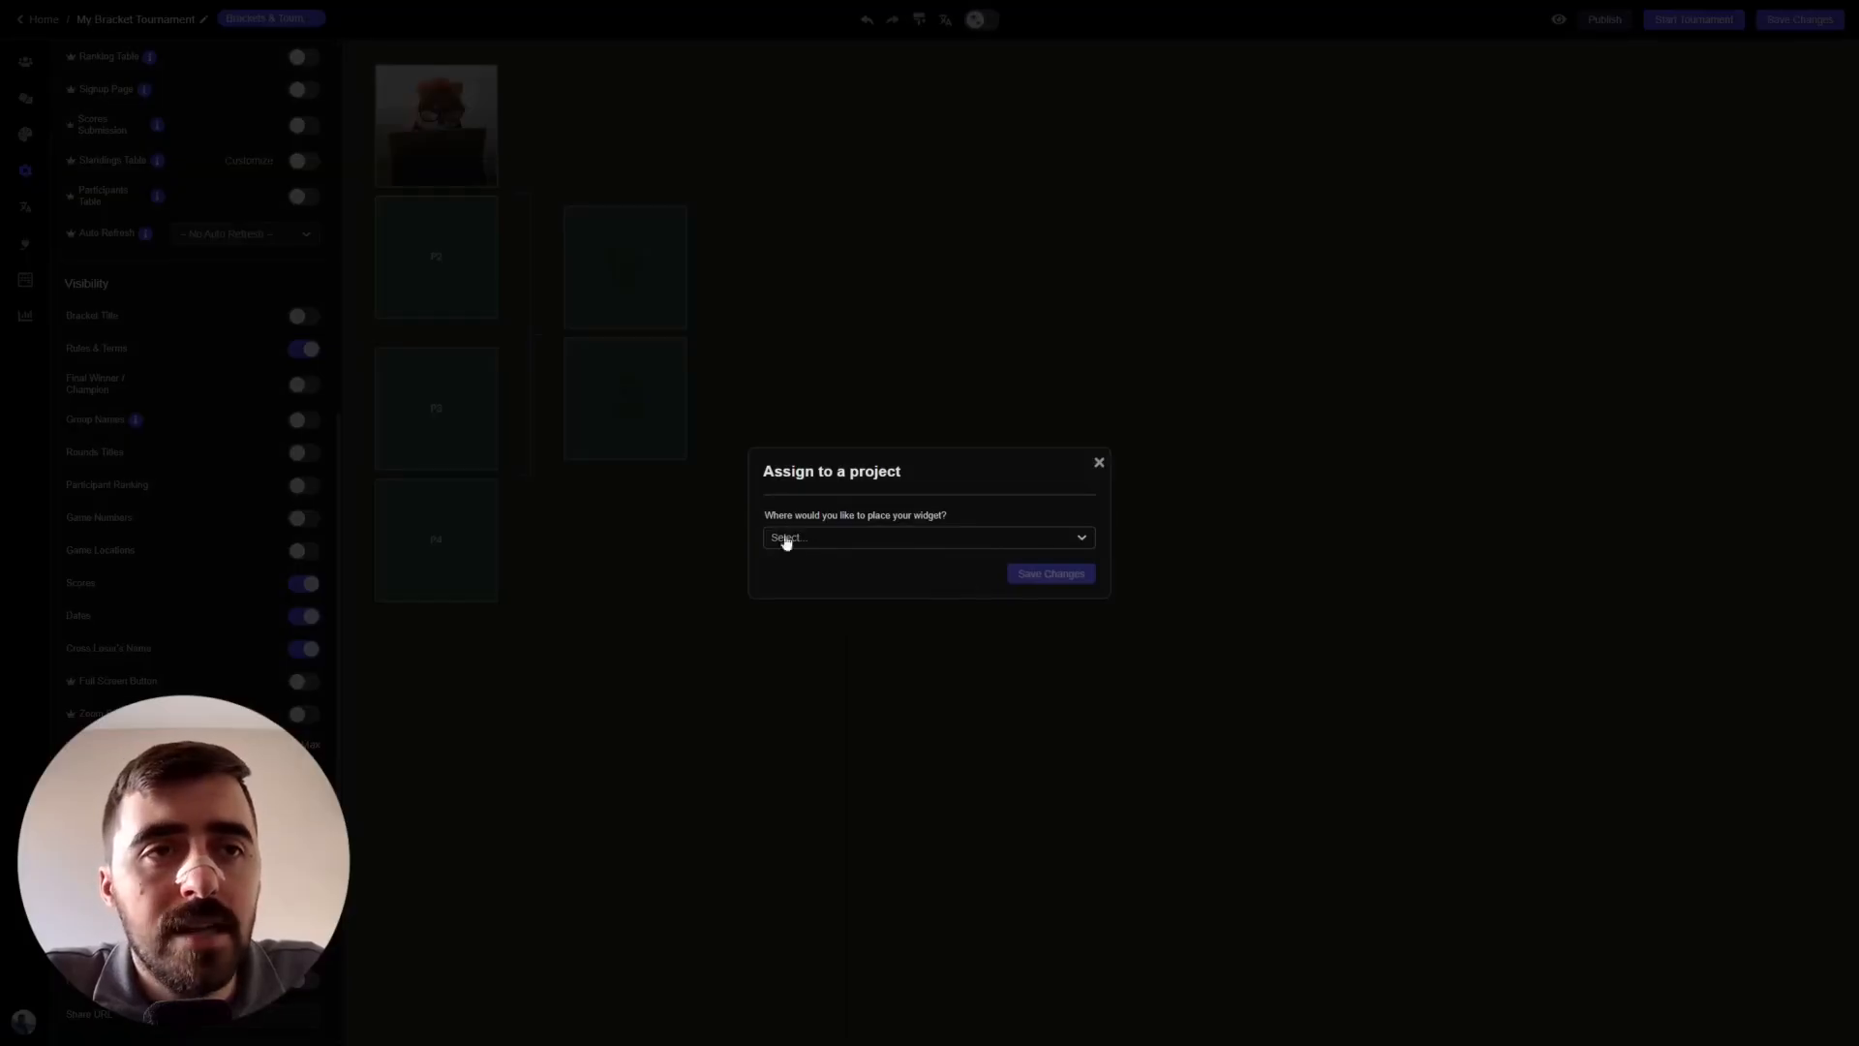
pyautogui.click(819, 535)
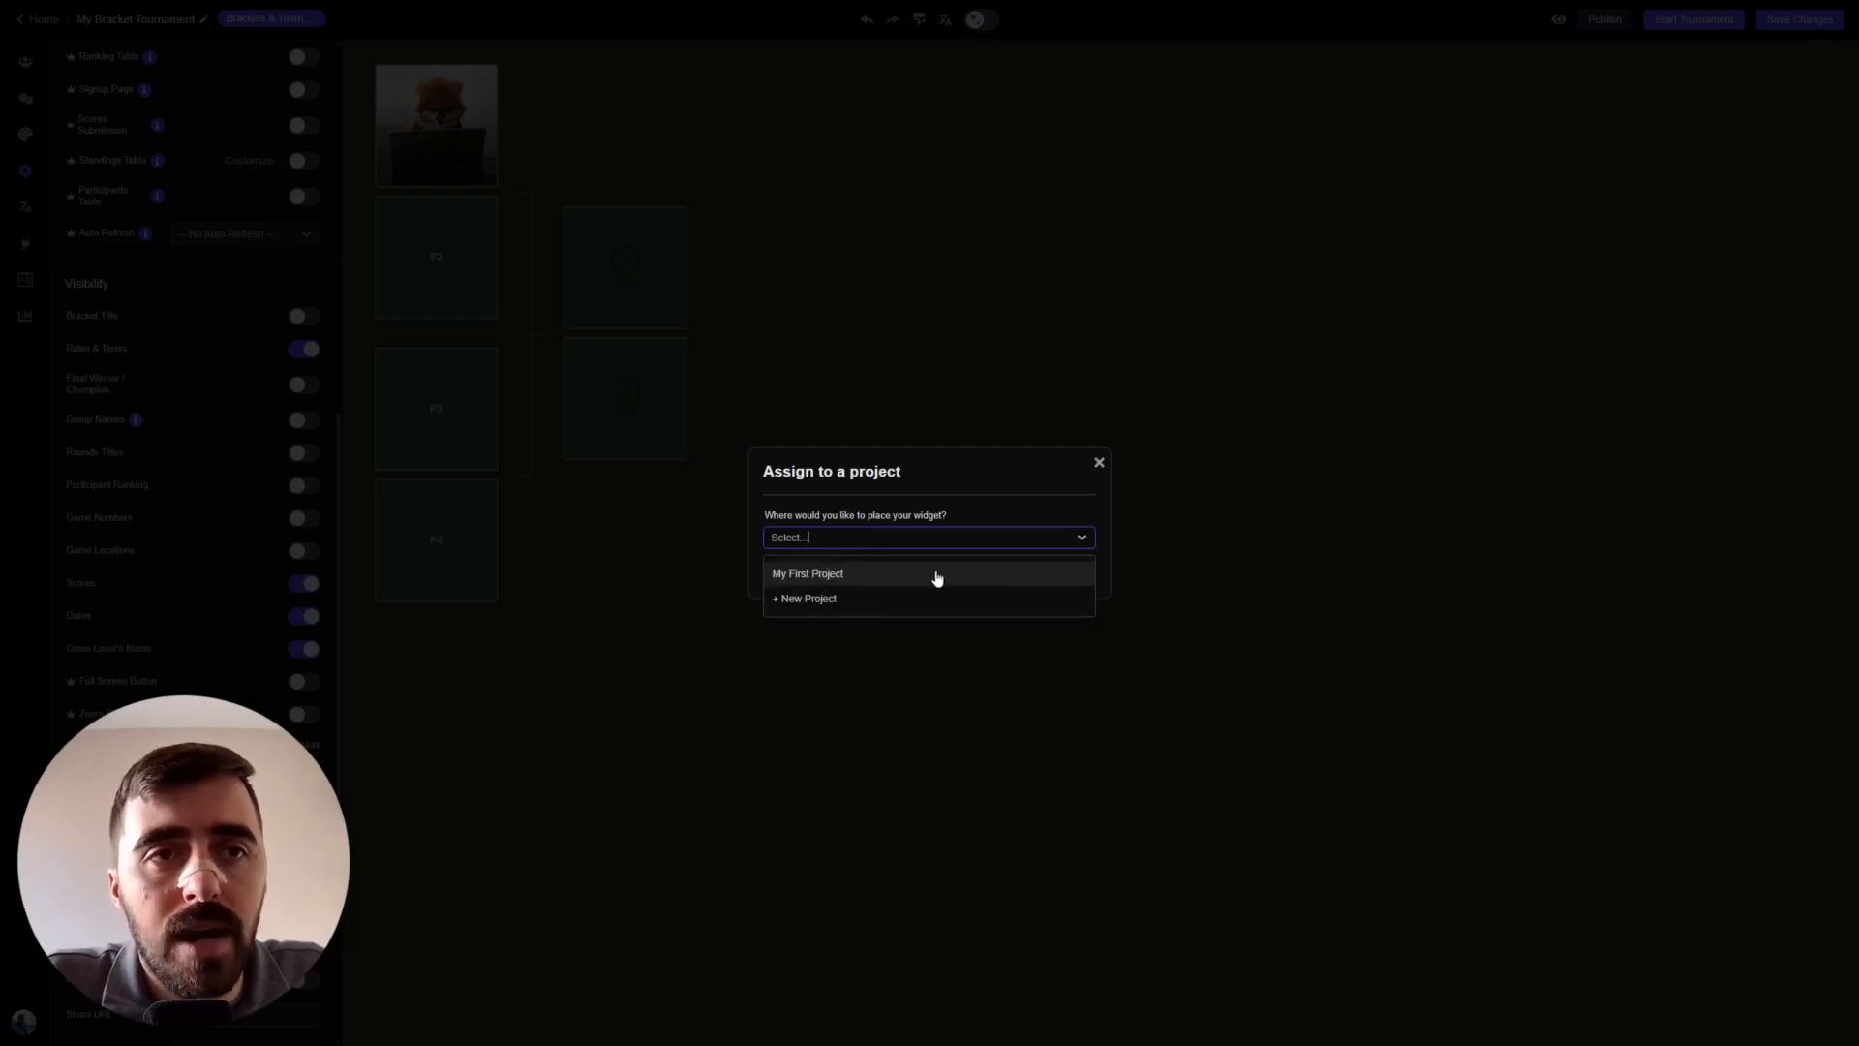
pyautogui.click(885, 581)
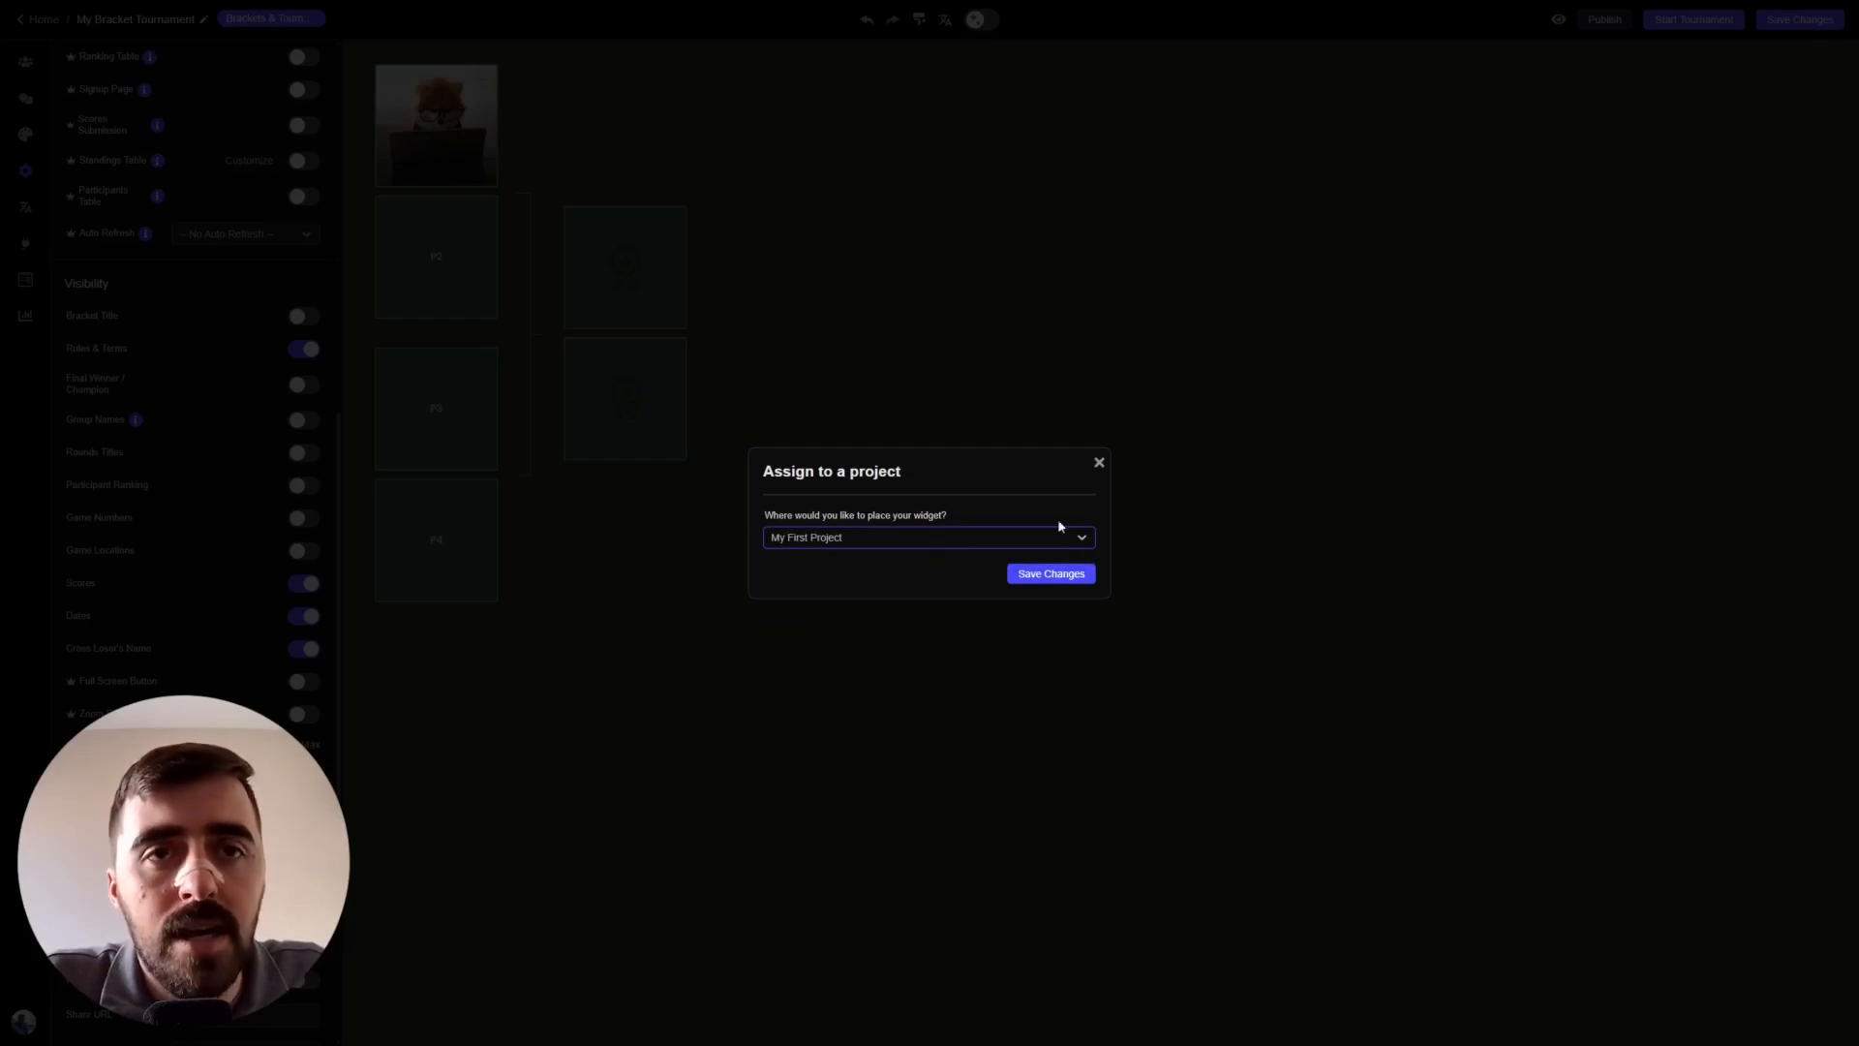
pyautogui.click(1054, 576)
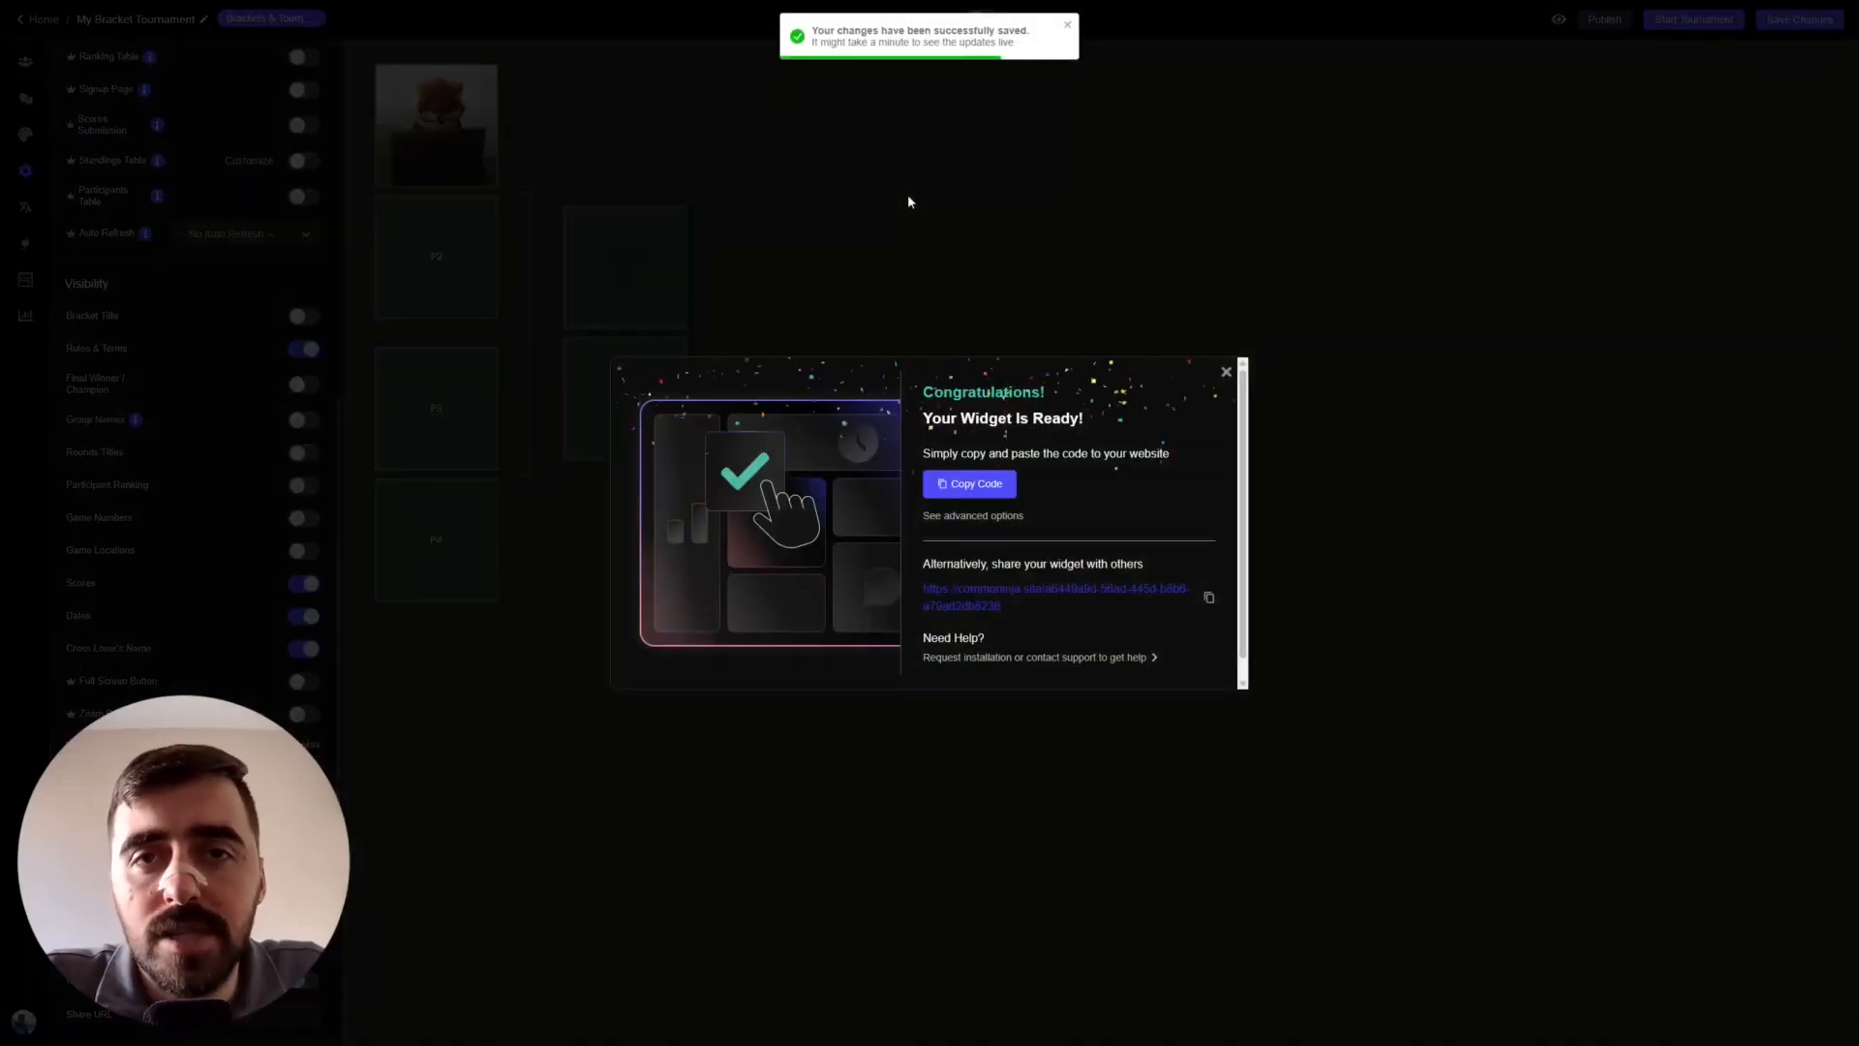
pyautogui.click(969, 483)
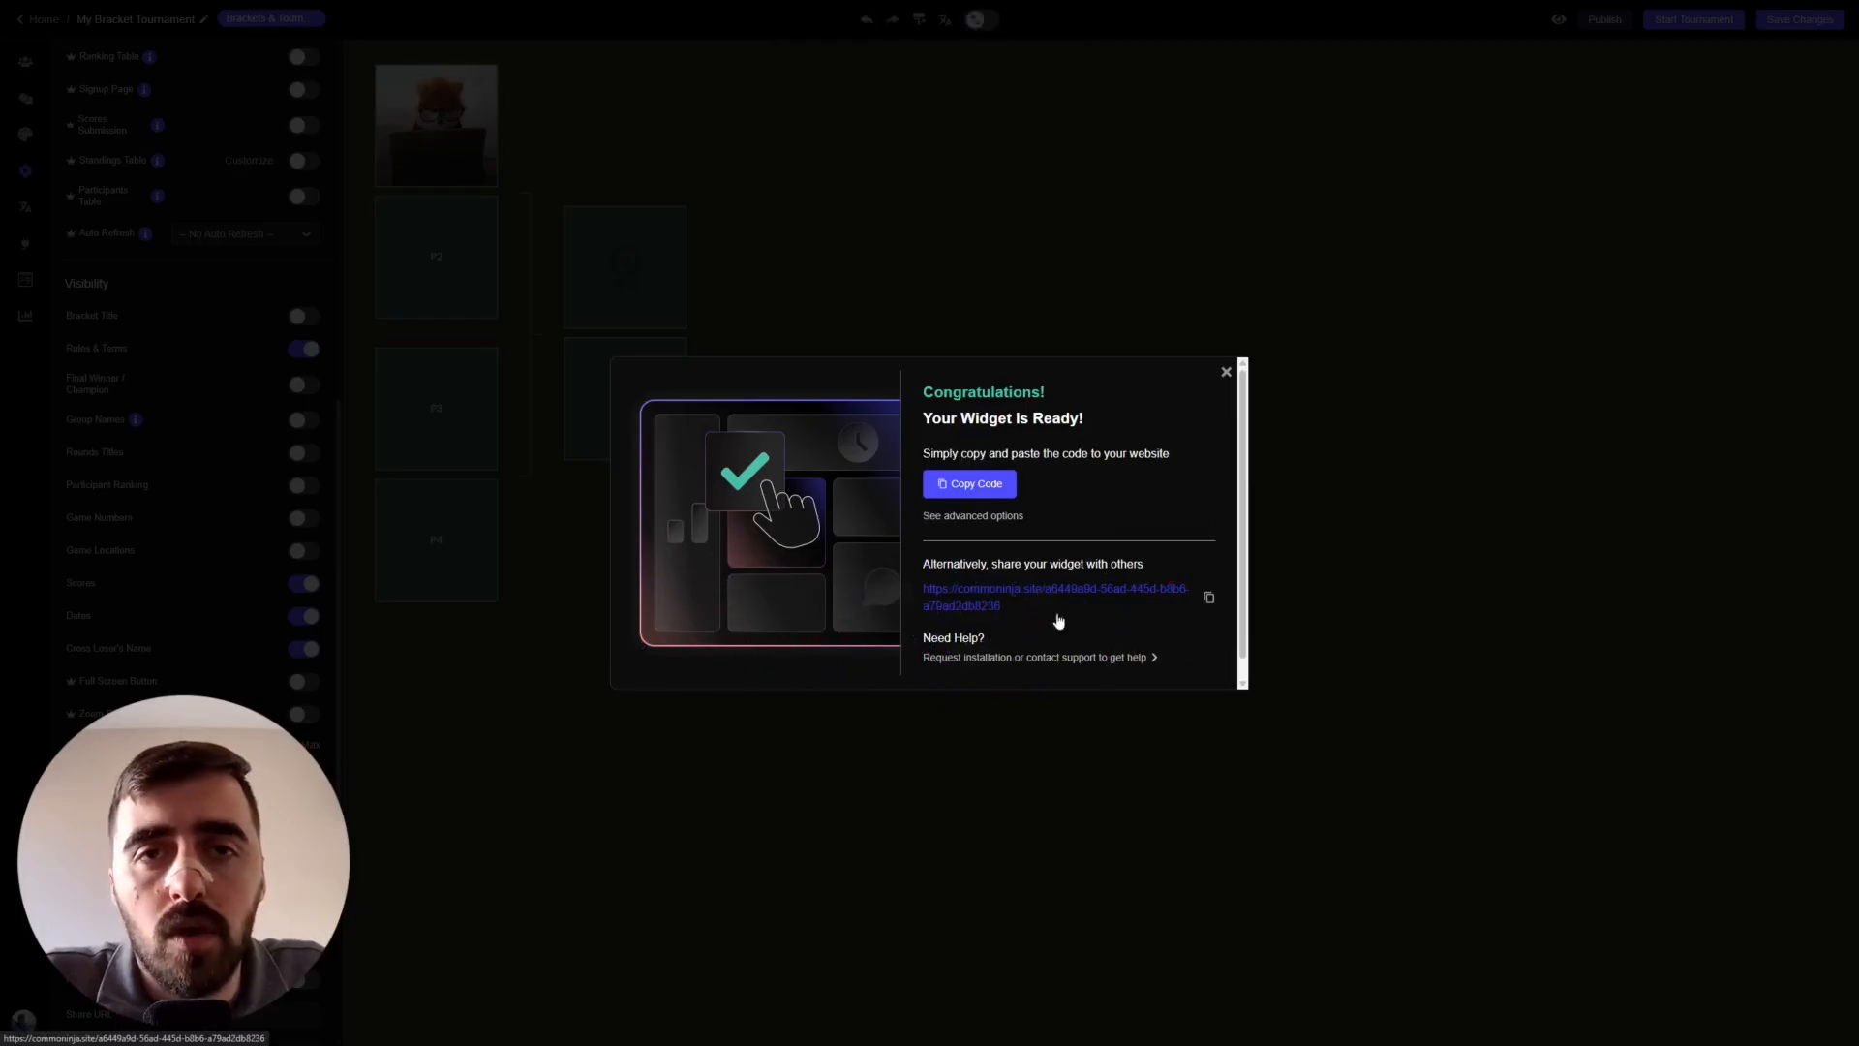
pyautogui.click(1227, 374)
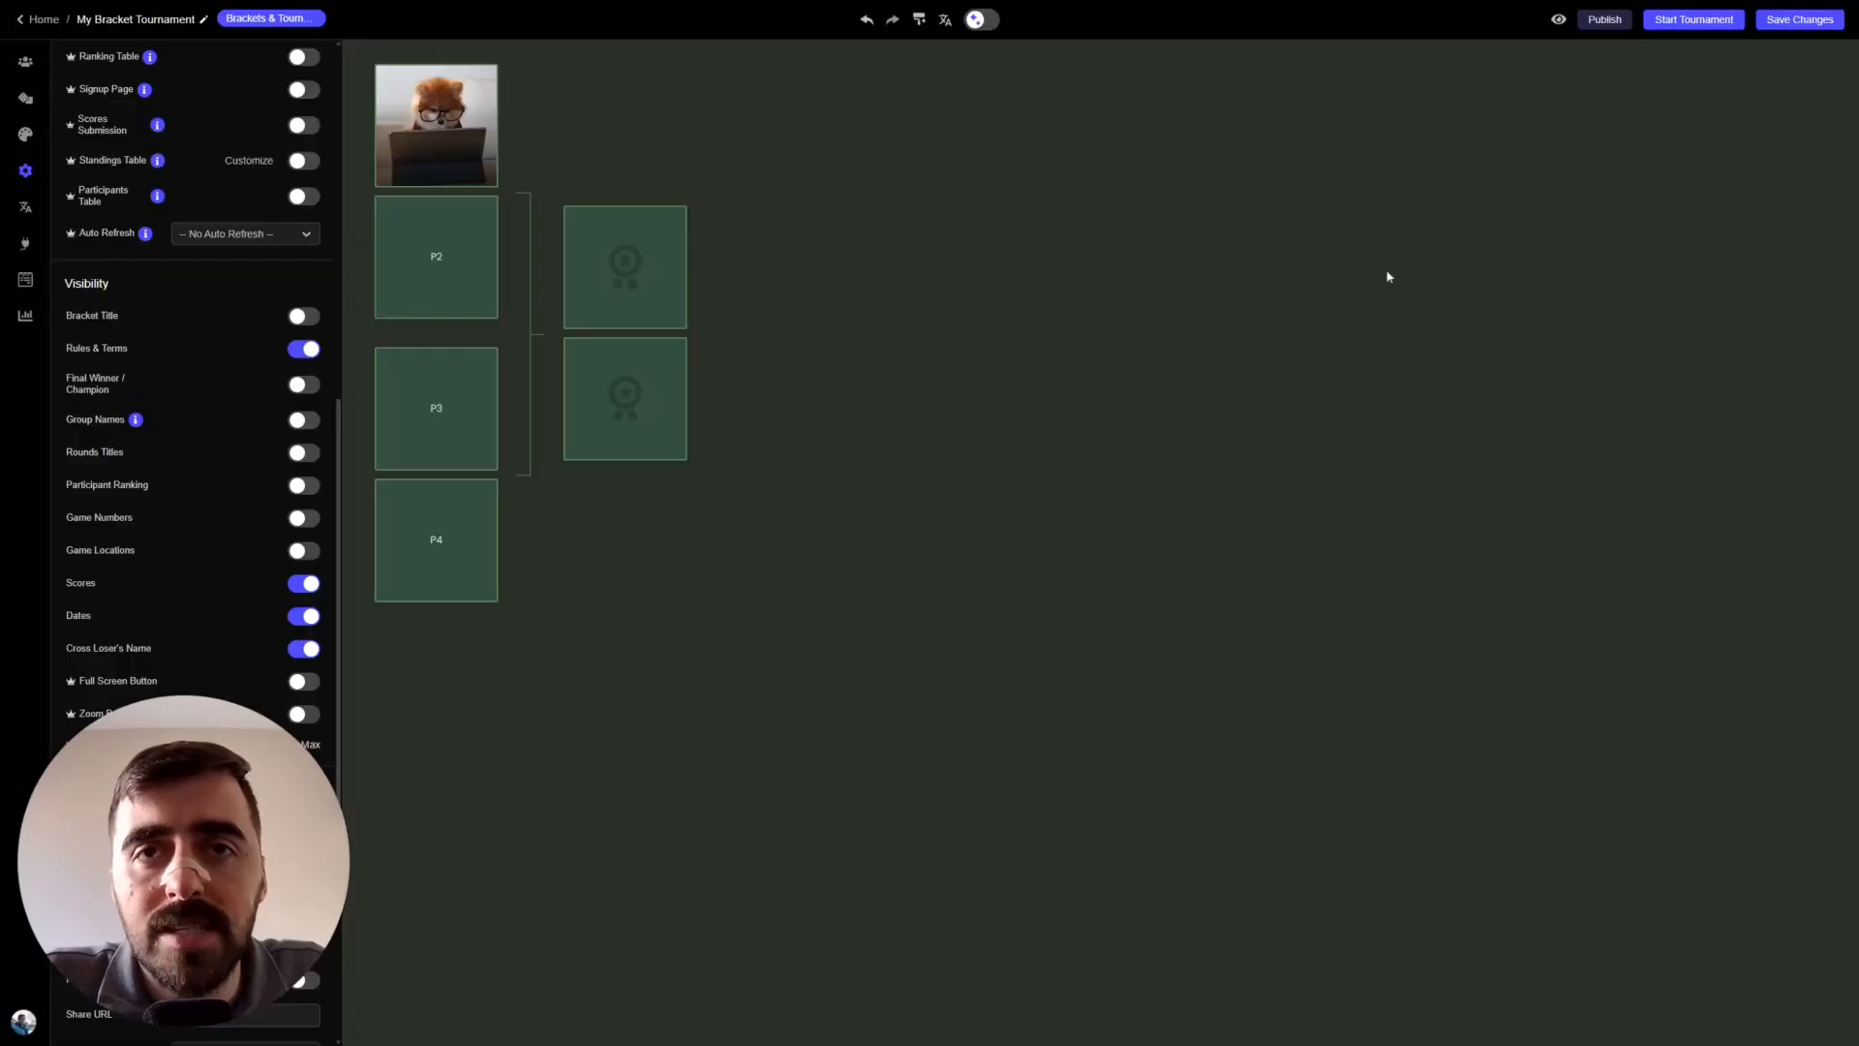
# - Start the tournament and confirm the restrictions that come with starting it
pyautogui.click(1724, 25)
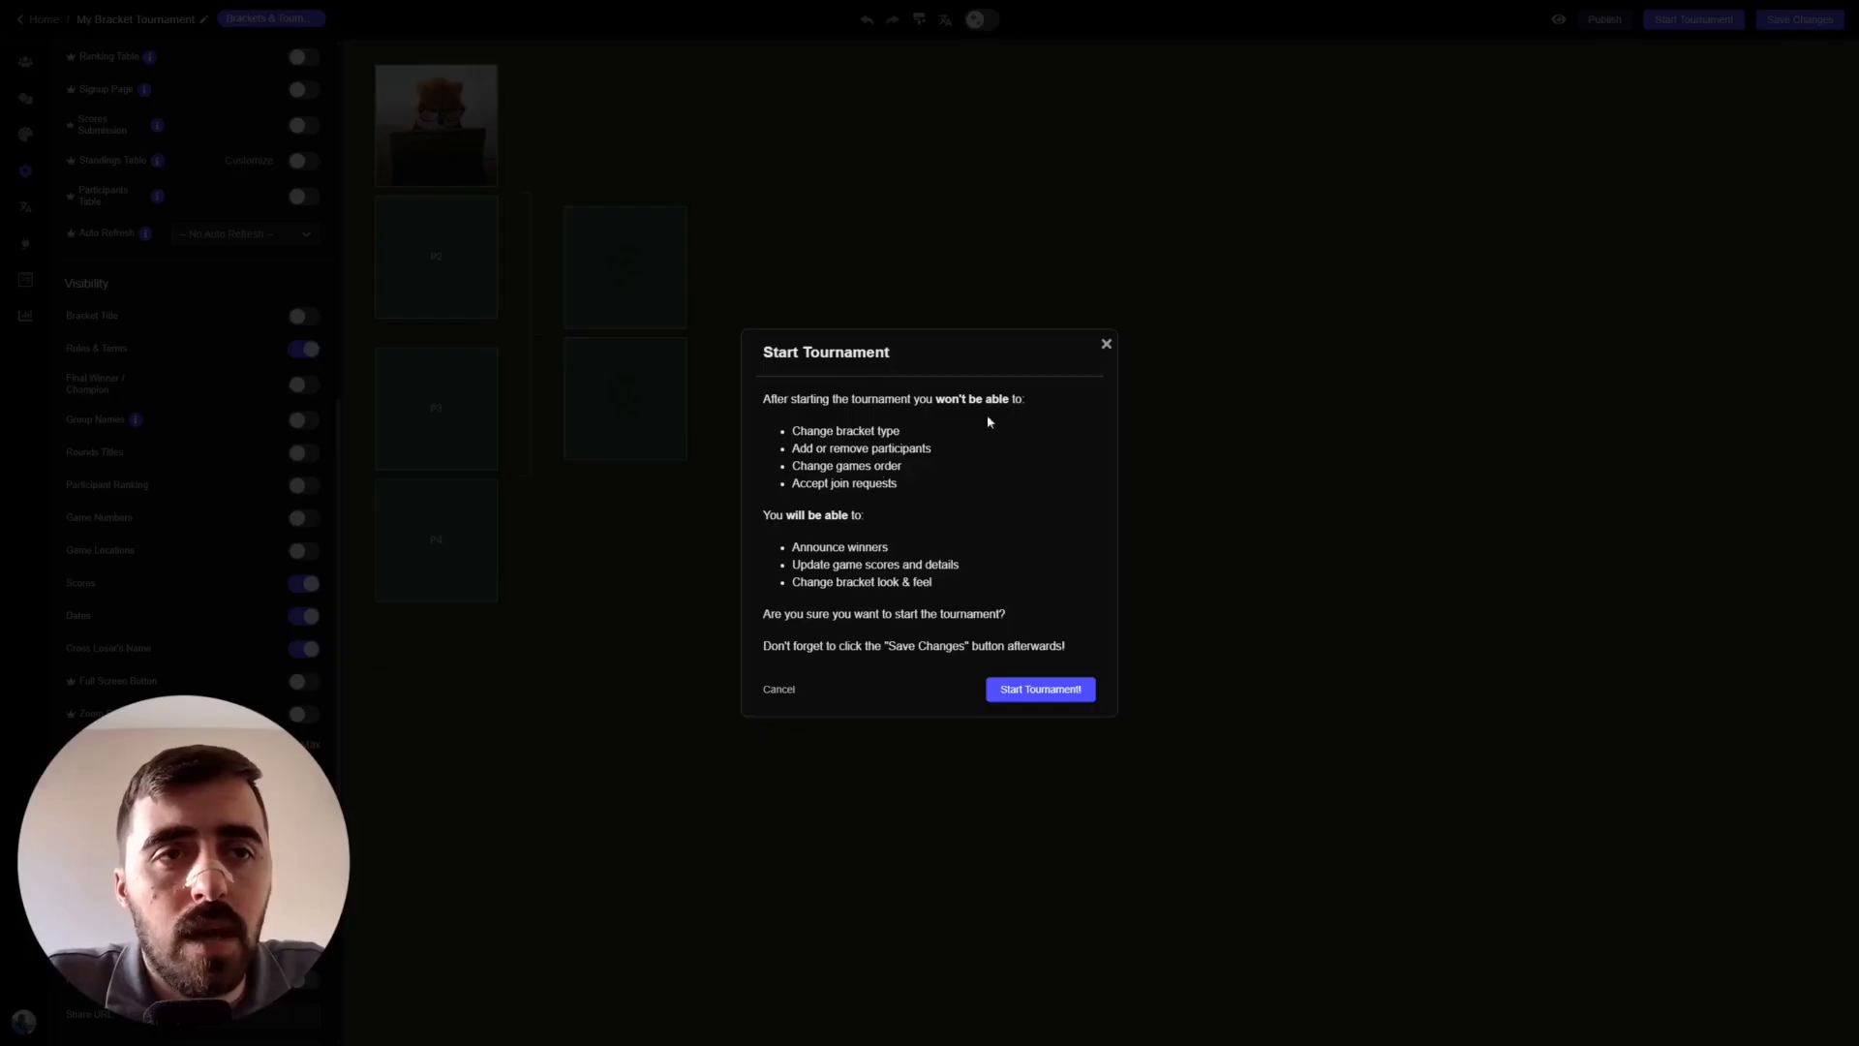
pyautogui.click(1015, 689)
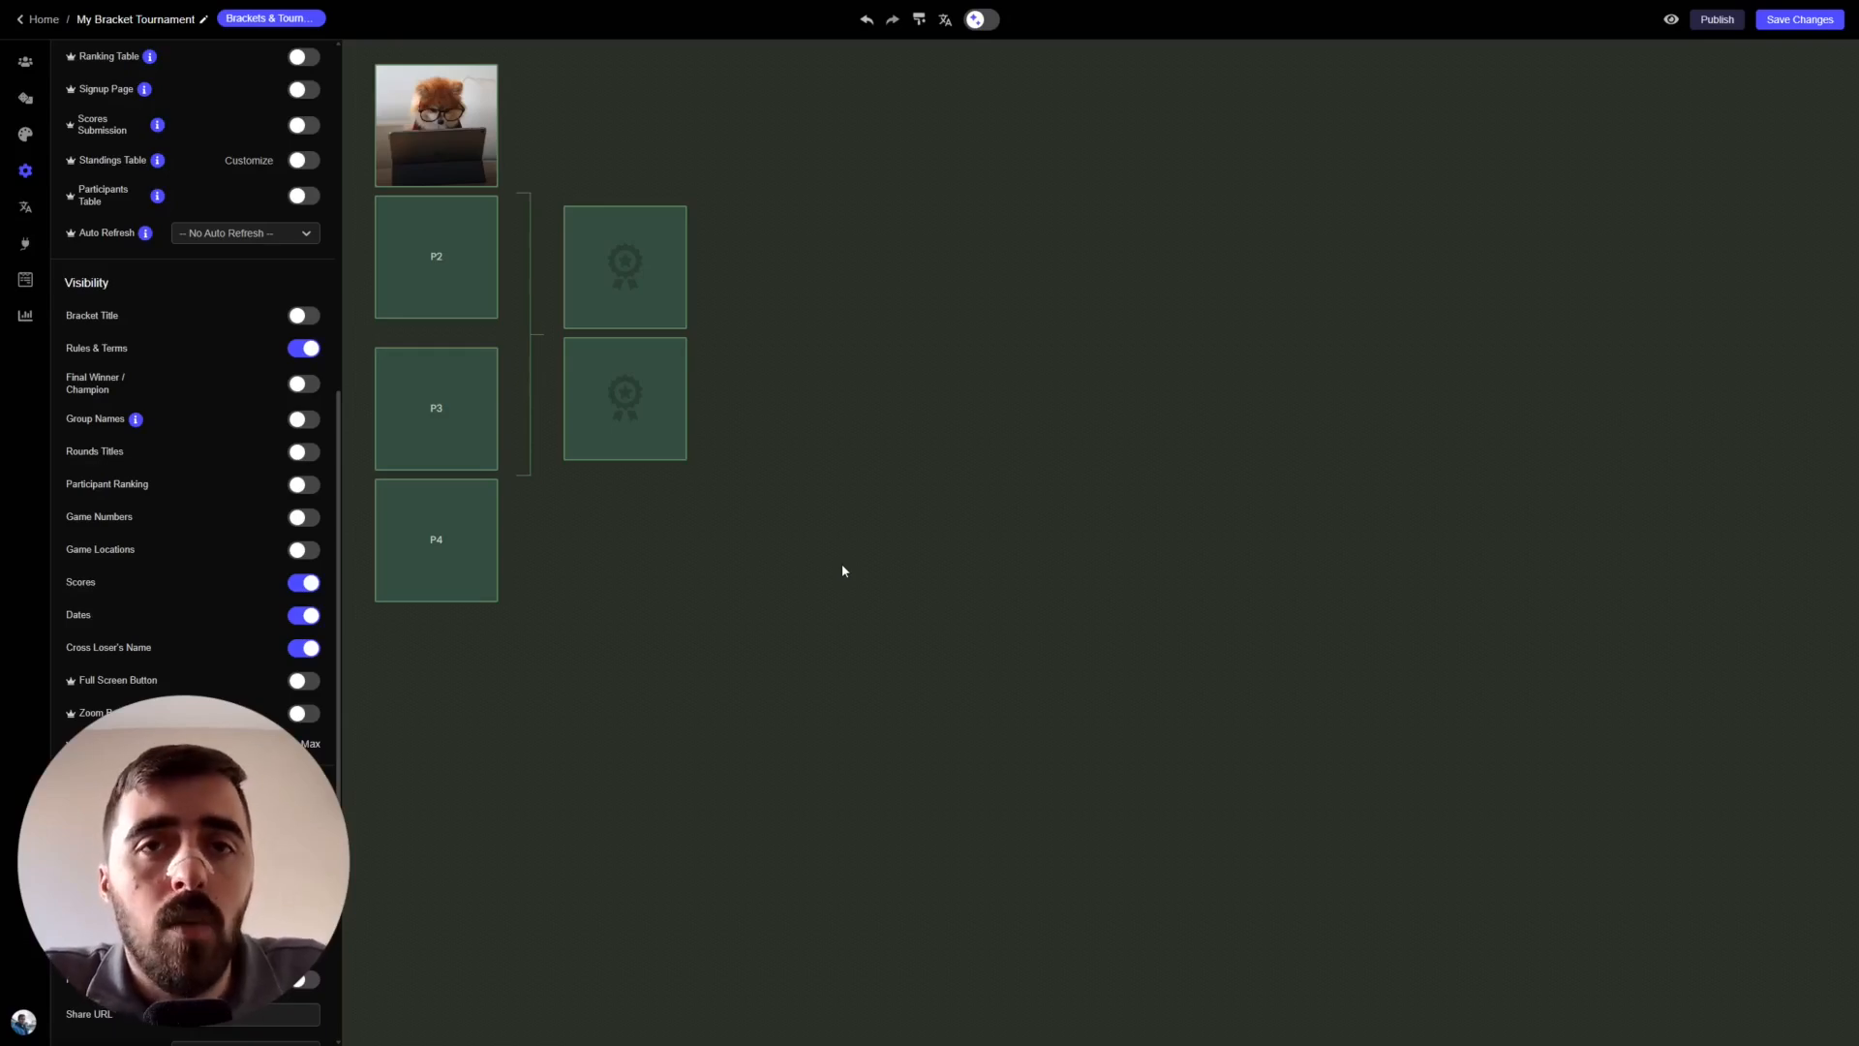
# - Set Participant 1 as the winner of semifinal Match 1 and save the changes
pyautogui.click(23, 102)
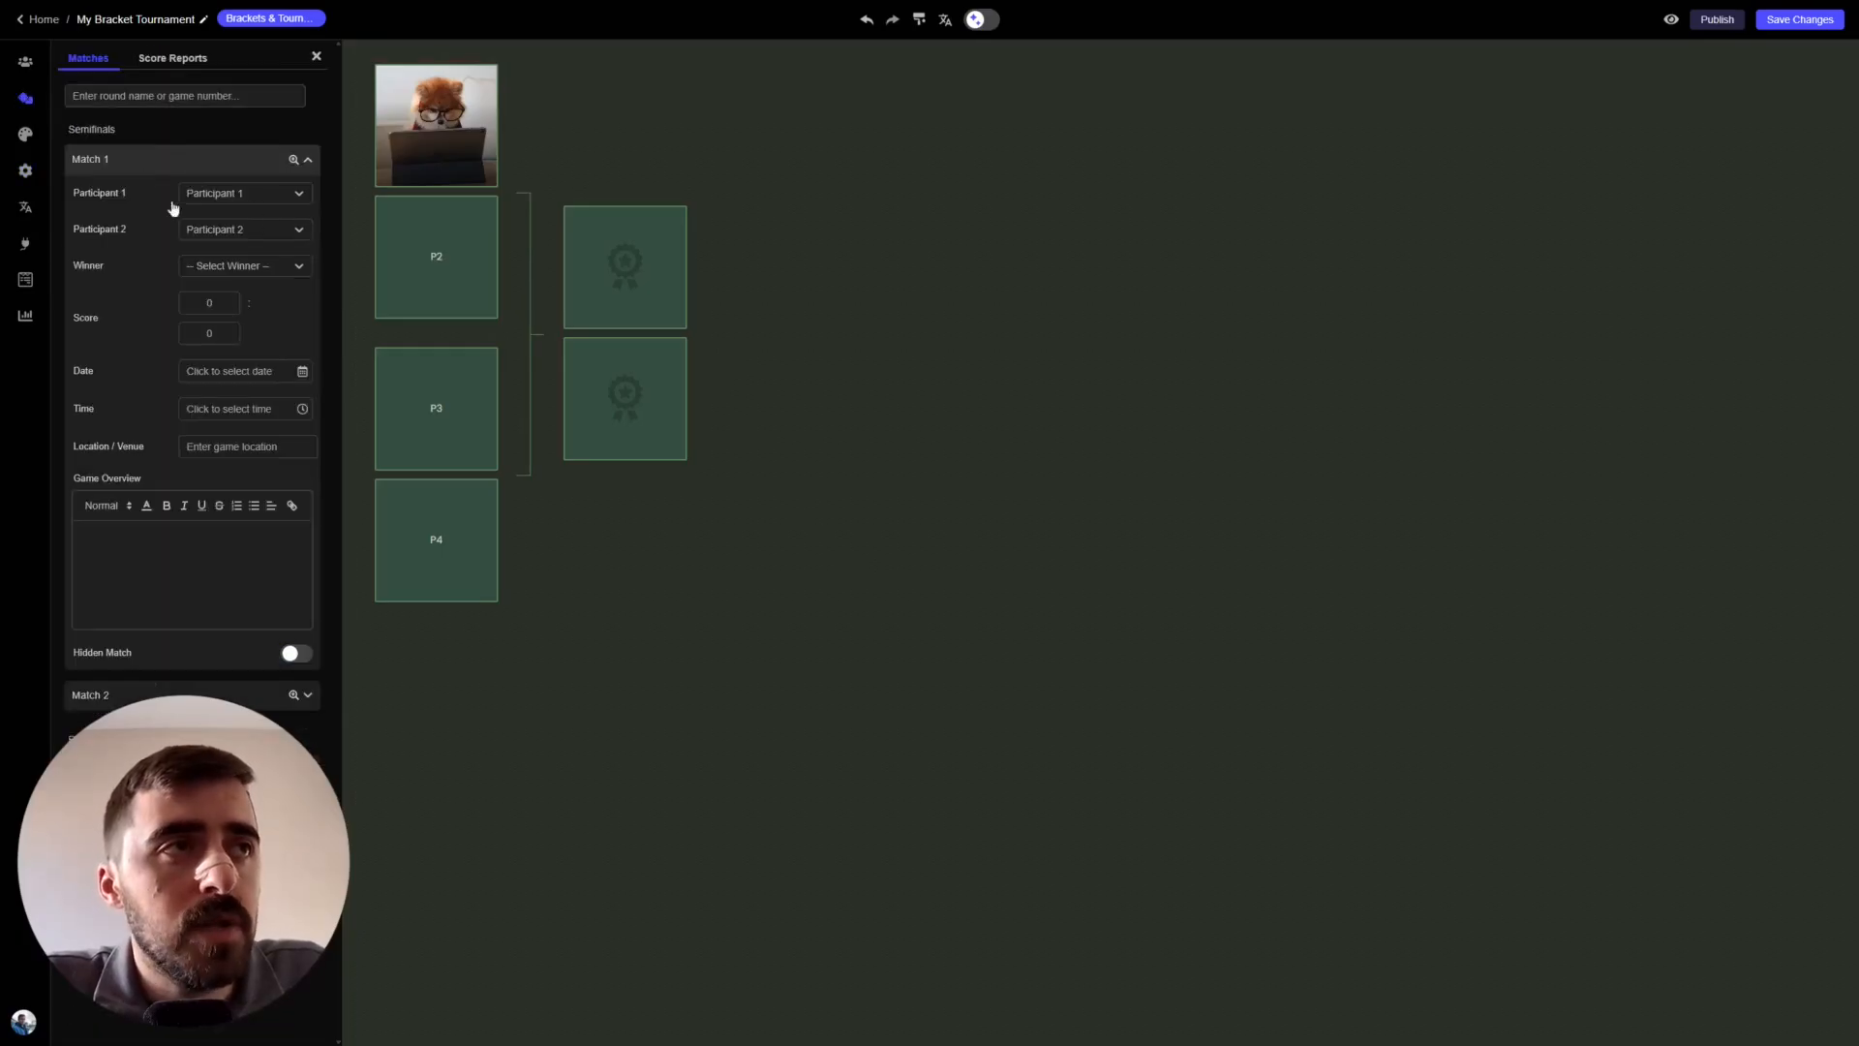
pyautogui.click(230, 268)
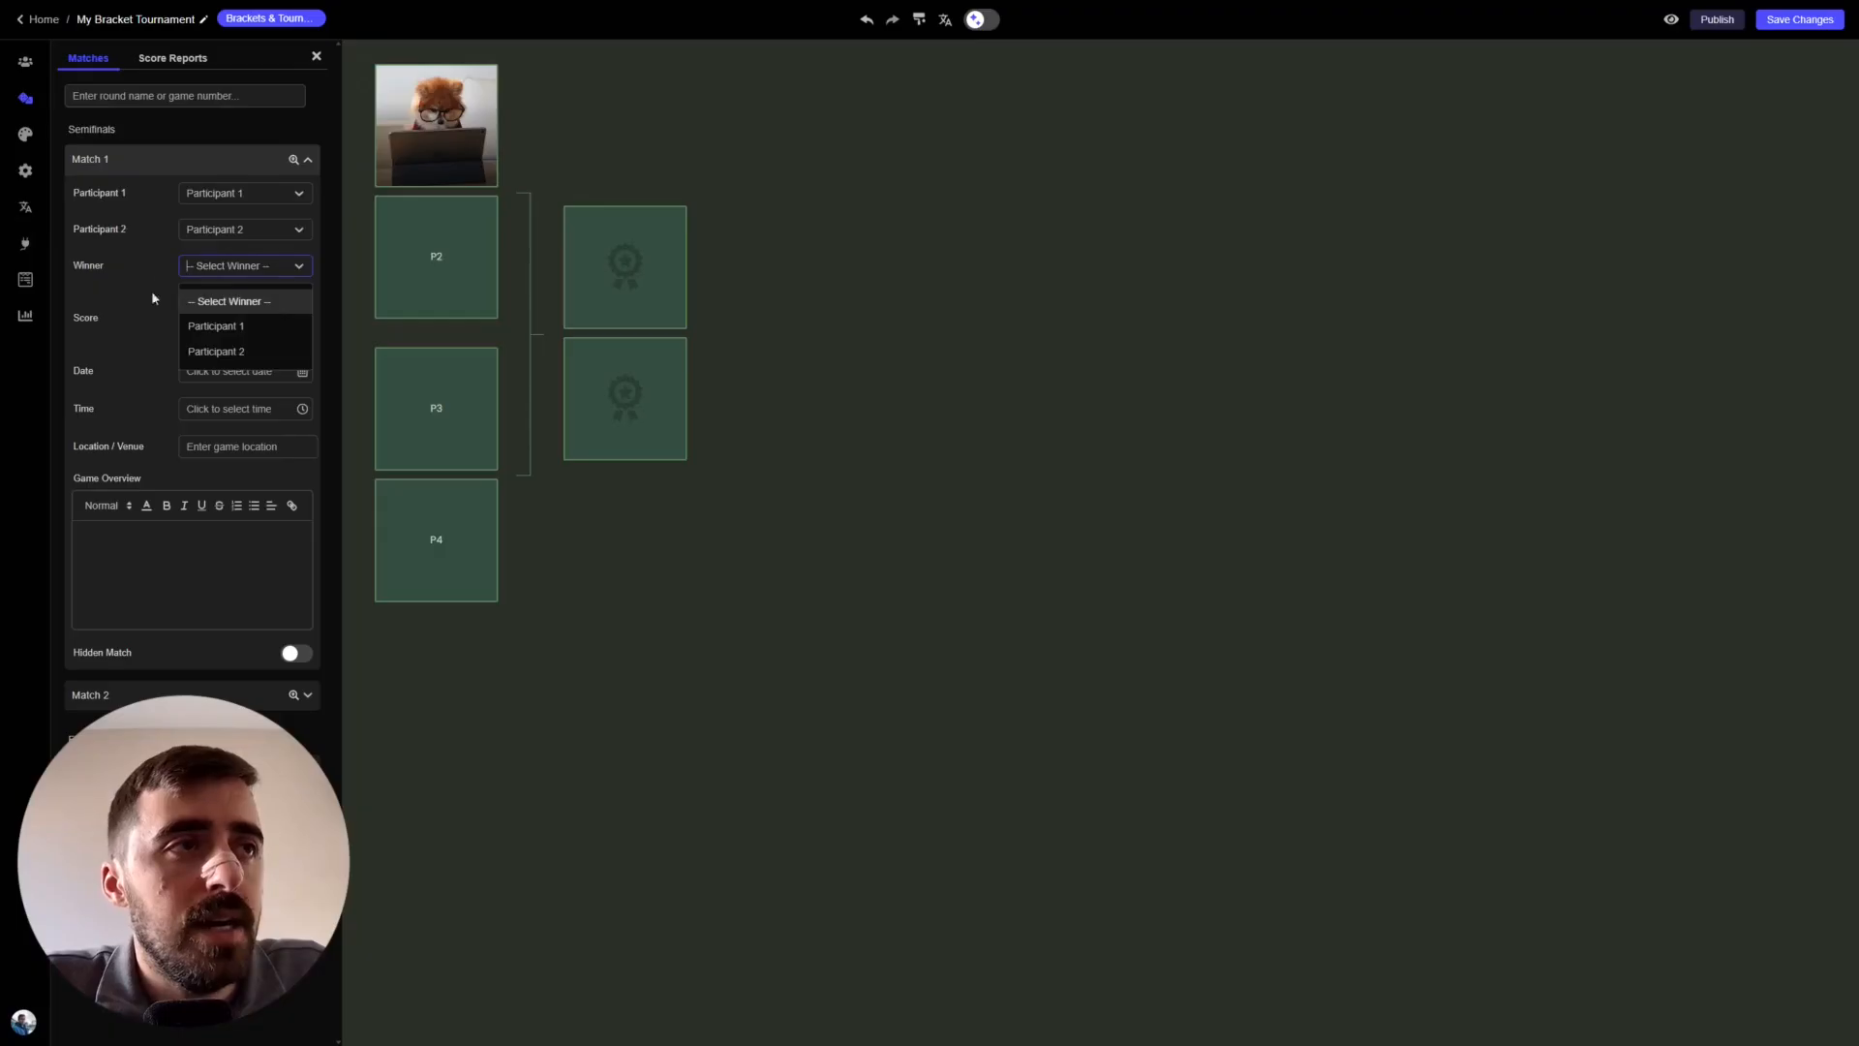
pyautogui.click(196, 329)
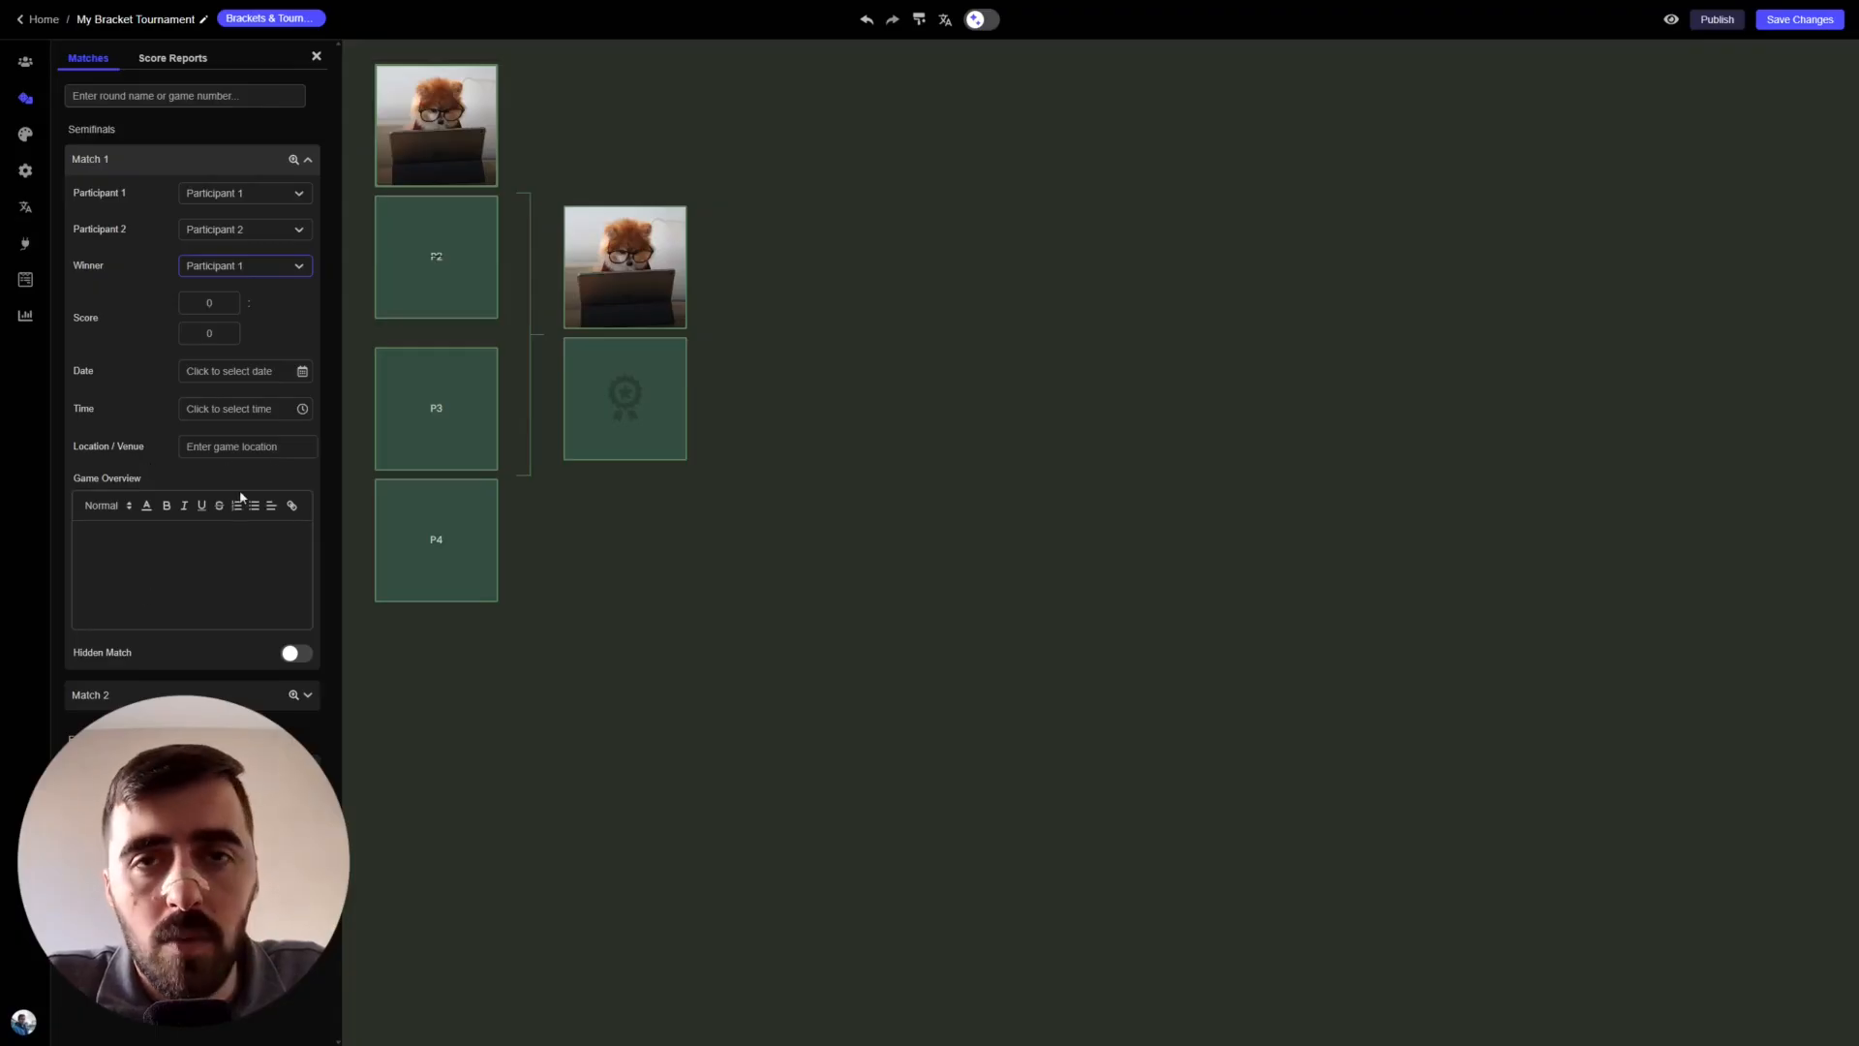
pyautogui.click(1799, 17)
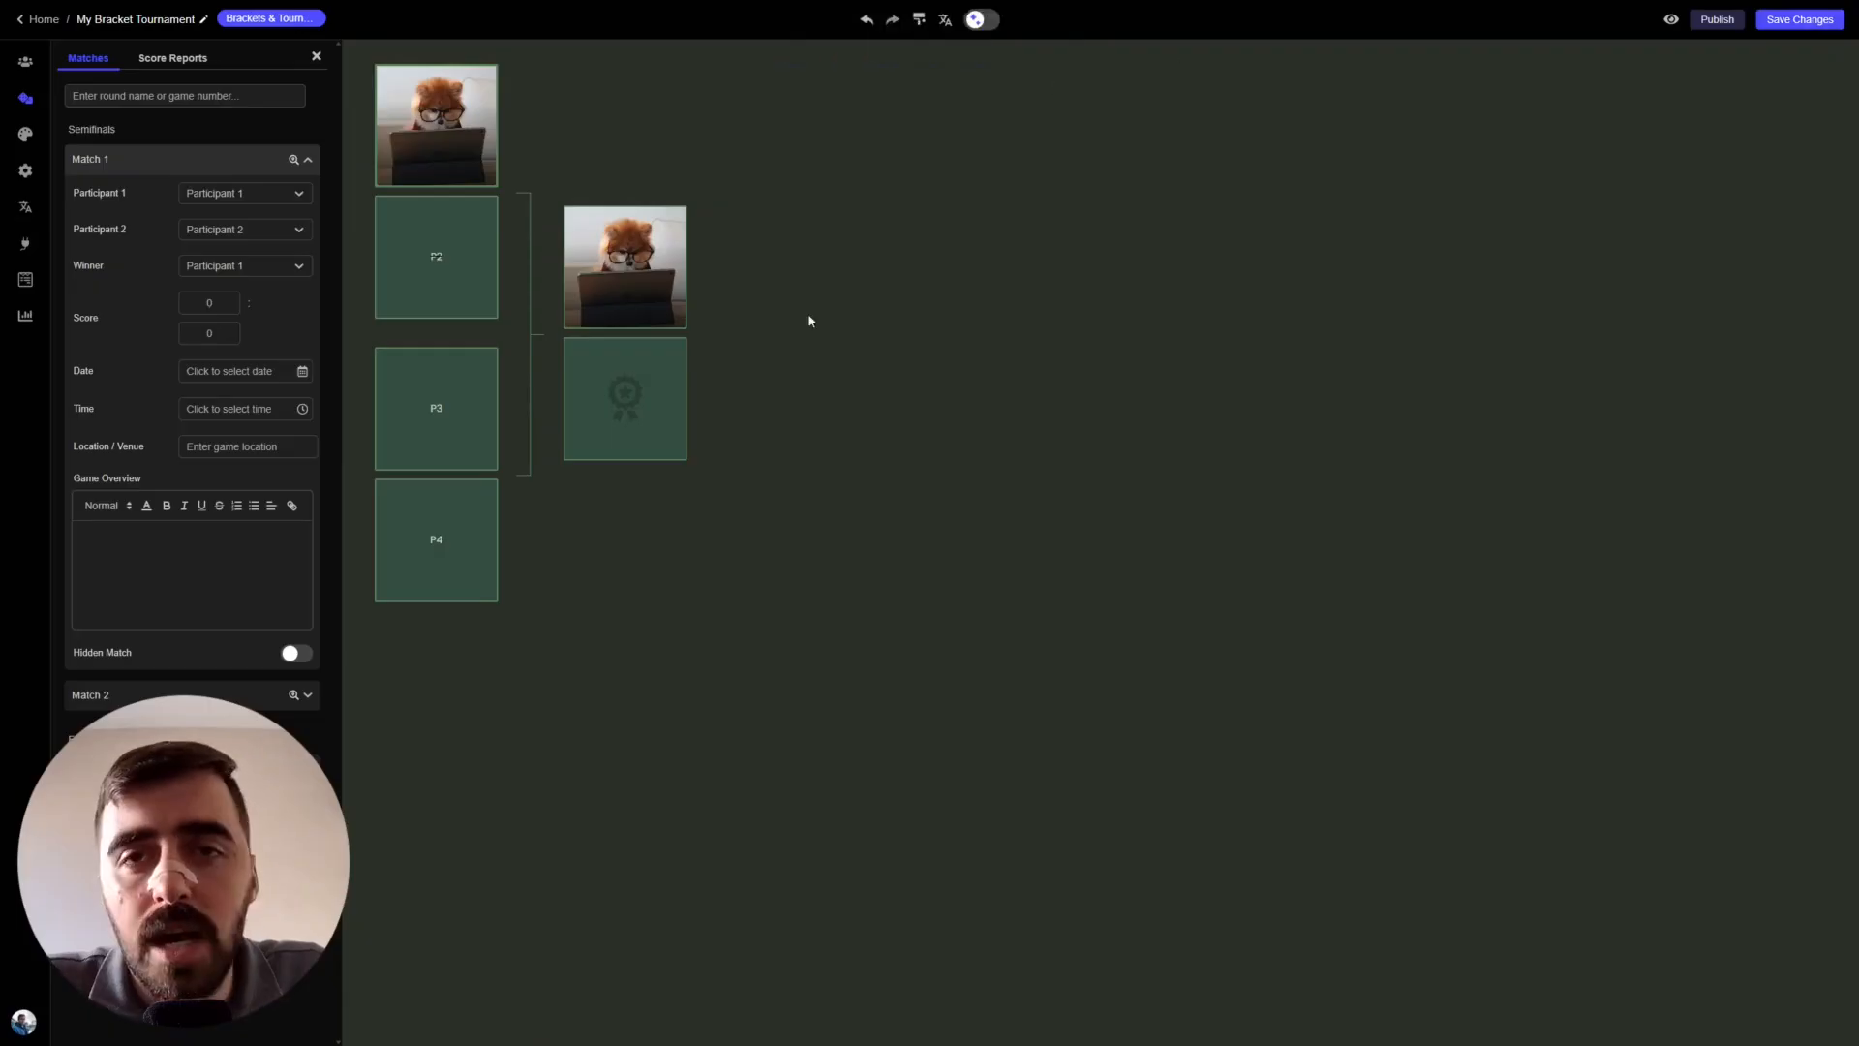